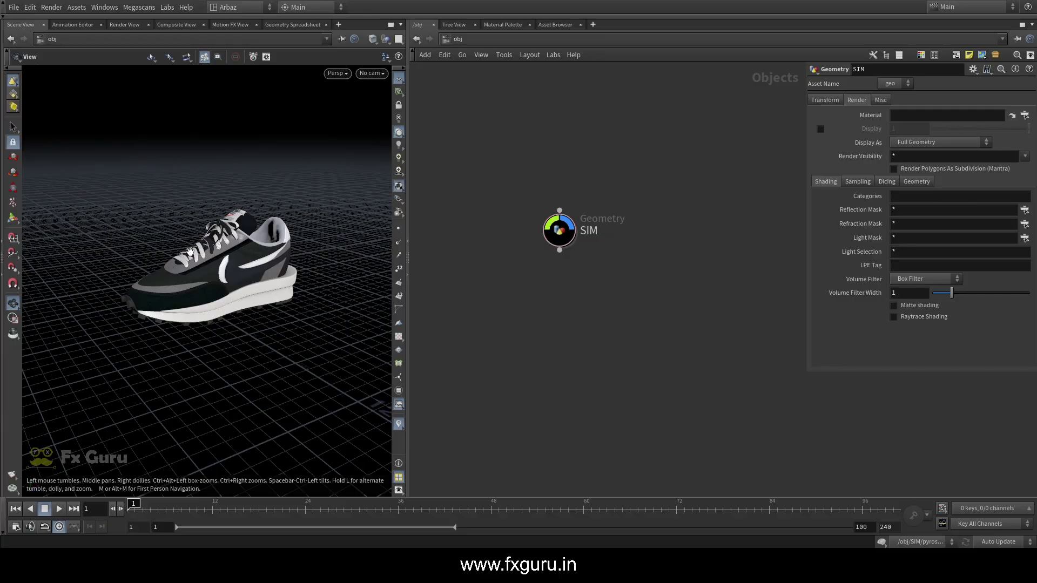
View the Nike Sacai shoe's Sketchfab page in the browser and open the SIM geometry network in Houdini
mouse_move(190, 251)
left_mouse_down()
mouse_move(266, 266)
mouse_move(122, 266)
mouse_move(127, 276)
mouse_move(101, 281)
mouse_move(189, 254)
left_mouse_up()
key("alt+Tab")
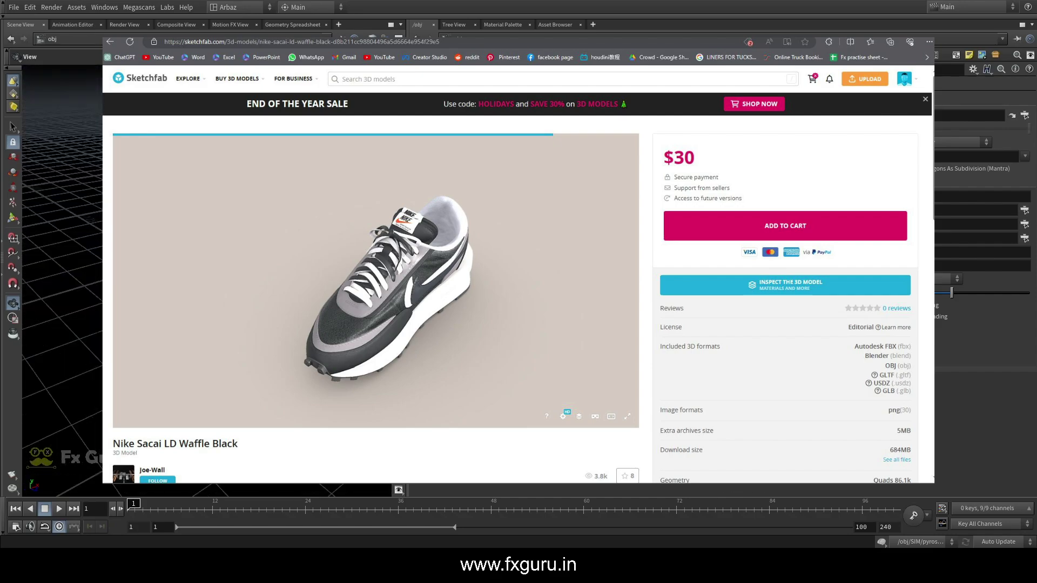
double_click(536, 253)
middle_click_drag(679, 172, 588, 275)
scroll(581, 164, "up", 5)
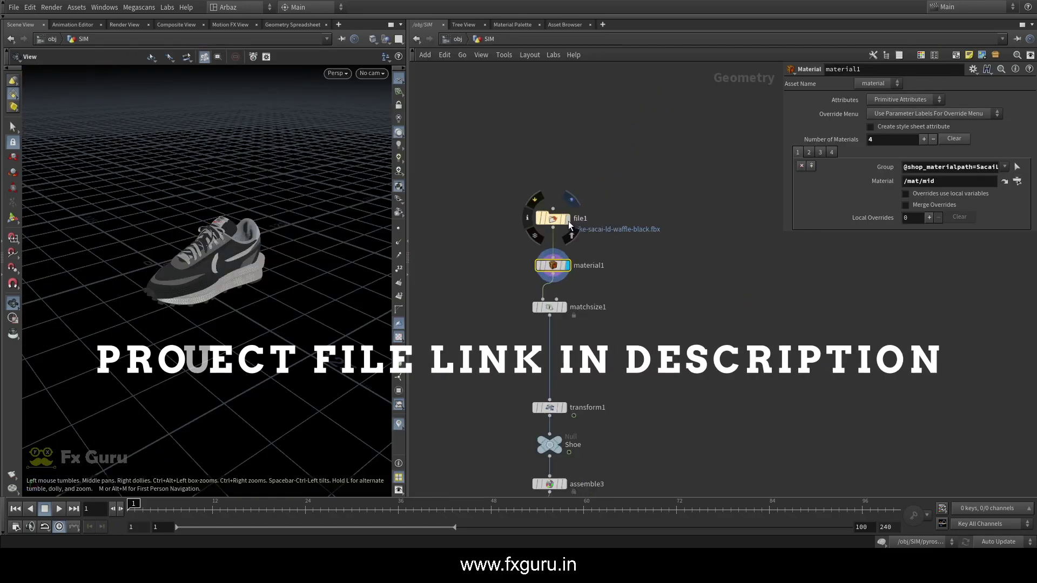
Display the imported shoe from file1 and its material1 assignment, and inspect the shoe up close
left_click(567, 219)
scroll(200, 251, "up", 3)
left_click_drag(200, 251, 462, 267)
left_click(565, 266)
scroll(206, 234, "up", 4)
middle_click_drag(586, 340, 634, 225)
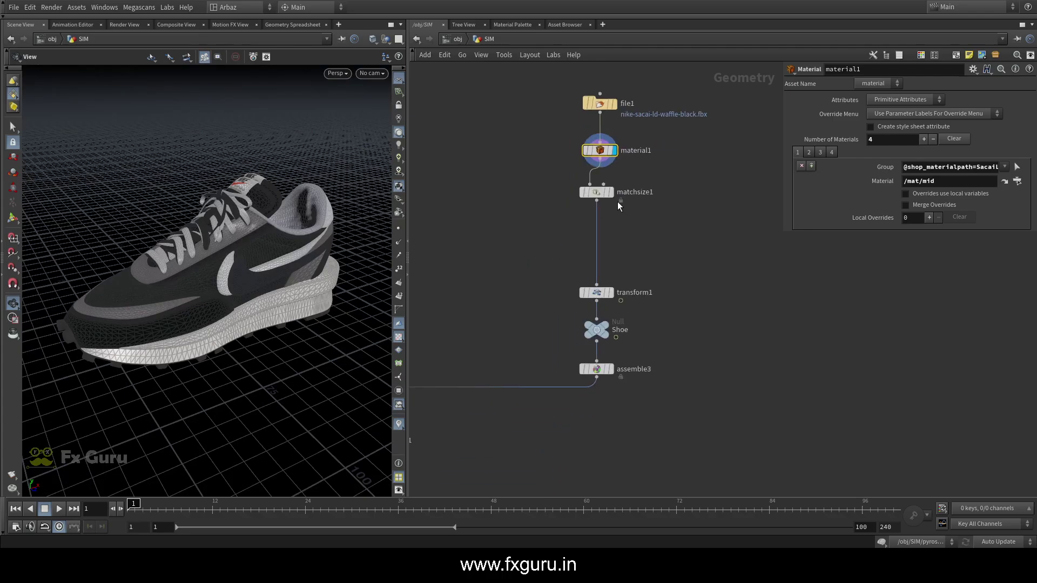
Move the matchsize1 node slightly lower in the network, display its output and frame the shoe in the viewport
left_click_drag(617, 194, 620, 218)
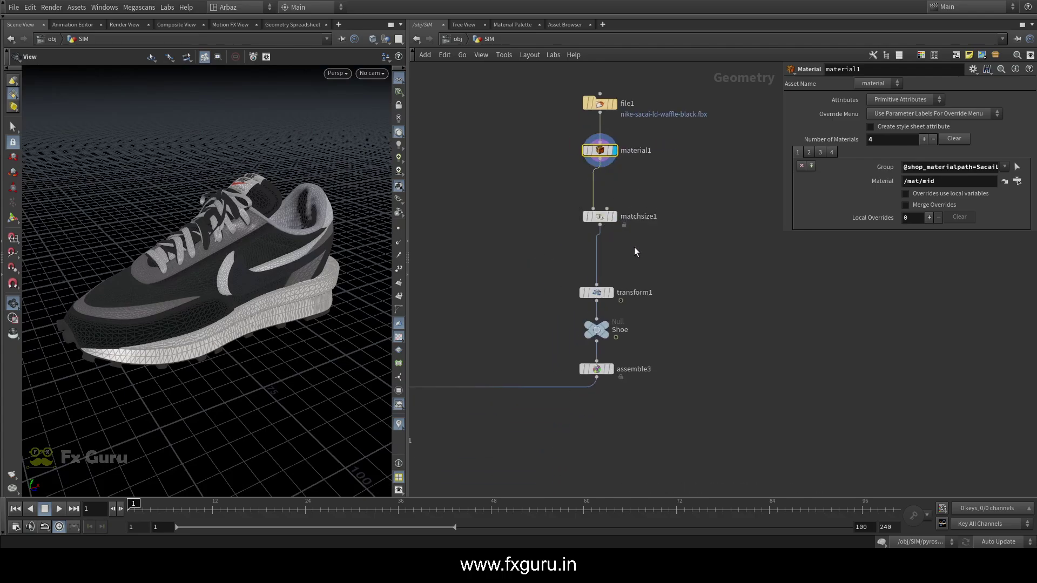
scroll(619, 219, "up", 2)
left_click(615, 219)
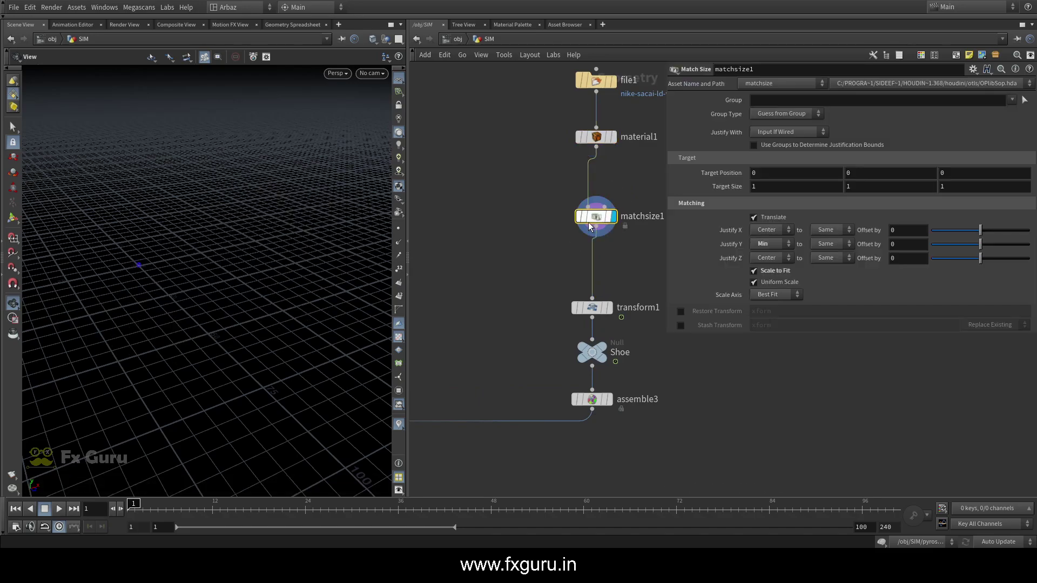
key("h")
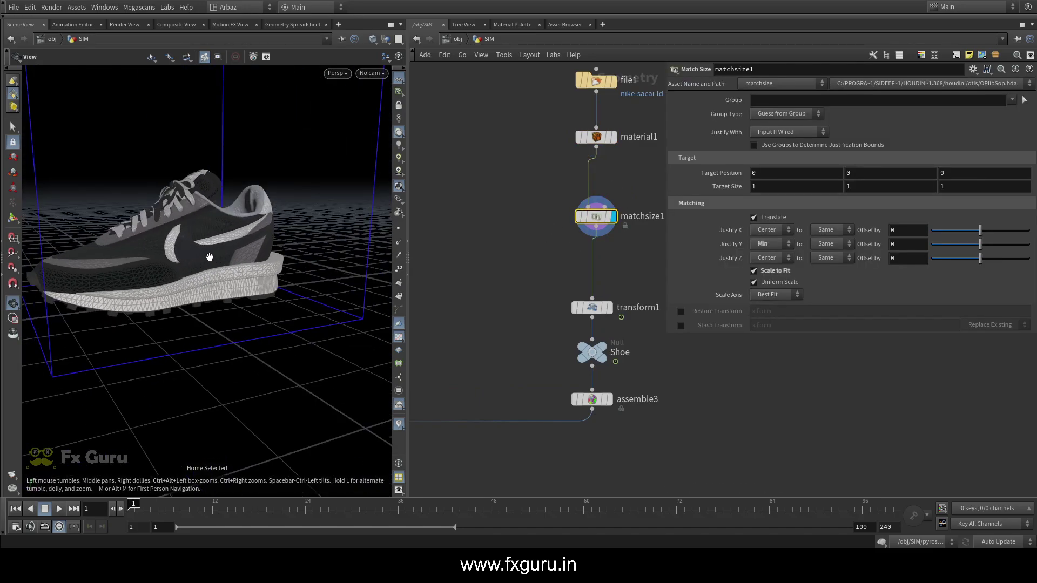
Display transform1 and play and scrub through the shoe's keyframed flight, returning to frame 1
middle_click_drag(609, 308, 538, 230)
left_click(539, 230)
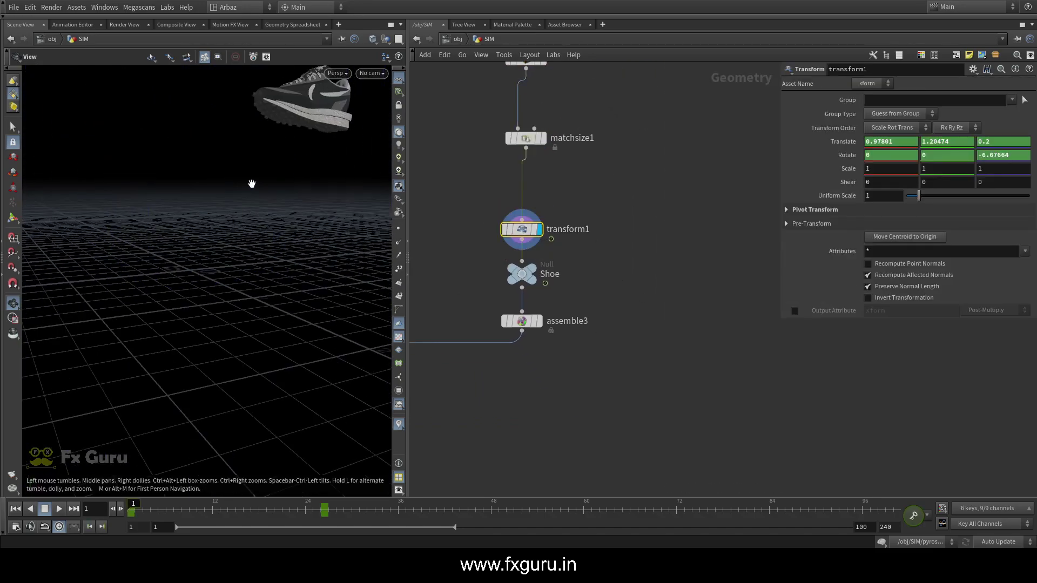
middle_click_drag(250, 183, 228, 232)
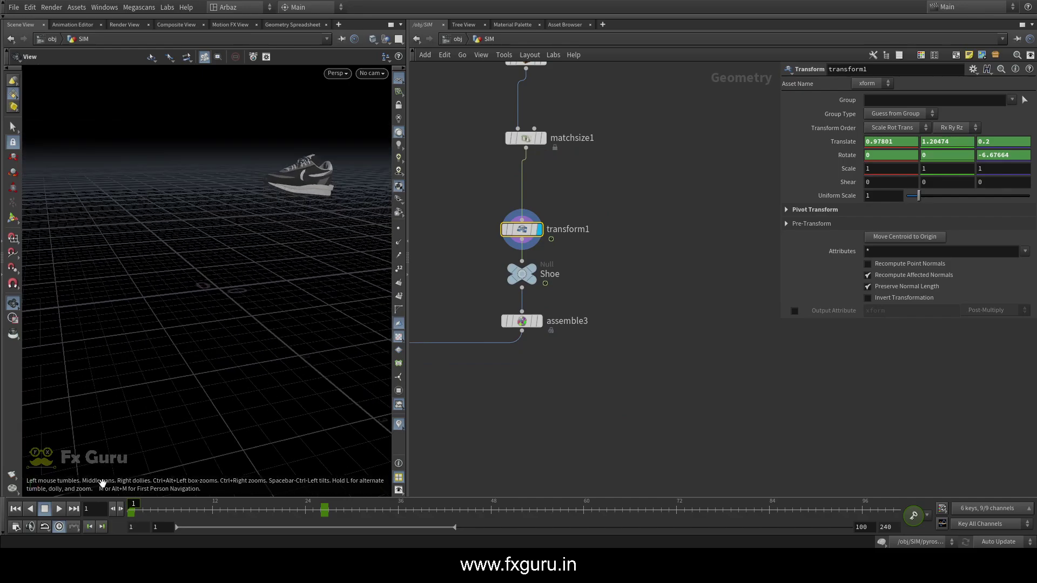
left_click(59, 508)
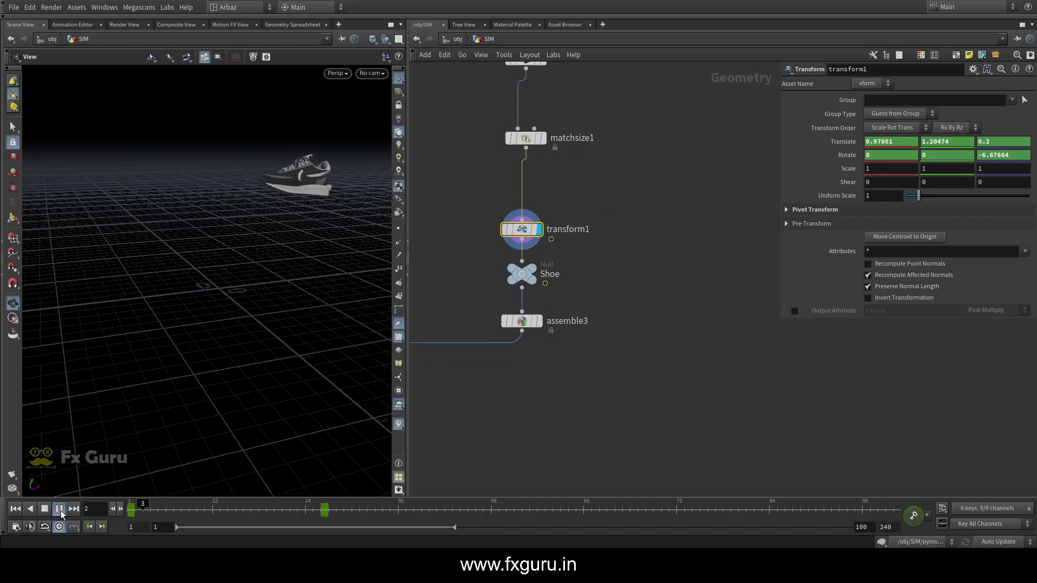
left_click(237, 508)
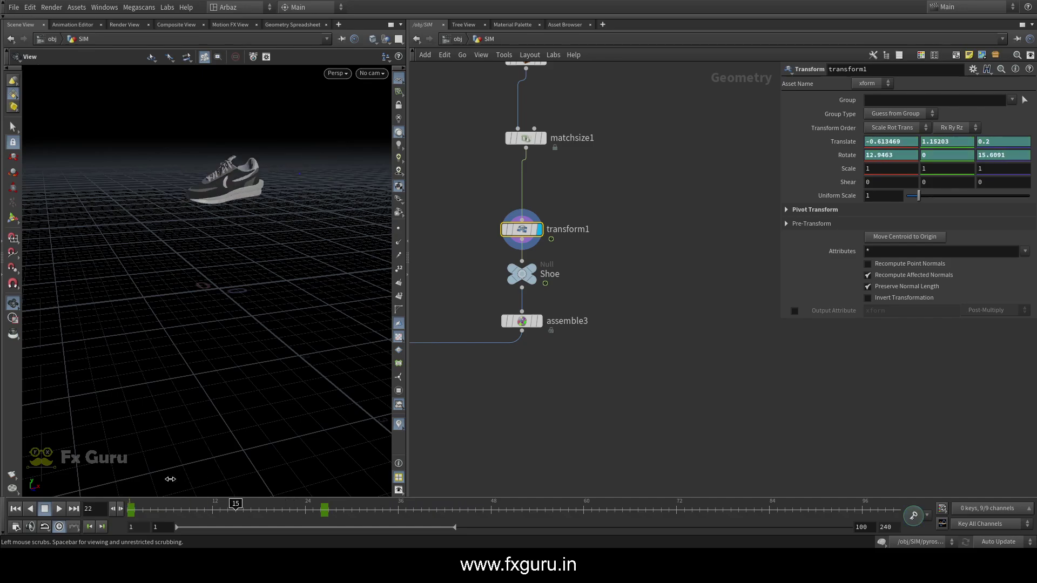
left_click_drag(170, 479, 127, 471)
Review the Shoe null and display assemble3 to examine the packed shoe and its assemble settings
left_click(533, 274)
left_click(526, 275)
middle_click_drag(563, 309, 606, 281)
left_click(583, 293)
left_click(567, 296)
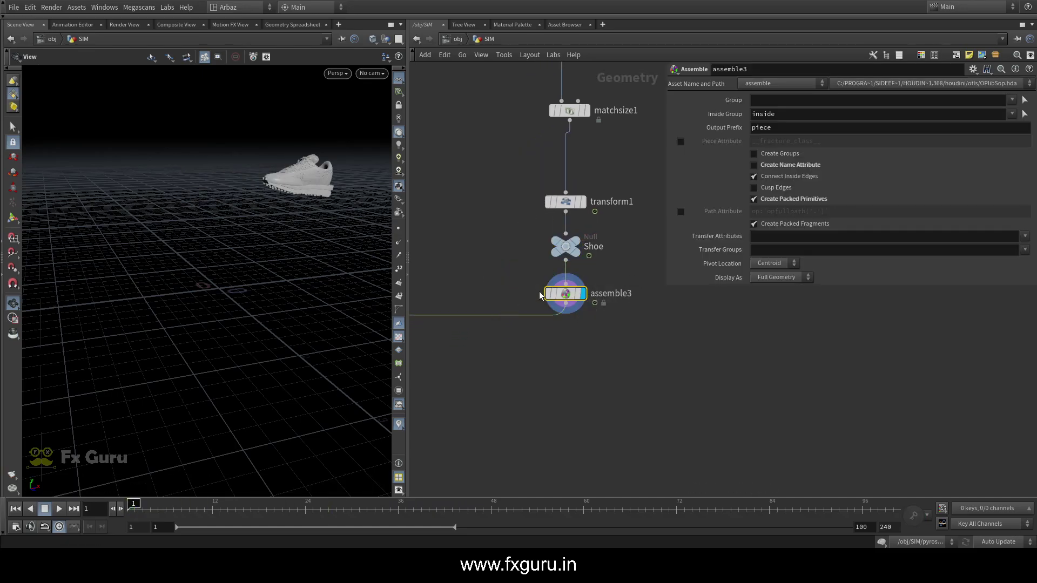
key("h")
left_click_drag(300, 208, 197, 192)
middle_click_drag(236, 187, 201, 245)
scroll(541, 212, "up", 4)
Display the box1 node in the SIM network box and examine the thin glass pane and its size settings
left_click(531, 198)
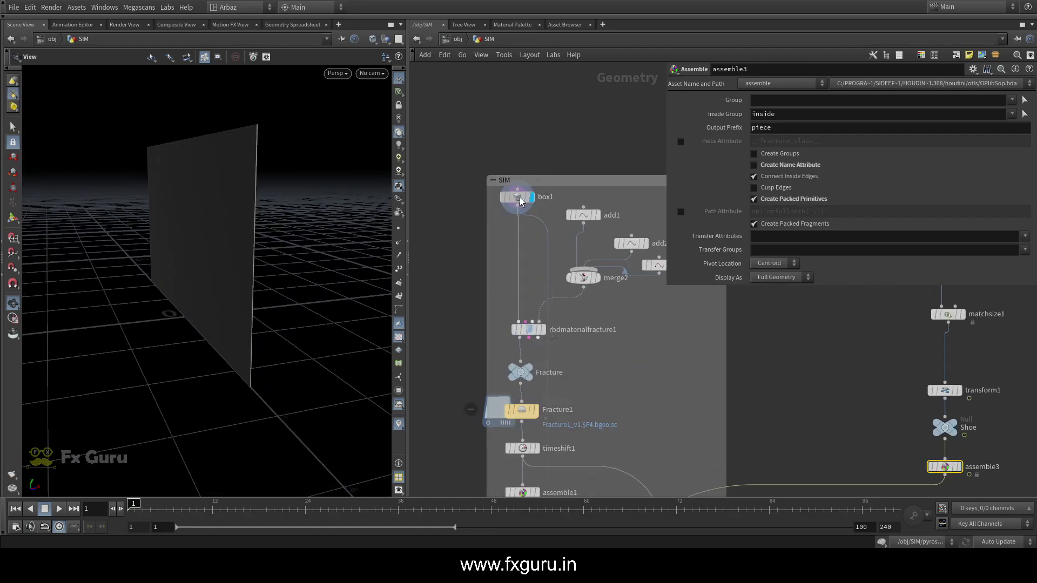
left_click(520, 198)
scroll(229, 211, "down", 4)
left_click_drag(230, 210, 259, 208)
middle_click_drag(599, 315, 614, 278)
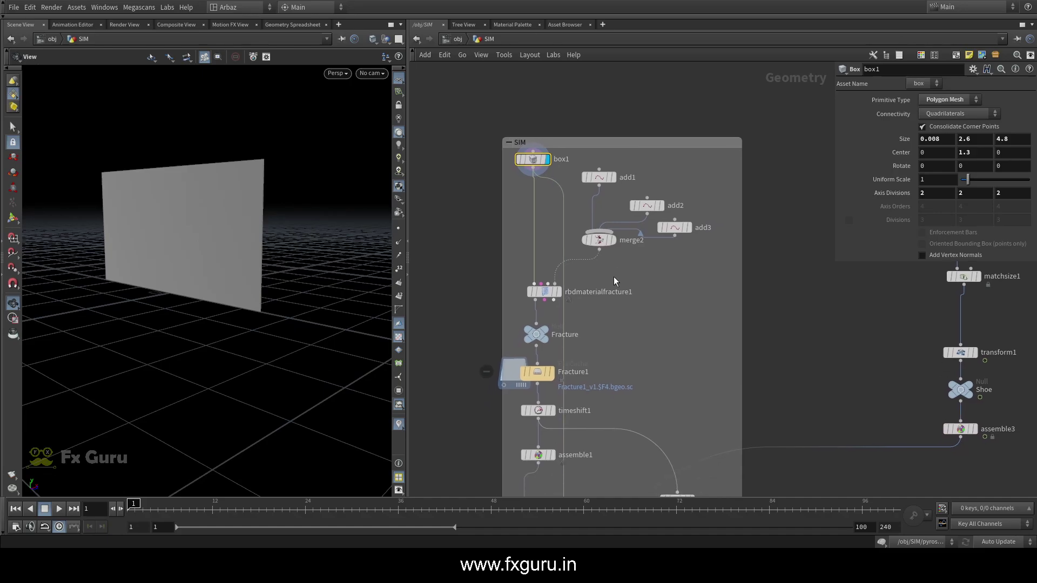
left_click_drag(138, 220, 184, 209)
Check the impact point settings of rbdmaterialfracture1 and display the merged input points from merge2
left_click(544, 292)
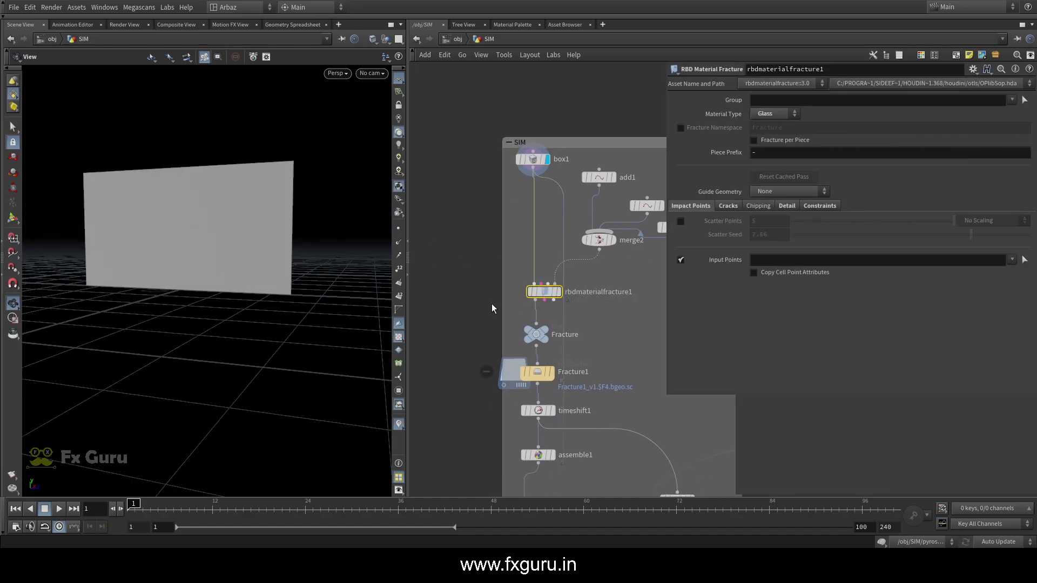
middle_click_drag(593, 251, 548, 251)
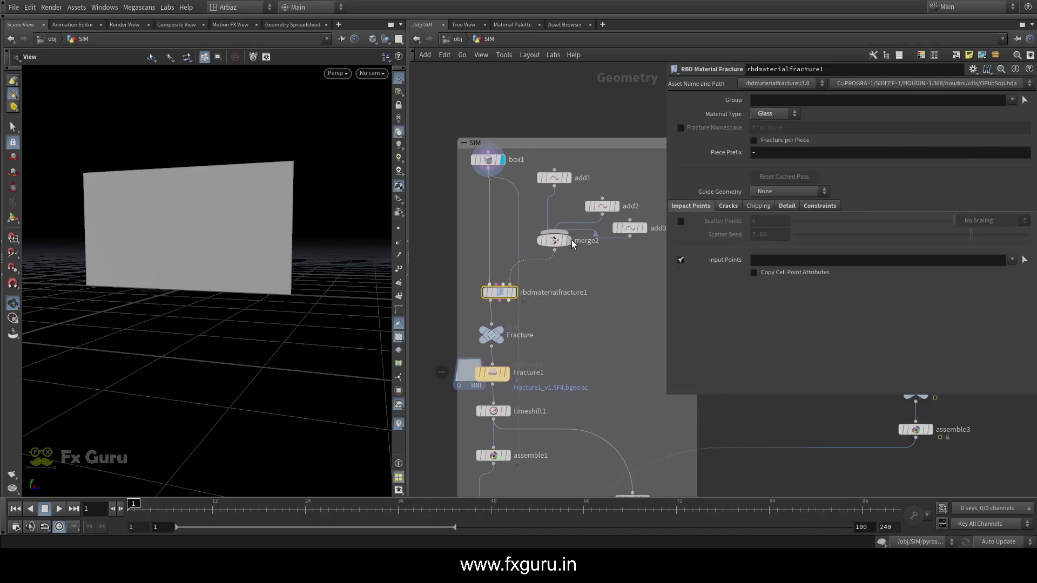
left_click(567, 240)
left_click(554, 240)
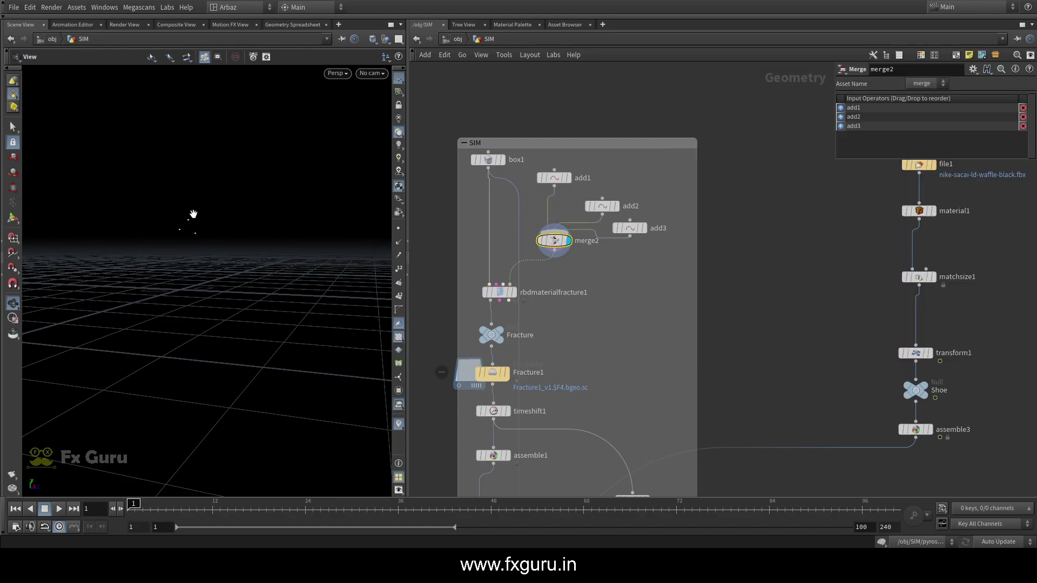
Display the fractured pane from rbdmaterialfracture1 and review its crack, chipping, detail and constraint settings
middle_click_drag(606, 287, 612, 234)
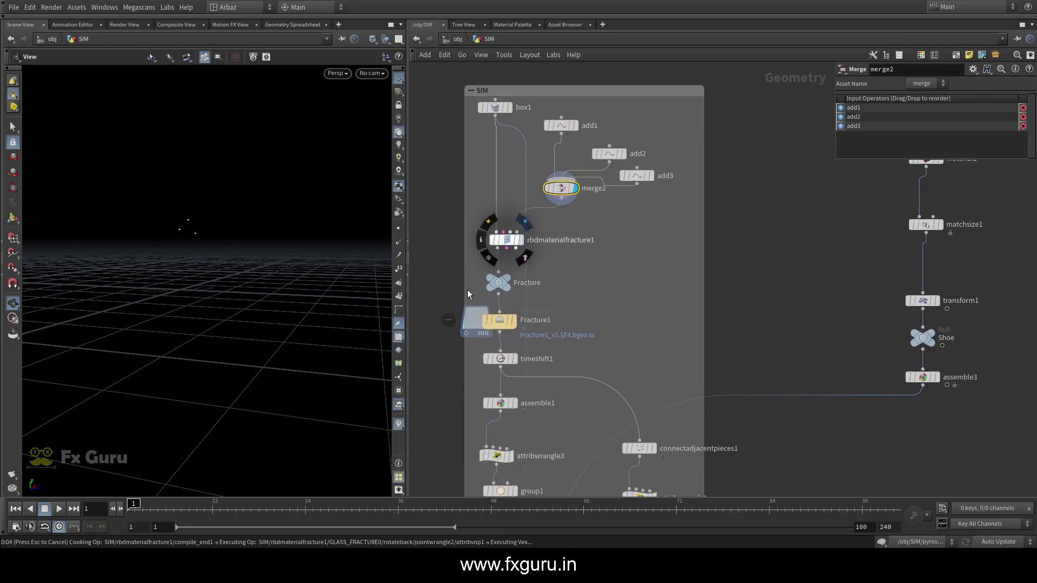
left_click_drag(206, 261, 166, 226)
scroll(208, 233, "up", 5)
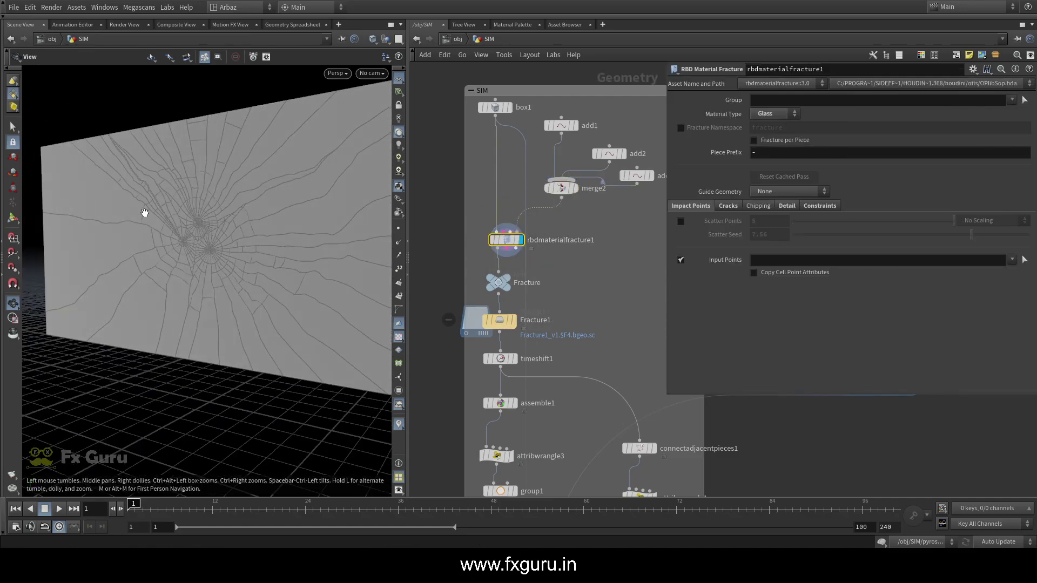
left_click(733, 206)
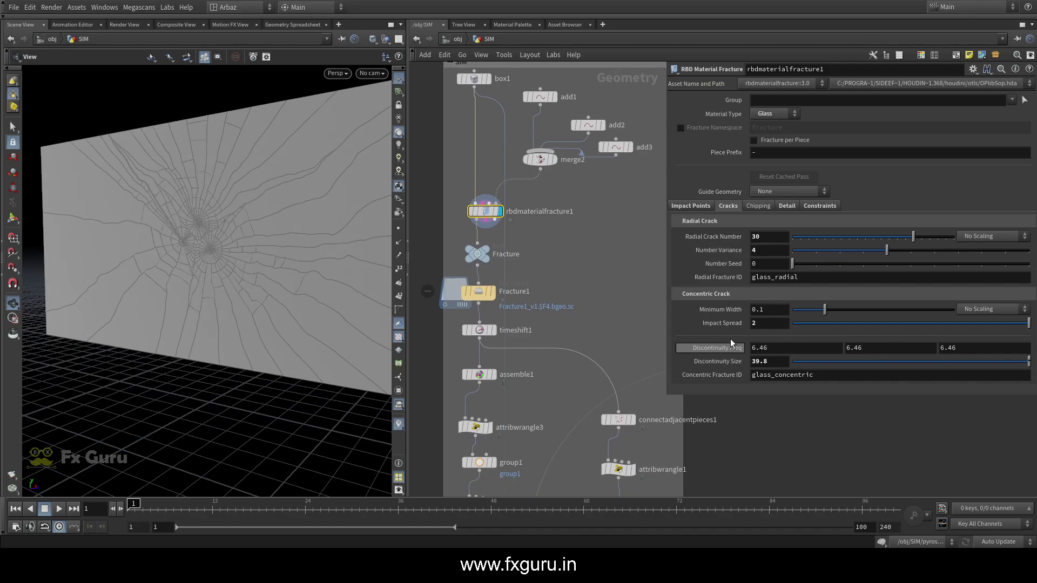
left_click(756, 206)
left_click(787, 208)
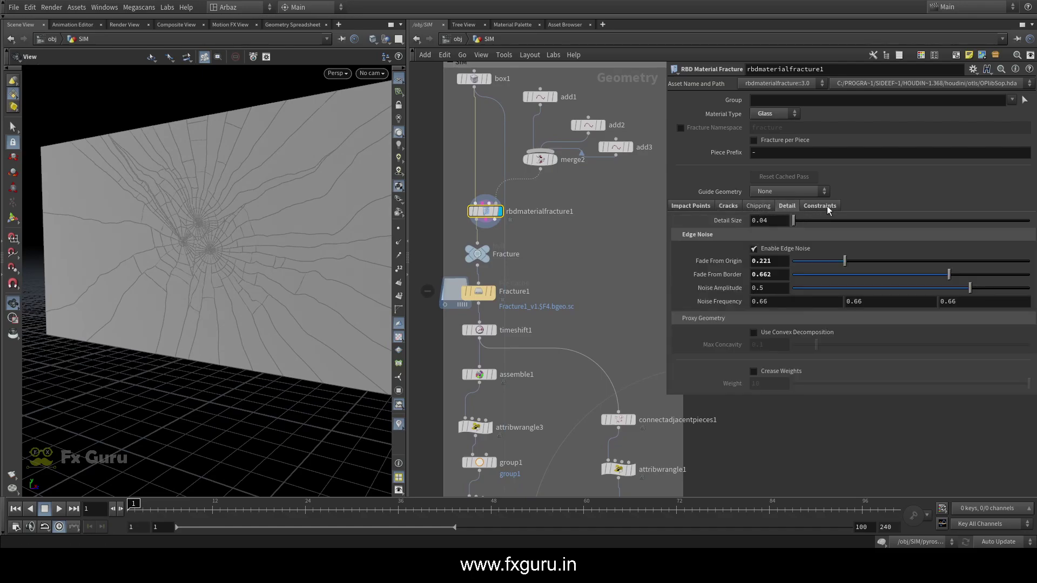
left_click(827, 206)
left_click(696, 206)
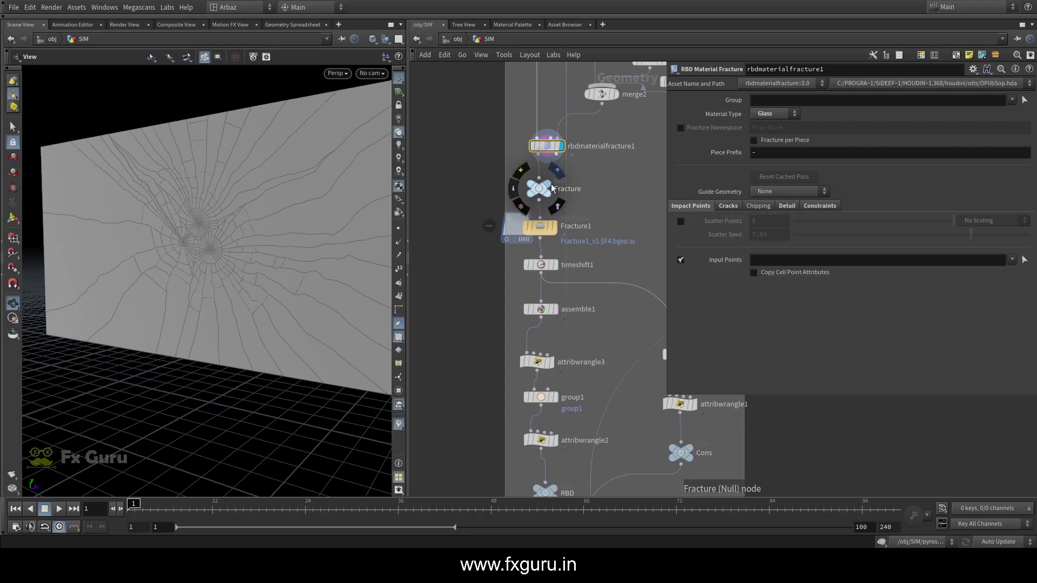
Review the Fracture null, the Fracture1 file cache settings and the frame hold in timeshift1
left_click(545, 190)
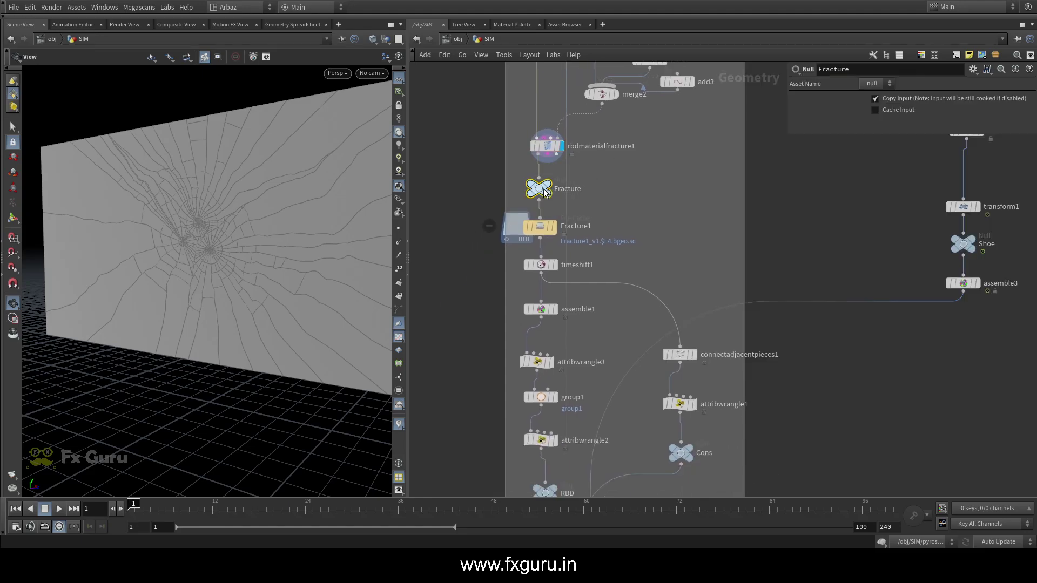
left_click(553, 228)
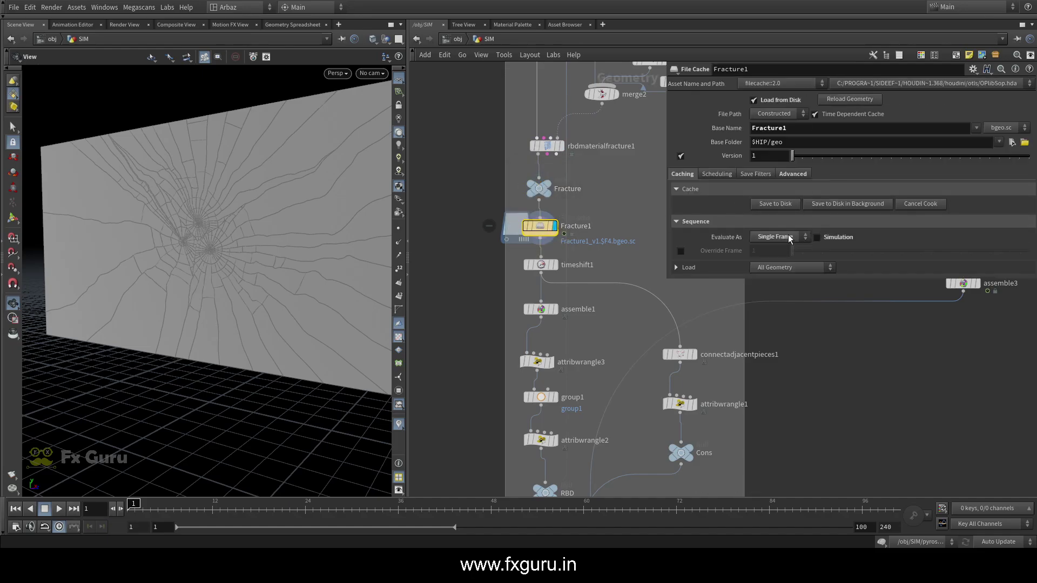
left_click(540, 264)
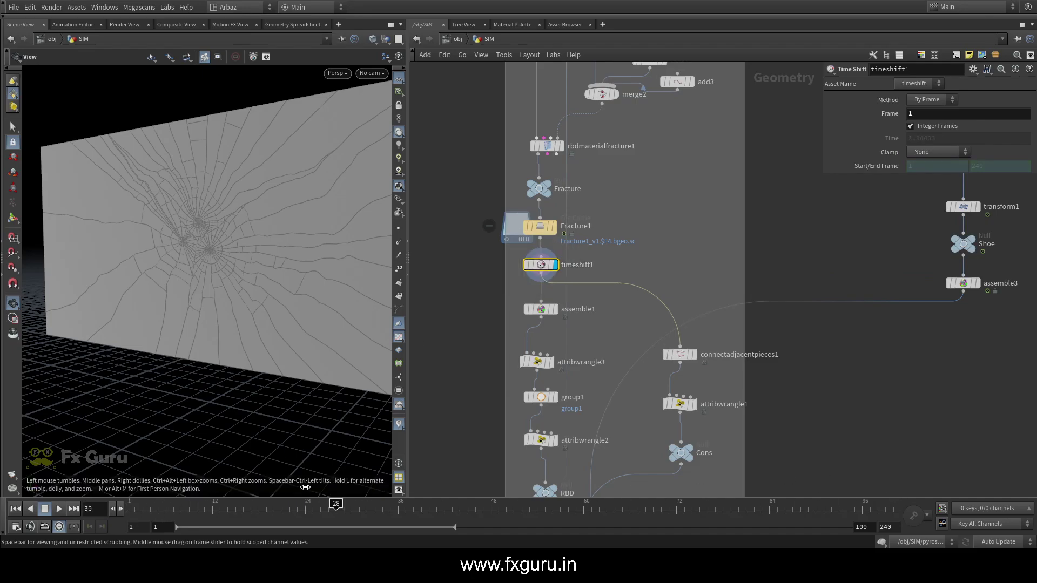
Display the assemble1 packed pieces and examine the active attribute expression in attribwrangle3
middle_click_drag(571, 300, 577, 279)
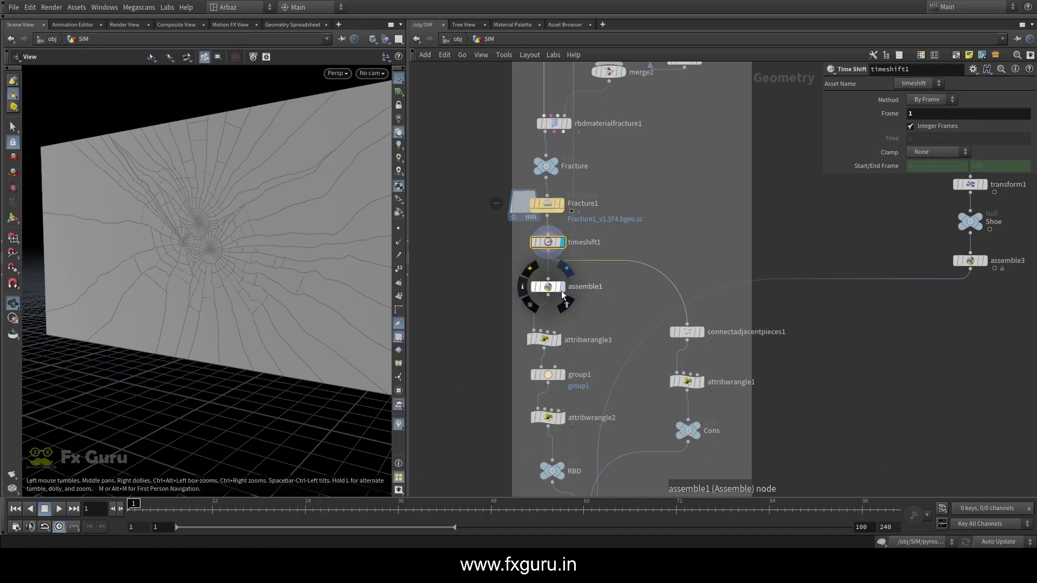
scroll(132, 250, "down", 5)
left_click_drag(132, 250, 168, 270)
left_click(565, 287)
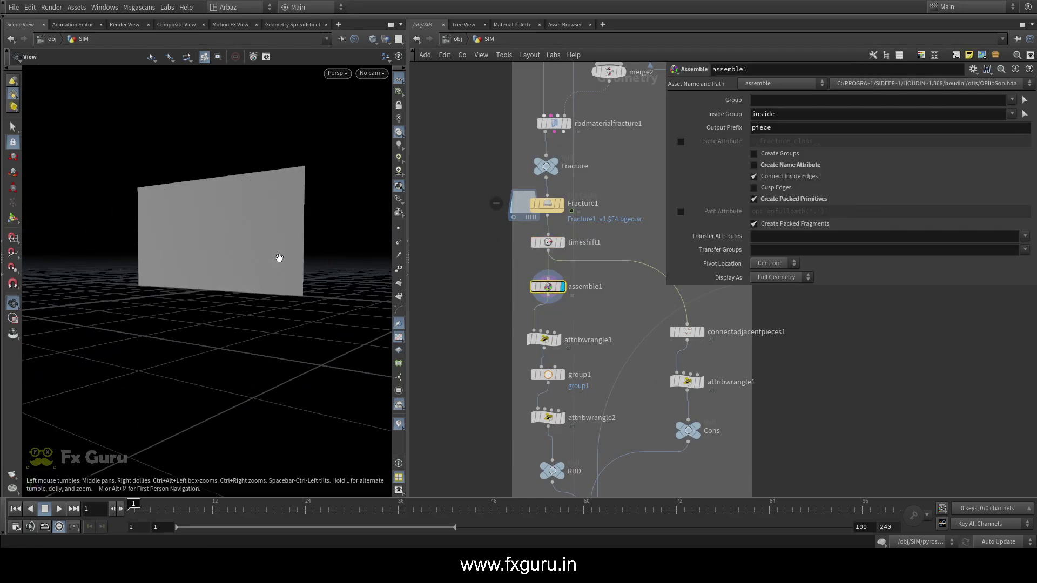
left_click(557, 340)
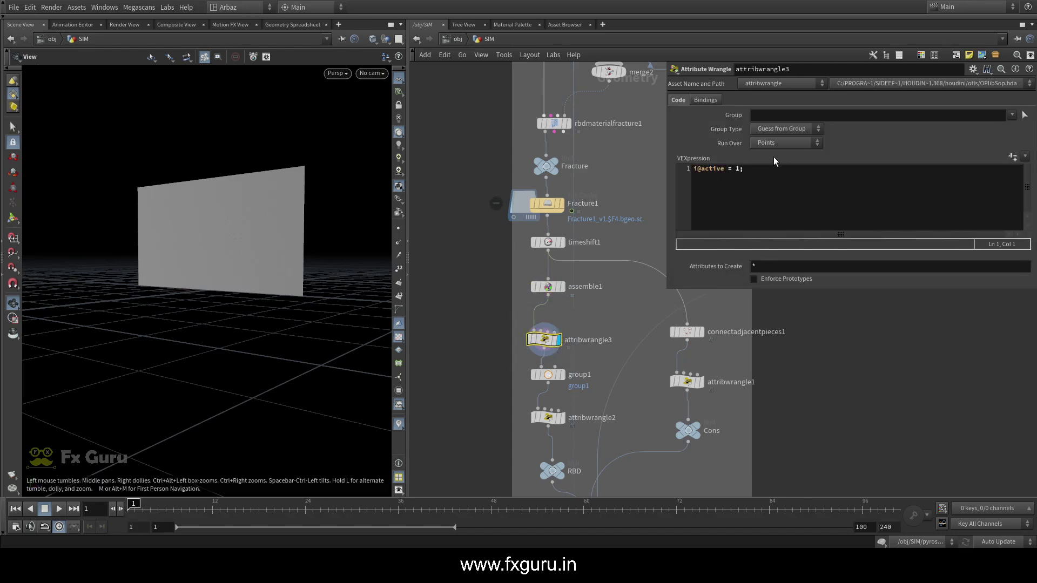
left_click(753, 172)
key("ctrl+a")
Examine the bounding box selection of group1 and the attribwrangle2 expression that controls the active state of those points
left_click(549, 374)
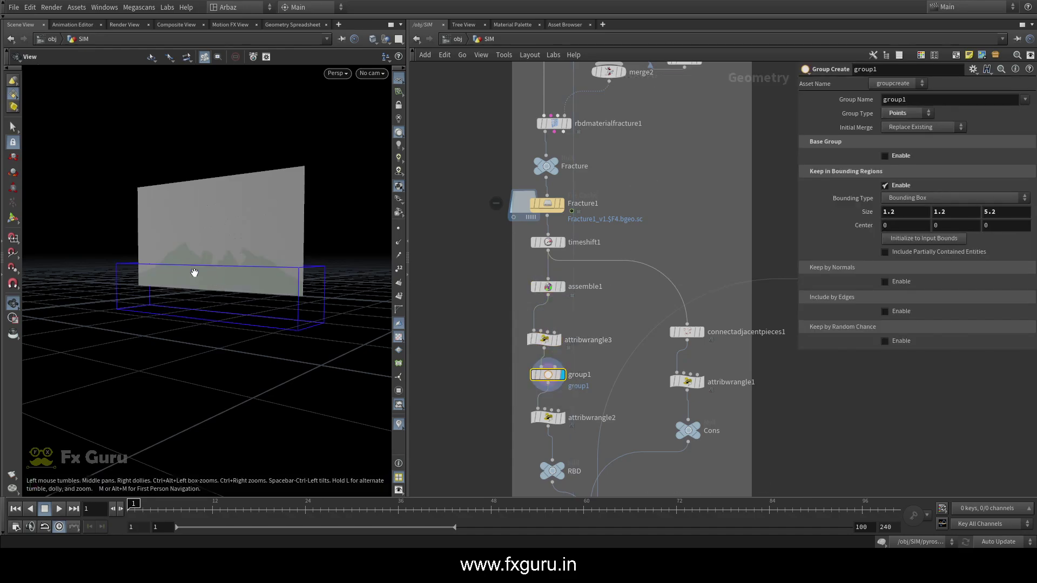
middle_click_drag(570, 420, 558, 362)
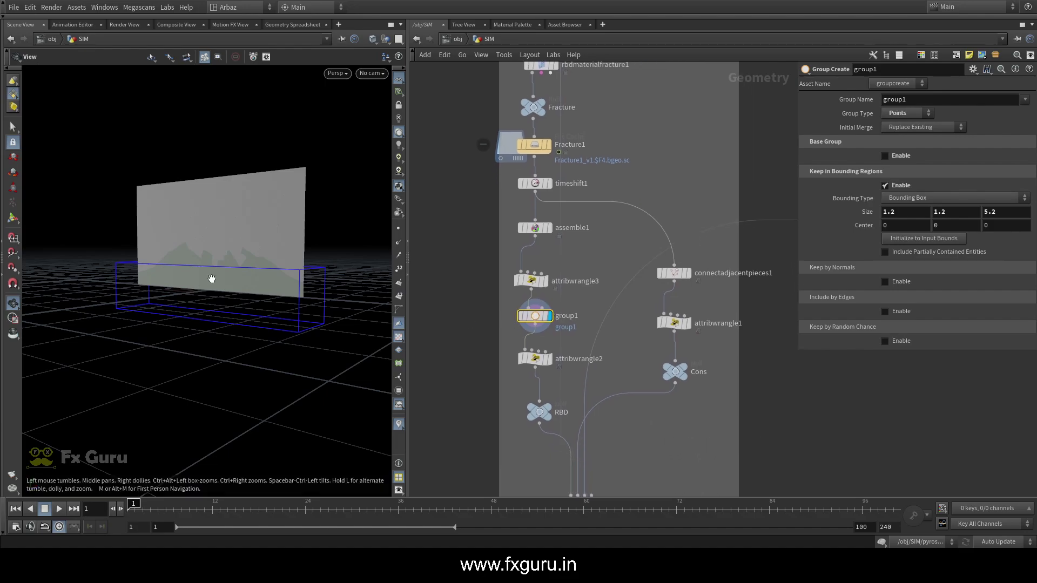
left_click(550, 360)
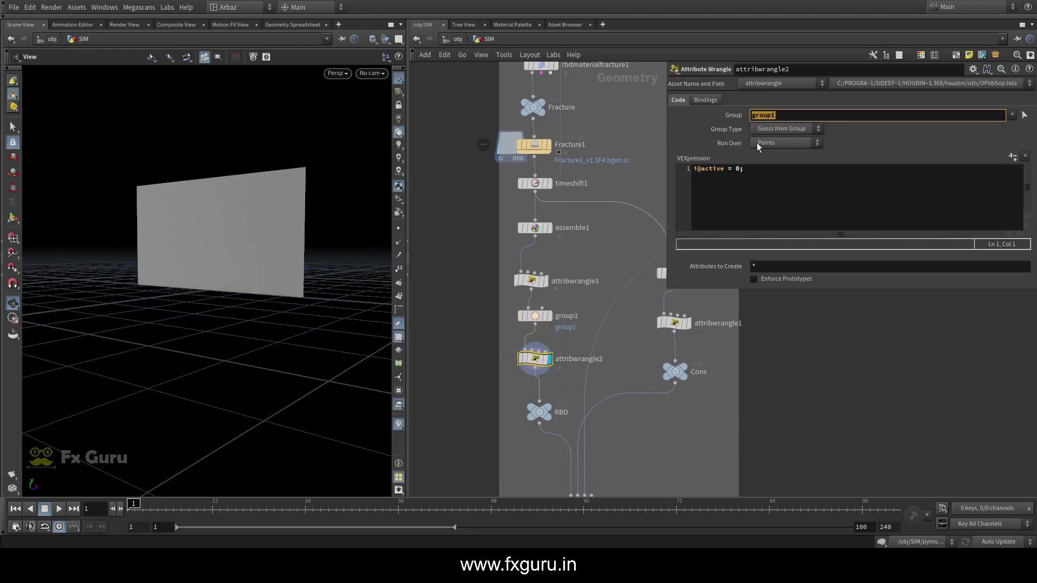
triple_click(754, 172)
middle_click_drag(566, 334, 482, 292)
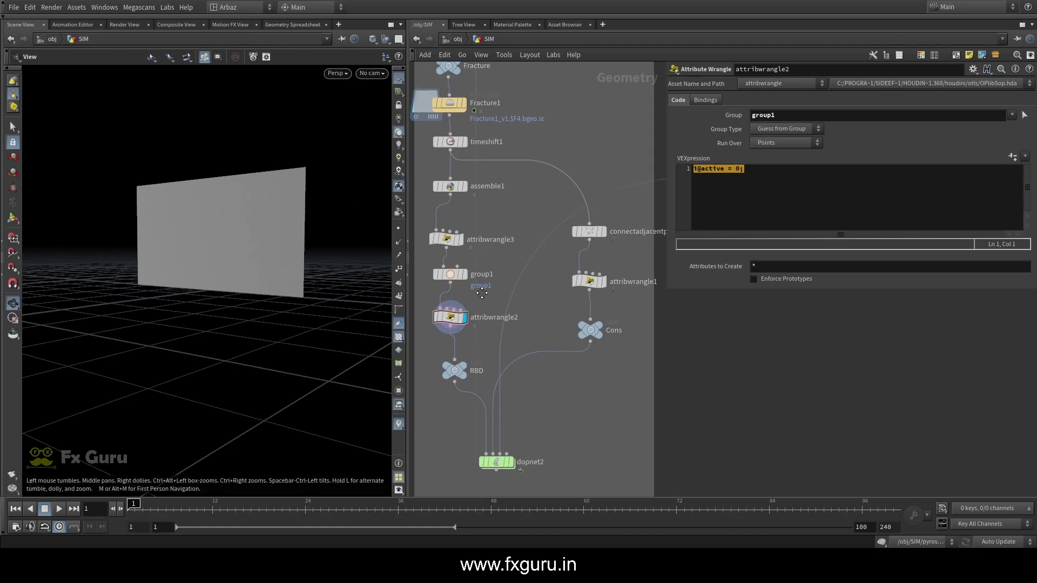
double_click(490, 239)
Display connectadjacentpieces1 and inspect its connection settings and the constraint lines across the pane
middle_click_drag(637, 328, 652, 291)
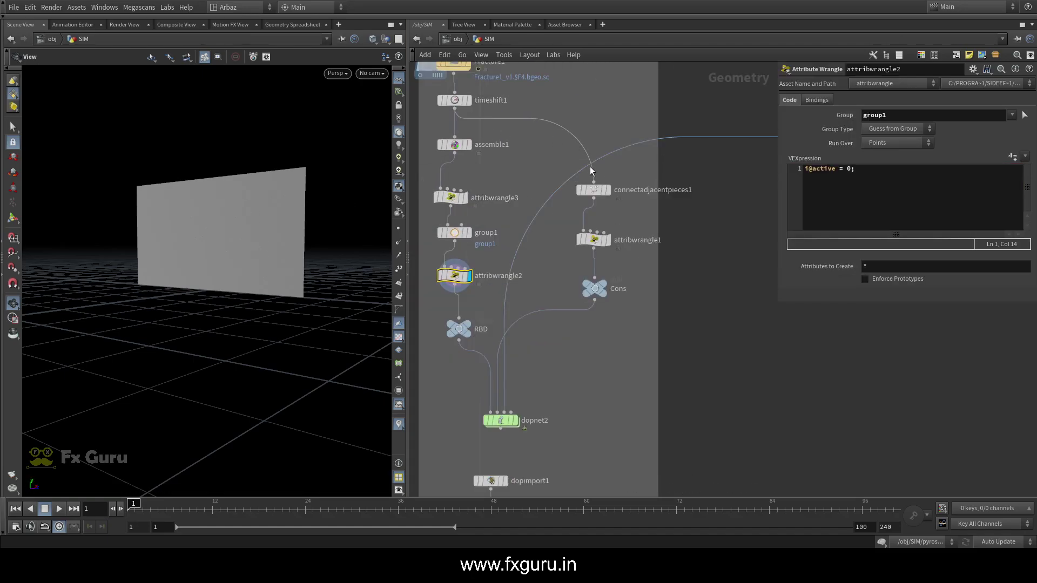
left_click(606, 190)
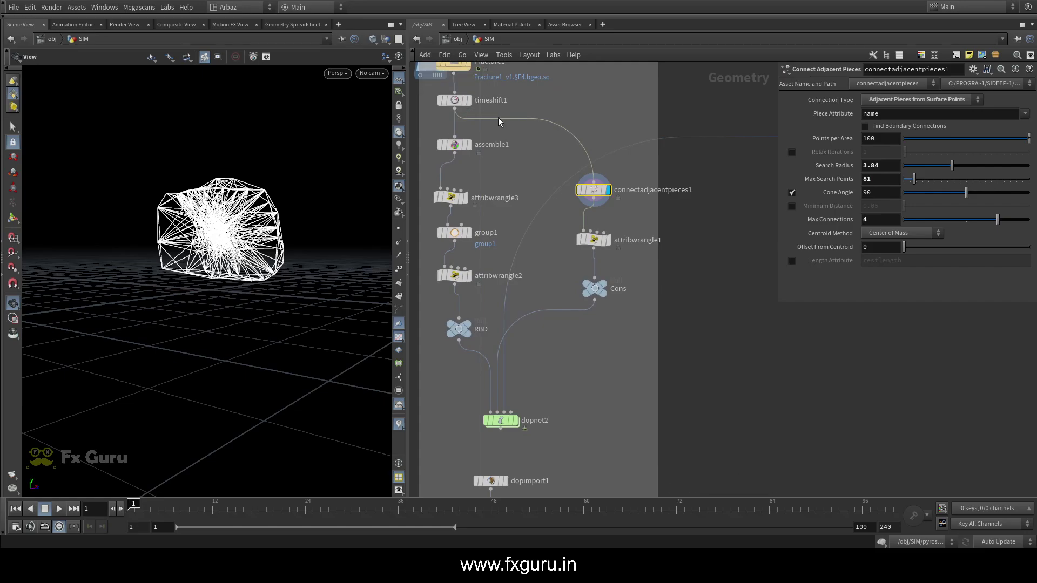
middle_click(453, 67)
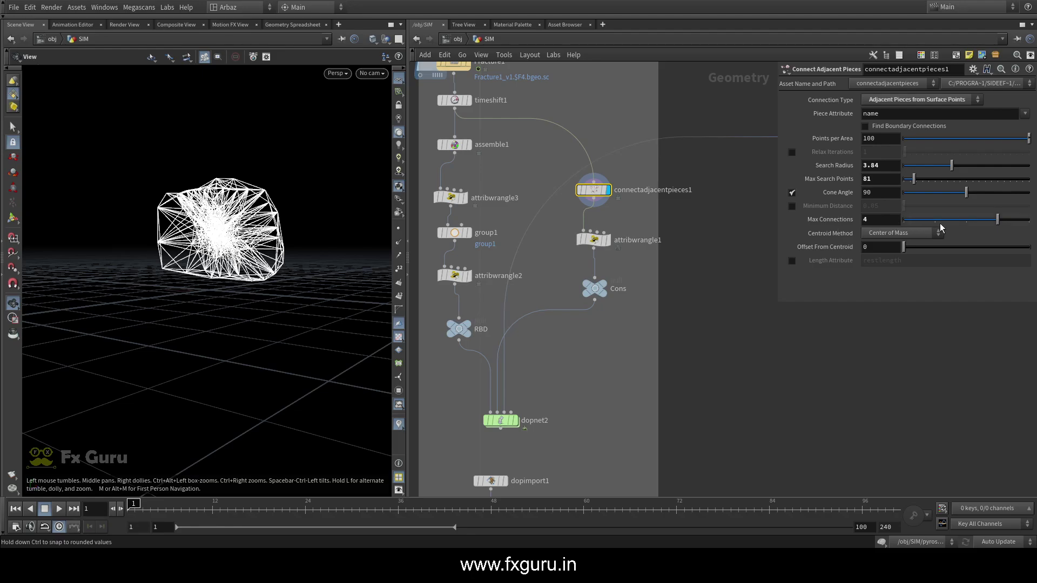
left_click_drag(276, 226, 156, 229)
scroll(156, 229, "up", 3)
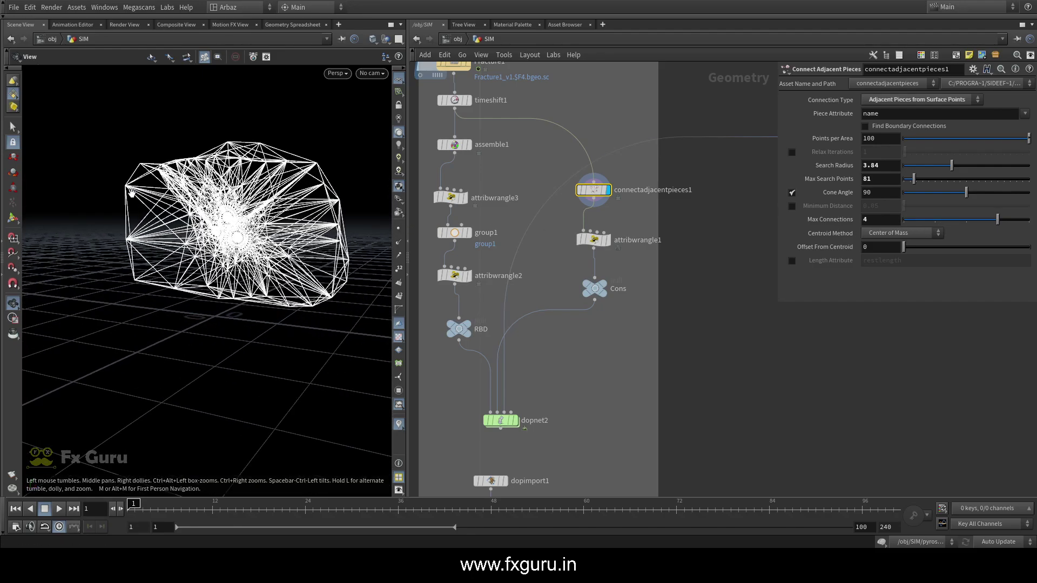
Display attribwrangle1 and examine its constraint name and type expression and the element types it can run over
left_click(606, 241)
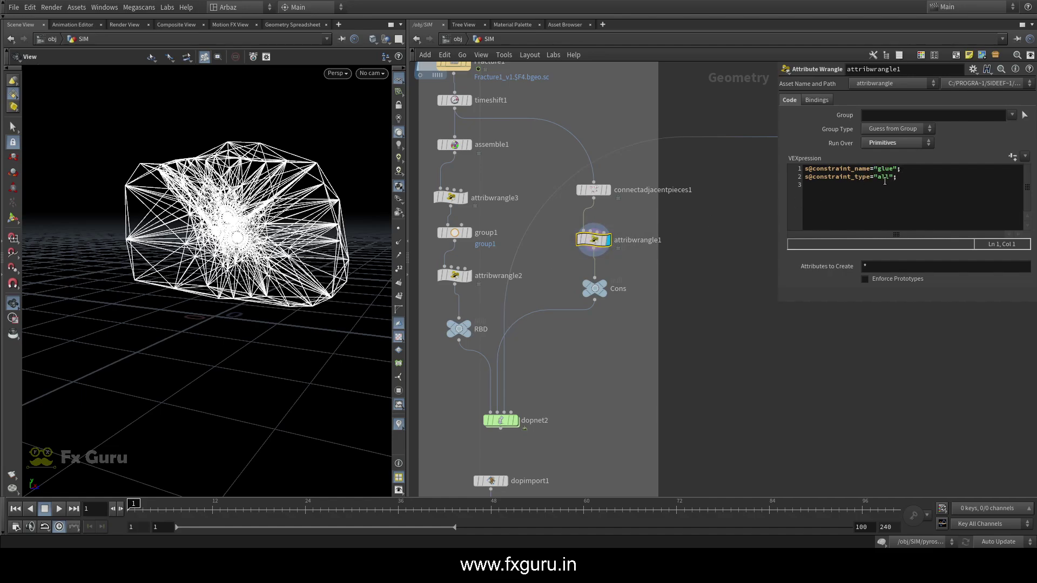
left_click(887, 144)
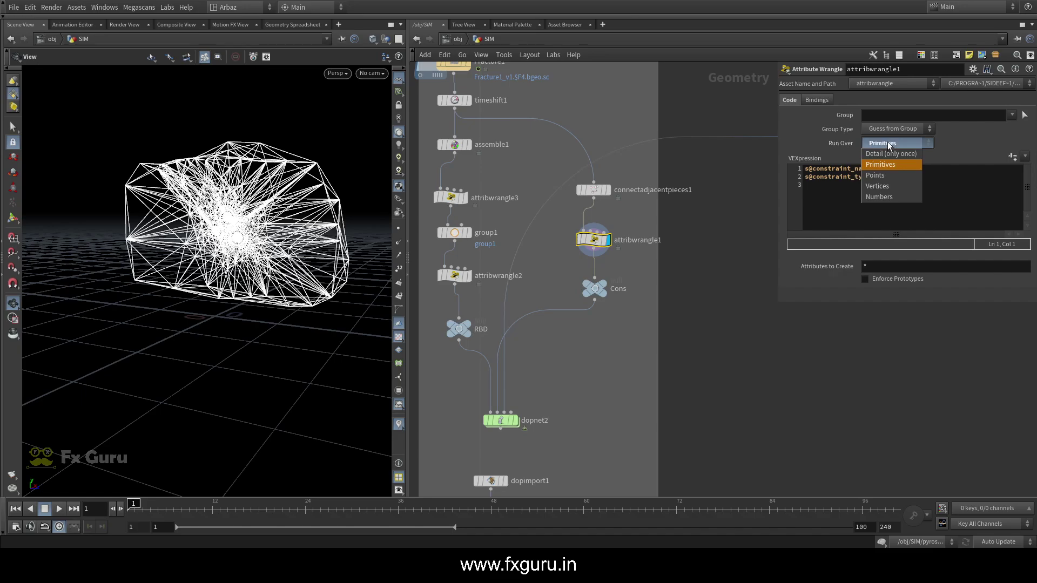
left_click(893, 145)
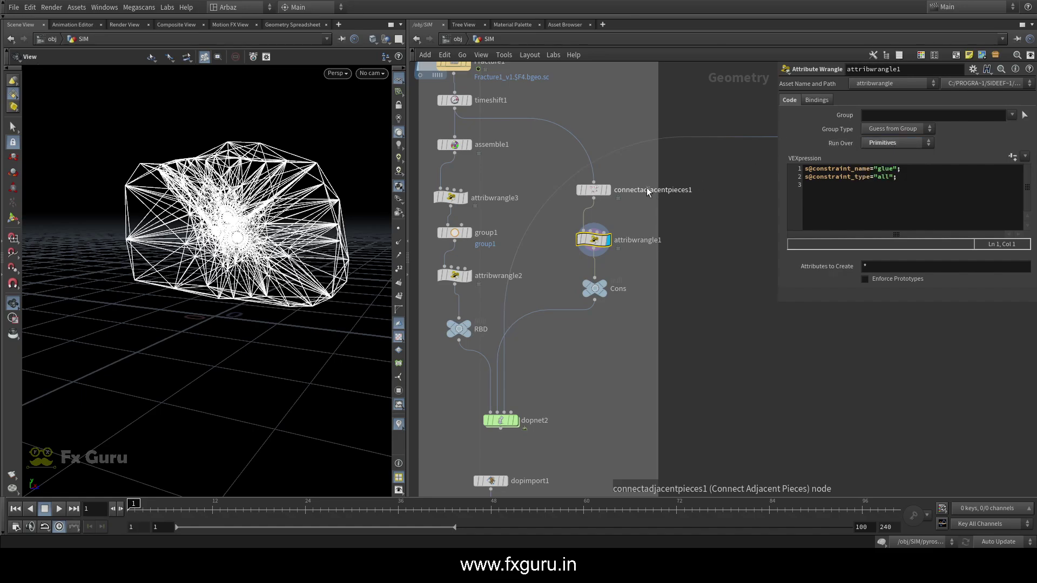
Trace the RBD, Cons and shoe connections feeding dopnet2 and open that network
middle_click_drag(623, 294, 573, 295)
middle_click_drag(504, 378, 559, 303)
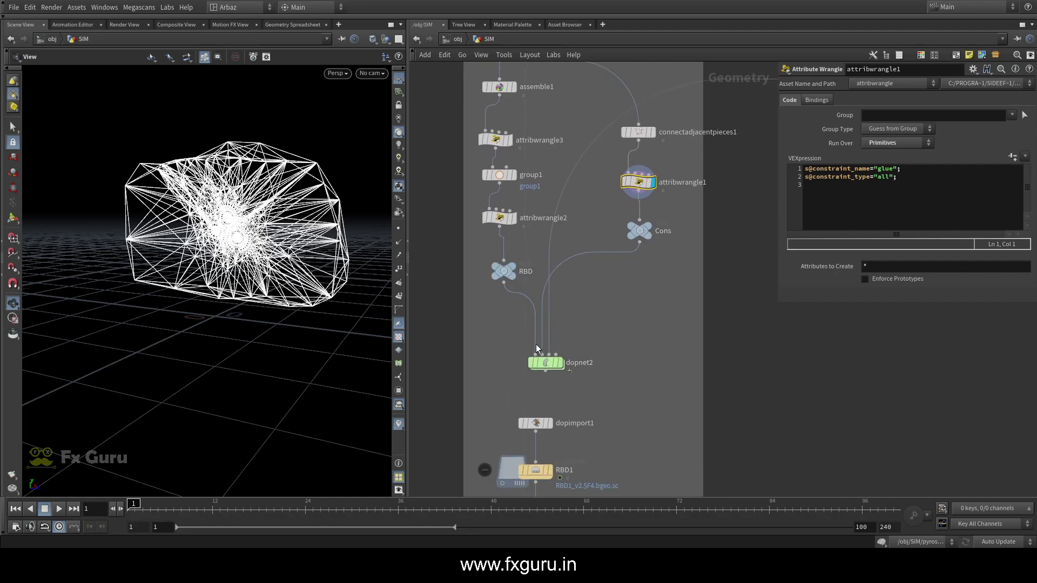
scroll(536, 359, "down", 5)
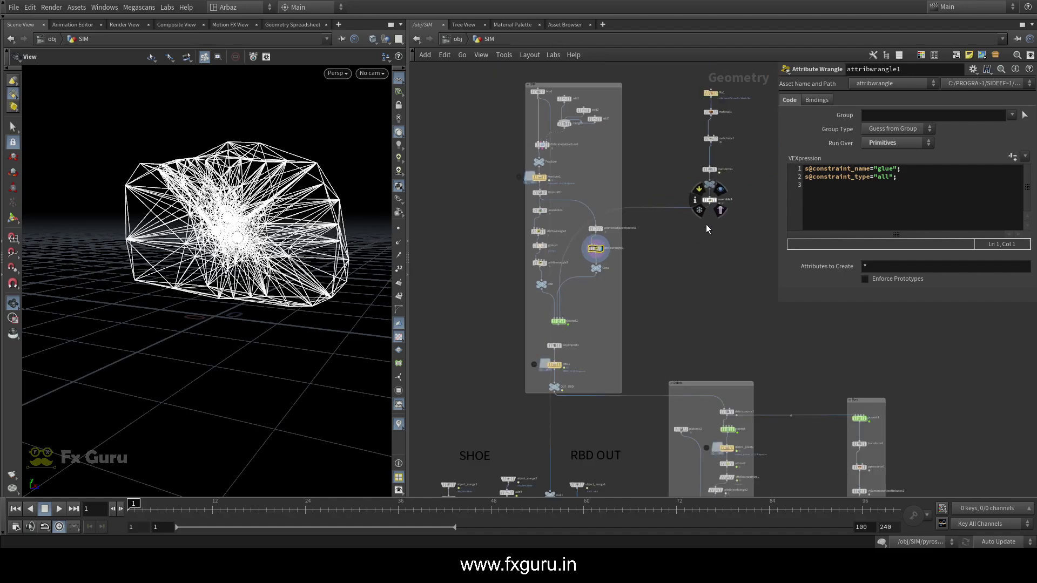
middle_click_drag(705, 224, 603, 322)
scroll(566, 287, "up", 4)
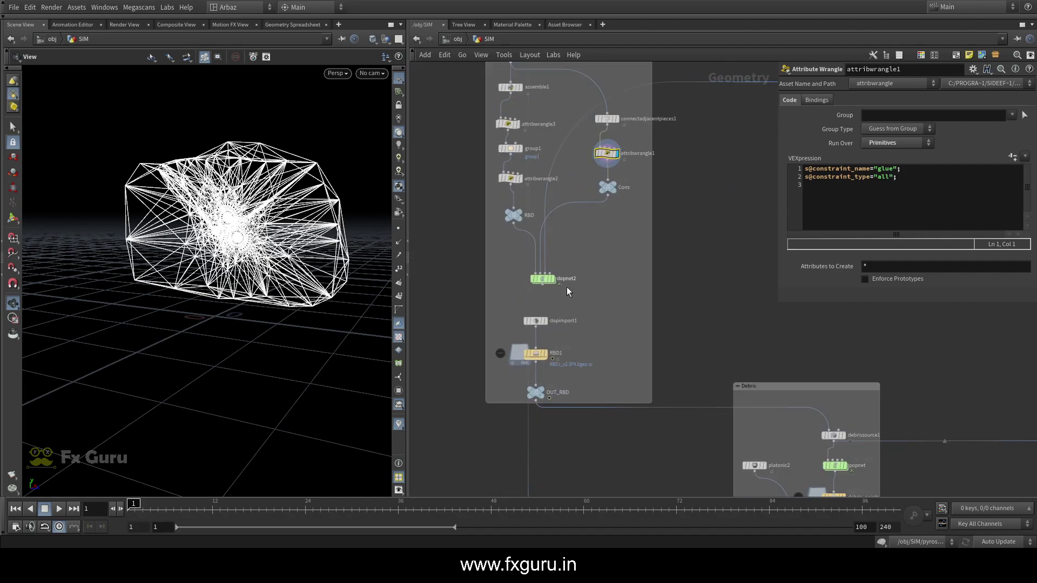
scroll(566, 287, "up", 3)
middle_click_drag(566, 277, 618, 207)
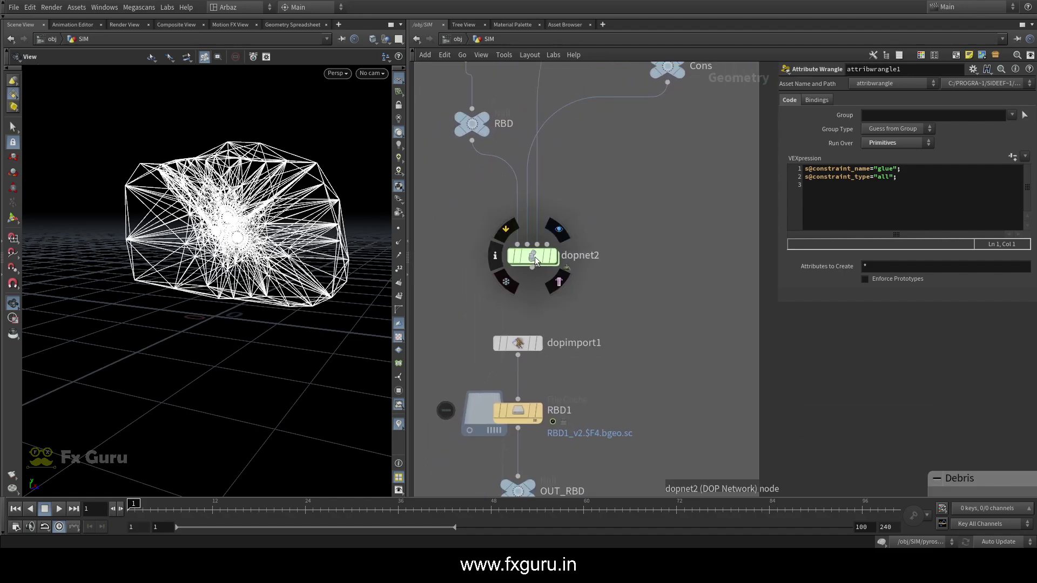
double_click(528, 256)
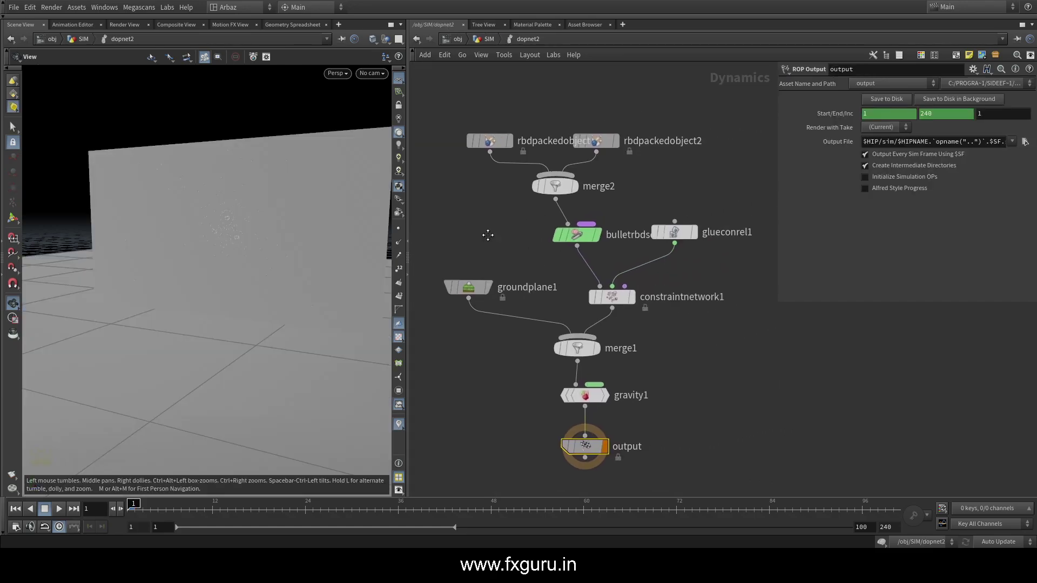
Spread the rbdpackedobject1 and rbdpackedobject2 nodes apart above merge2
middle_click_drag(488, 235, 475, 238)
left_click_drag(586, 142, 574, 101)
left_click_drag(486, 149, 473, 120)
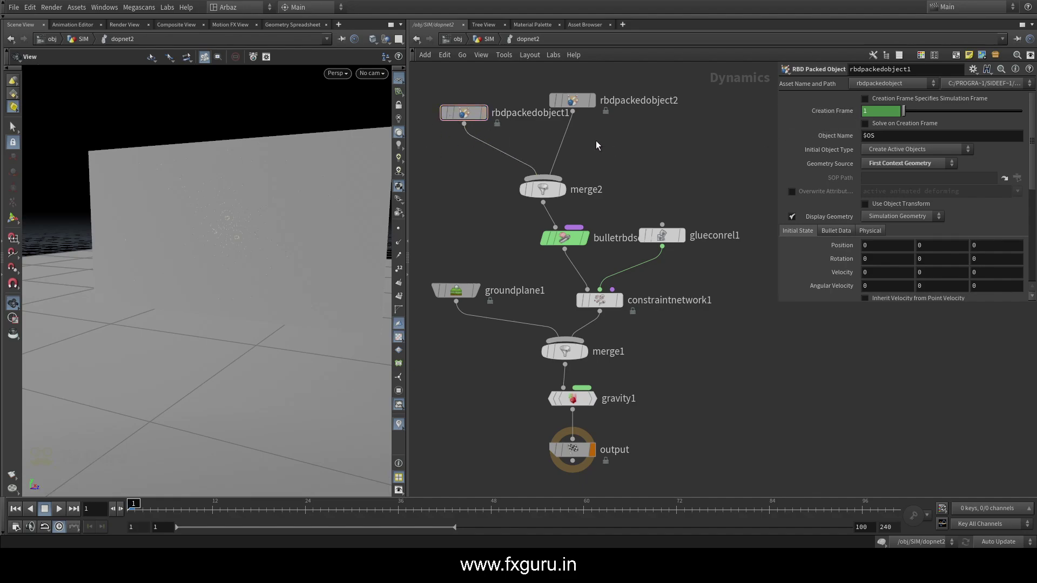
left_click_drag(567, 100, 613, 106)
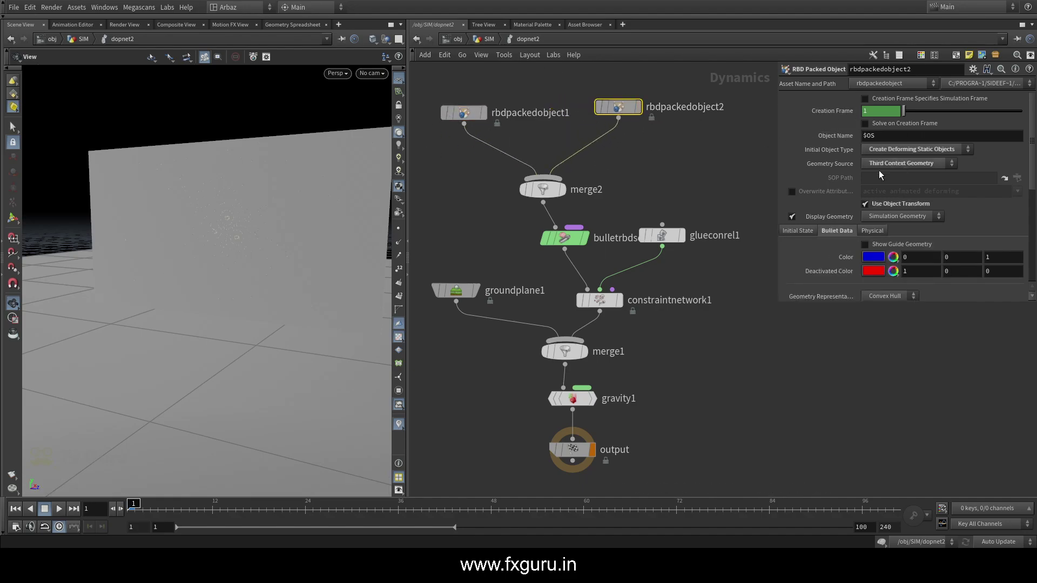
Review rbdpackedobject2's deforming static object settings and view the shoe and glass pane in wireframe and shaded display
left_click_drag(179, 199, 173, 226)
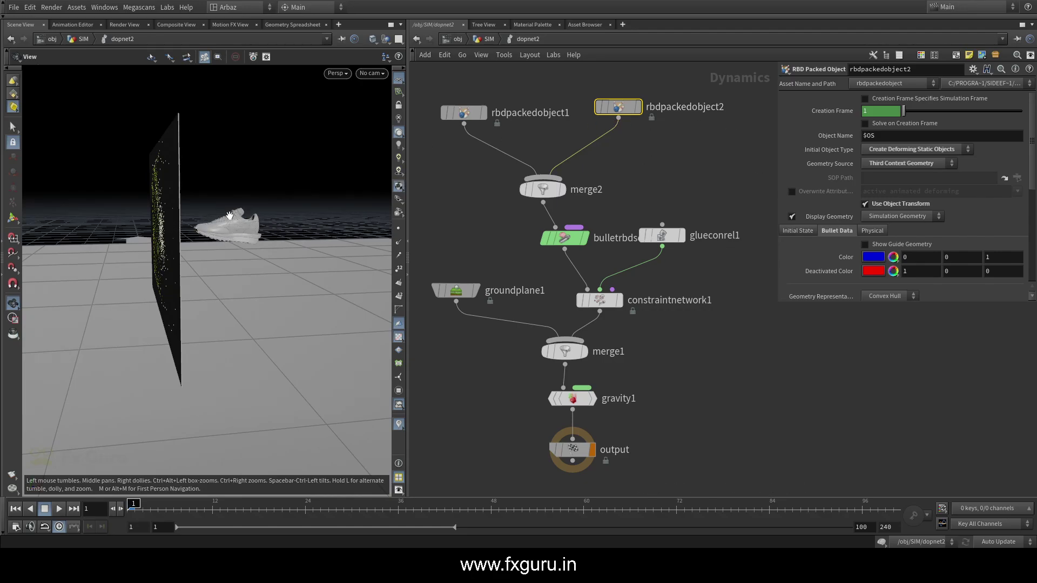
left_click_drag(248, 231, 178, 174)
key("w")
key("w")
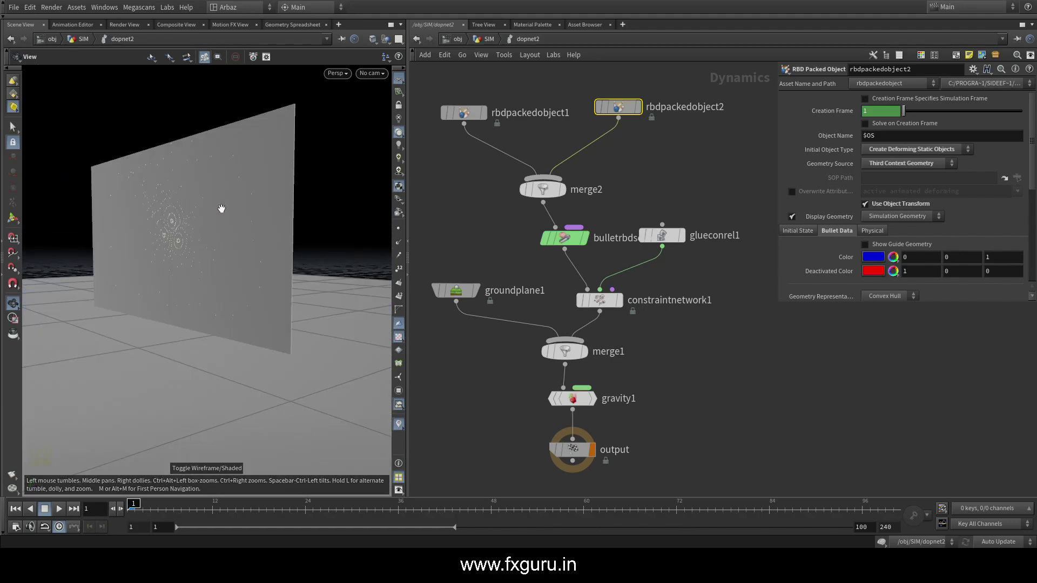
left_click_drag(220, 211, 187, 242)
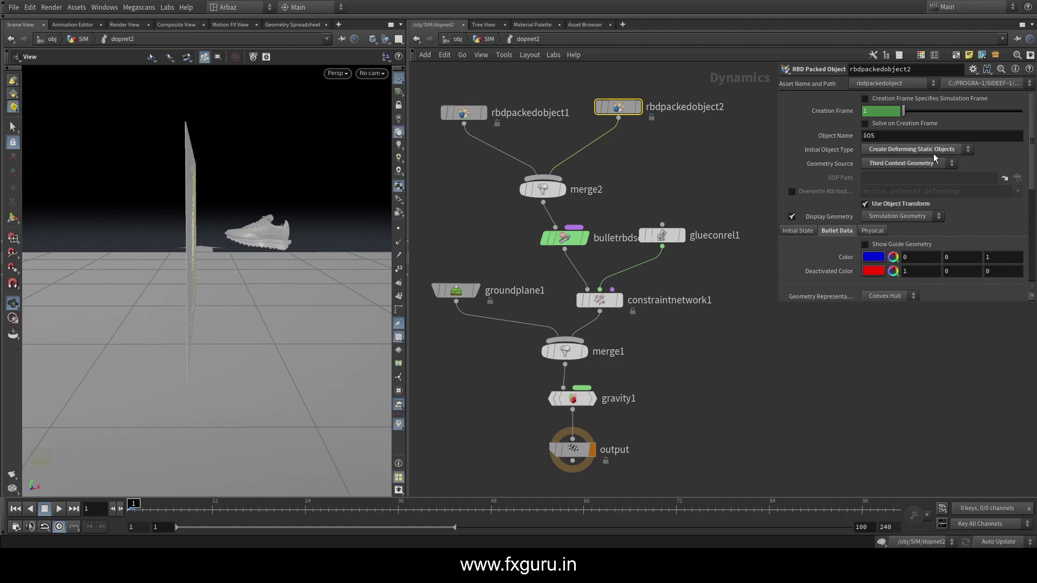
Review the rbdpackedobject1 object settings and the bulletrbdsolver1 substep and constraint solver settings
left_click(525, 118)
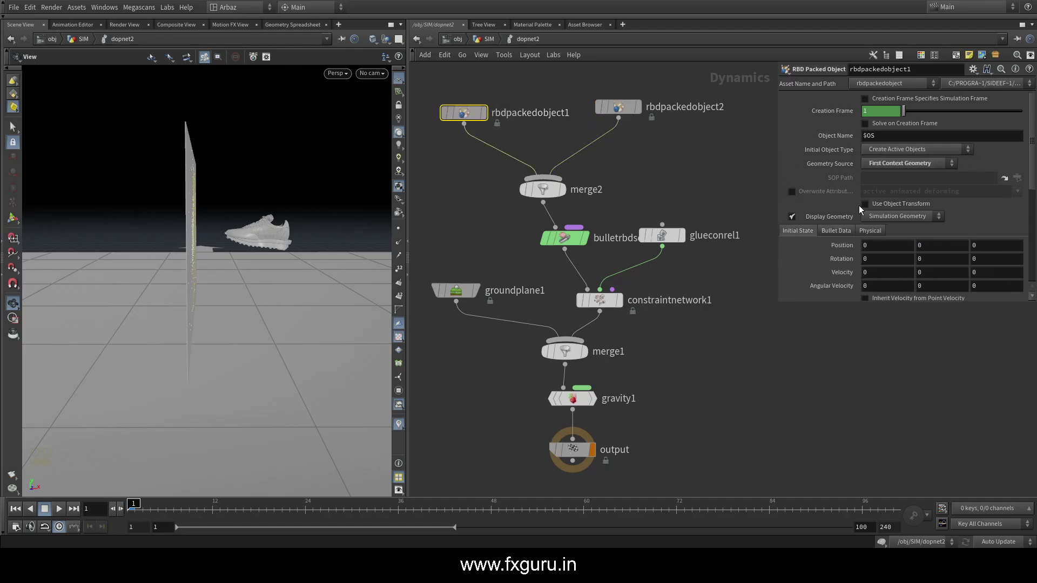
scroll(843, 184, "down", 3)
scroll(825, 162, "up", 3)
middle_click_drag(648, 195, 620, 153)
left_click(538, 194)
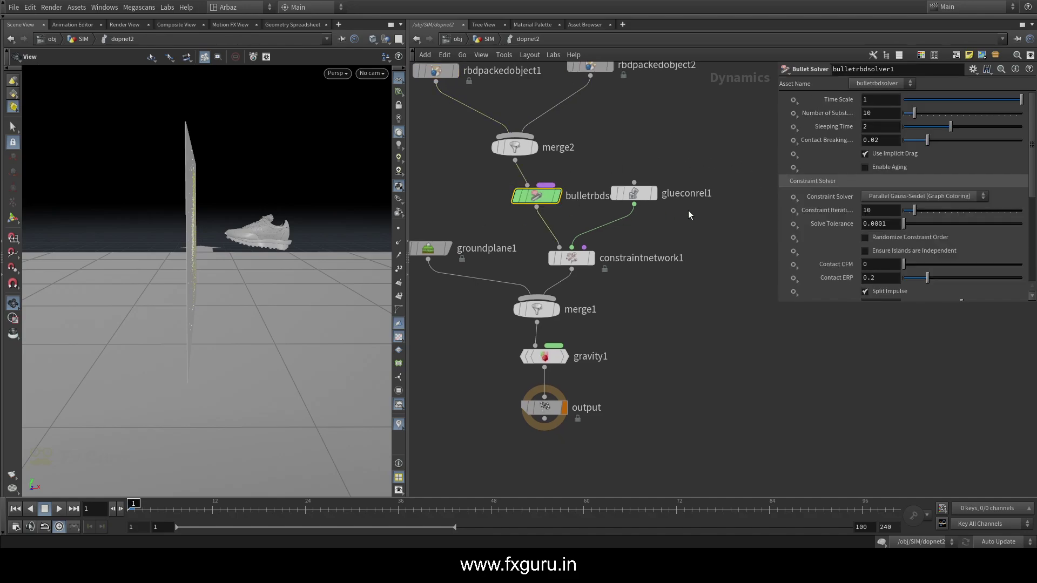
Inspect the strength and data name of glueconrel1 and the geometry source of constraintnetwork1
left_click(632, 193)
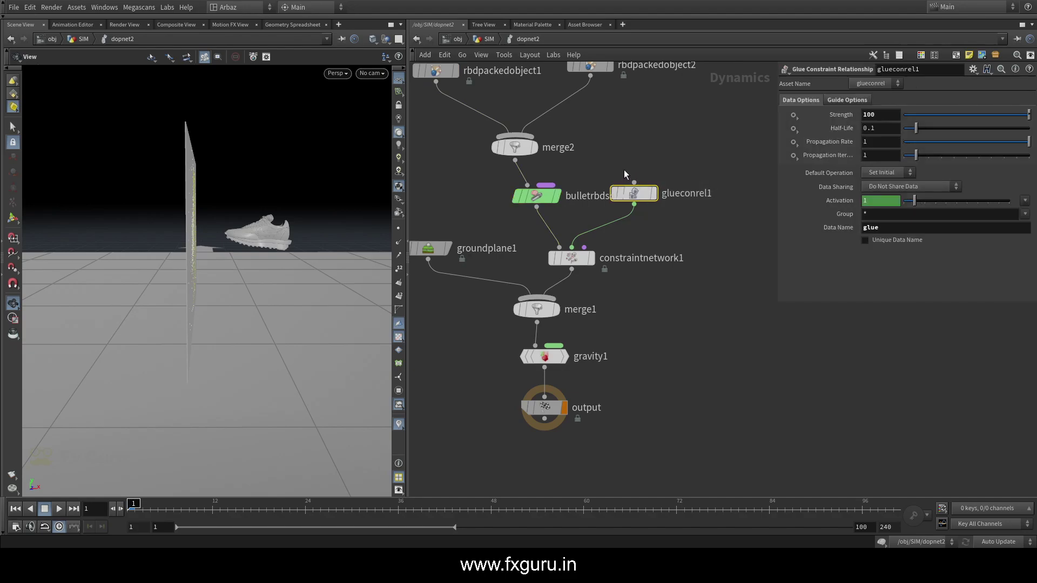
left_click_drag(205, 188, 283, 197)
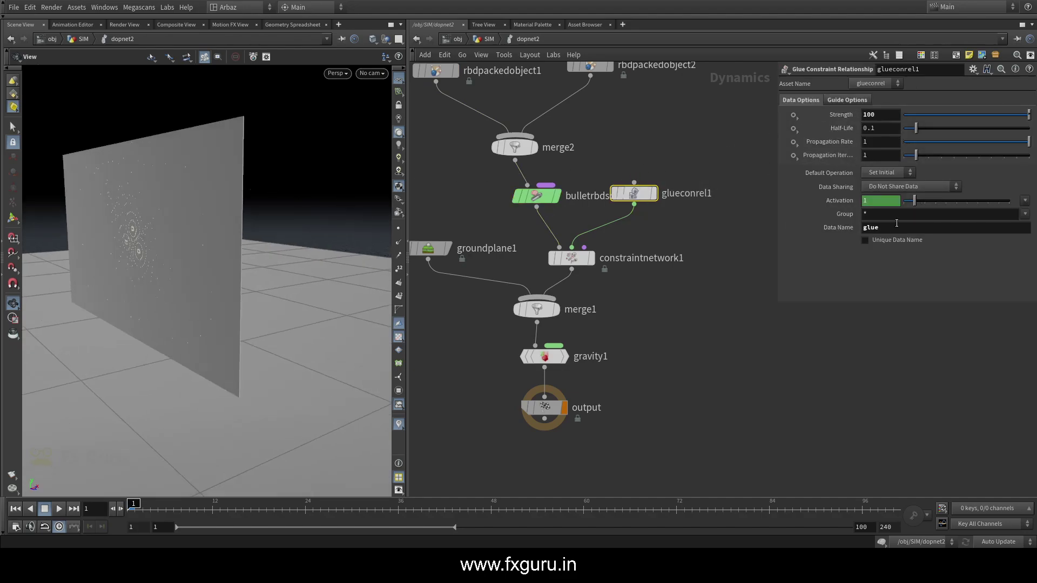
left_click_drag(894, 227, 816, 243)
left_click(679, 247)
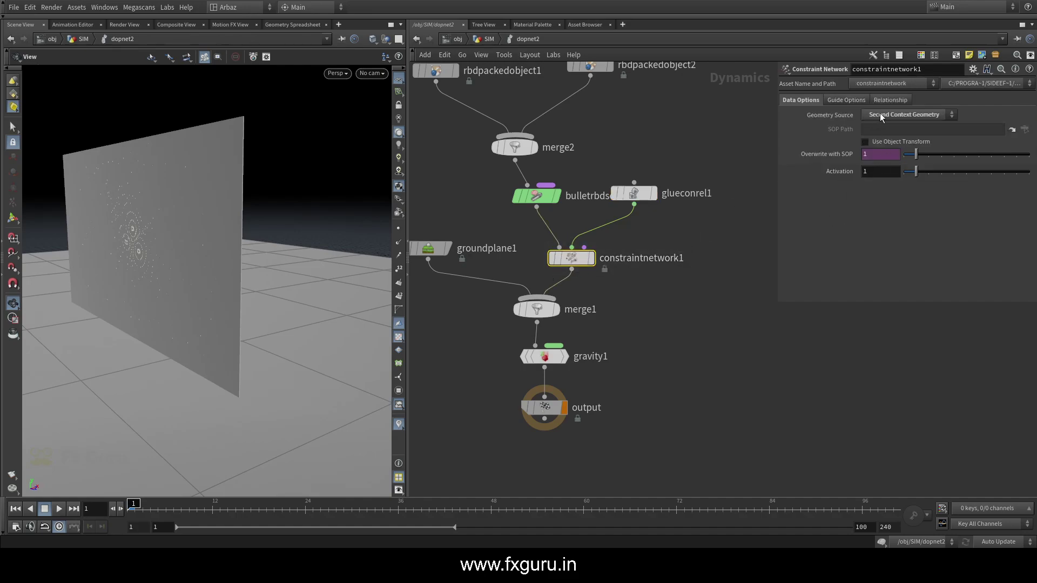
middle_click_drag(647, 304, 688, 249)
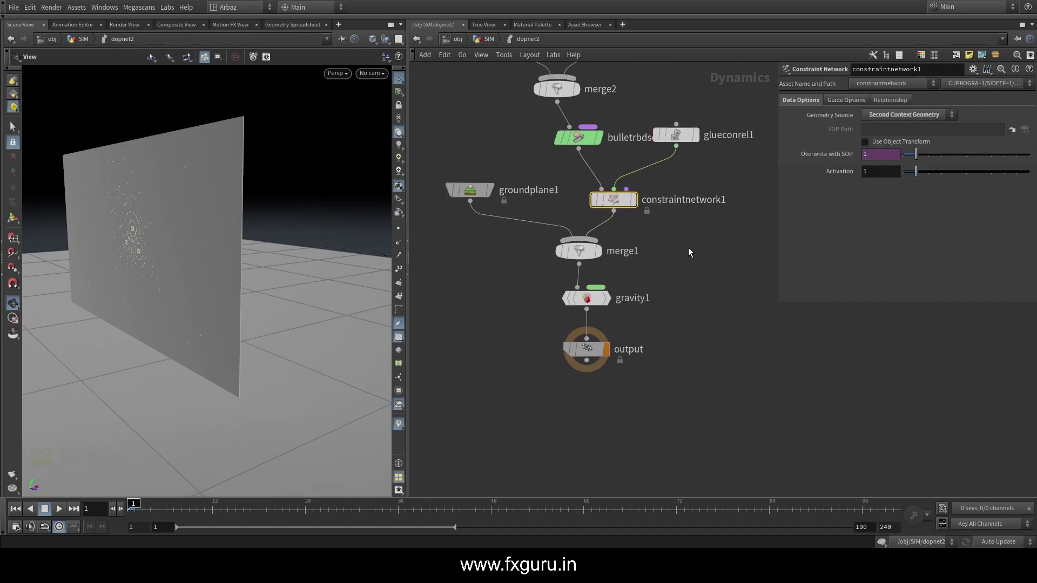
Move the output and gravity1 nodes lower to widen the spacing beneath merge1
left_click(591, 253)
left_click(586, 349)
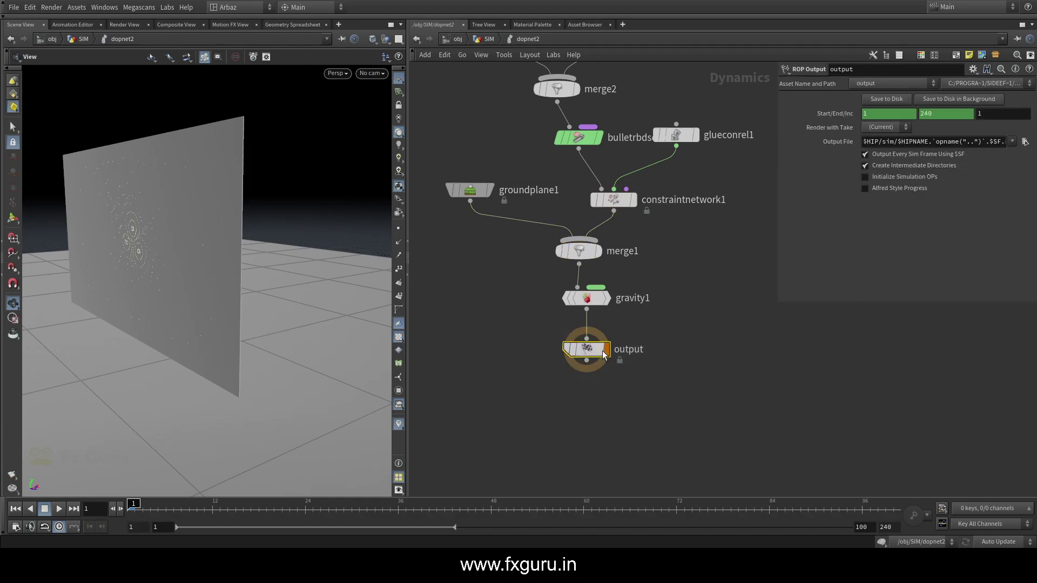
left_click_drag(587, 349, 586, 392)
left_click(599, 299)
left_click_drag(600, 299, 600, 331)
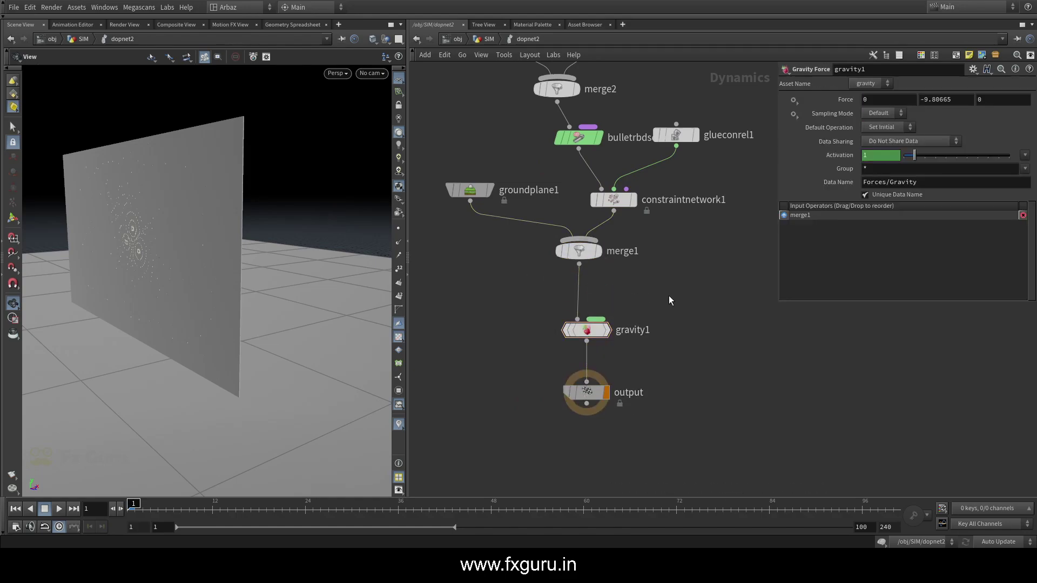
Review the groundplane1 settings and view the ground around the glass pane
left_click(470, 189)
left_click_drag(192, 224, 227, 261)
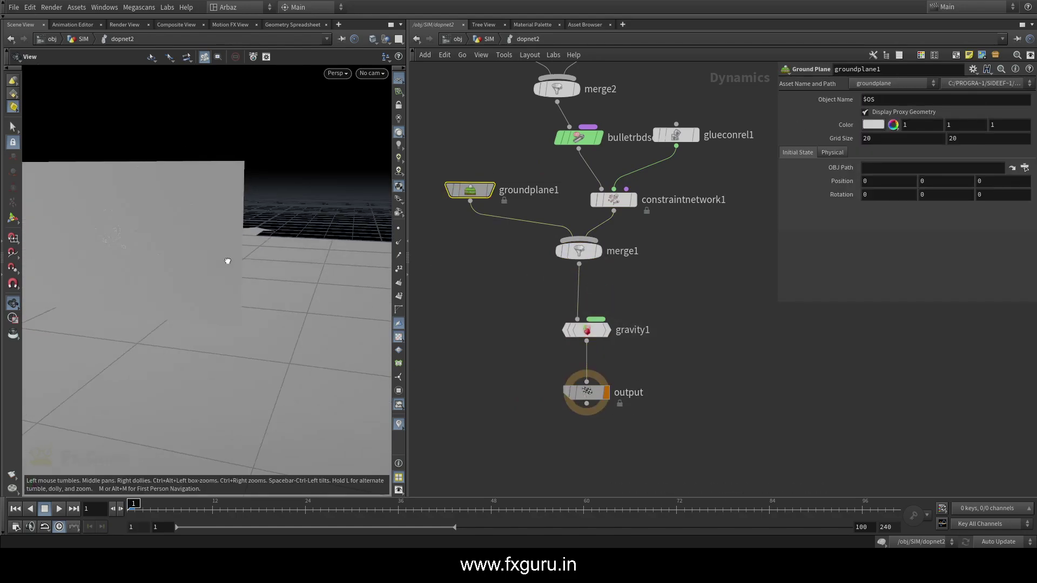
scroll(227, 261, "down", 5)
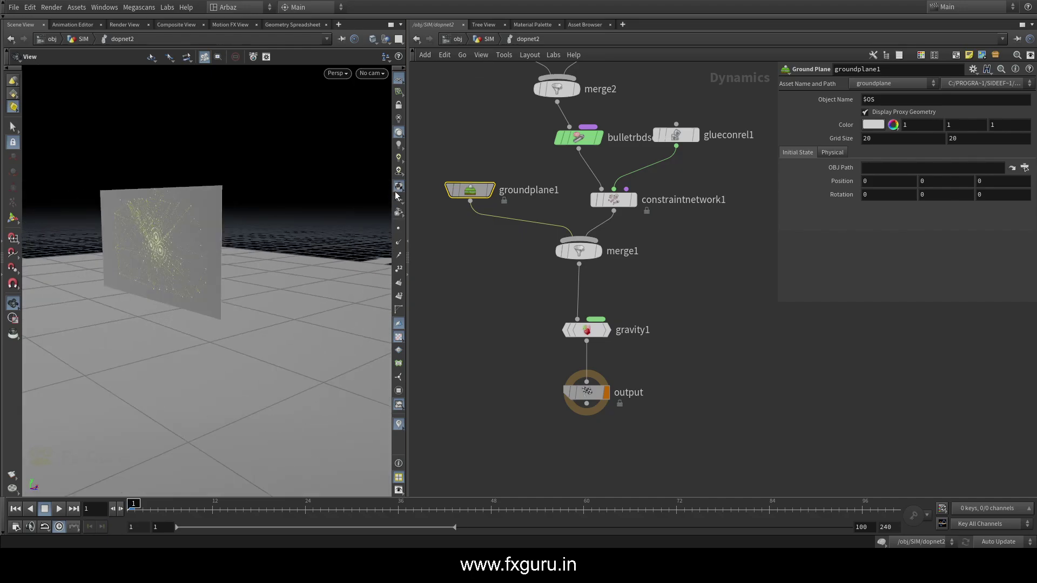
Return to the SIM network, line dopimport1 up beneath dopnet2 and review its import settings
key("u")
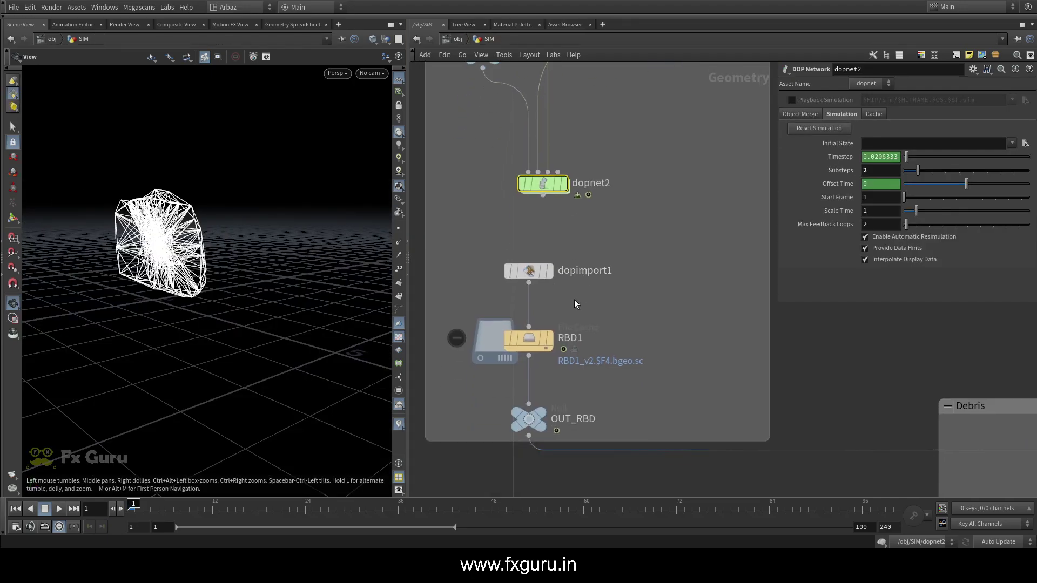
scroll(574, 299, "down", 1)
middle_click_drag(574, 299, 570, 252)
left_click(539, 229)
left_click_drag(540, 228, 556, 227)
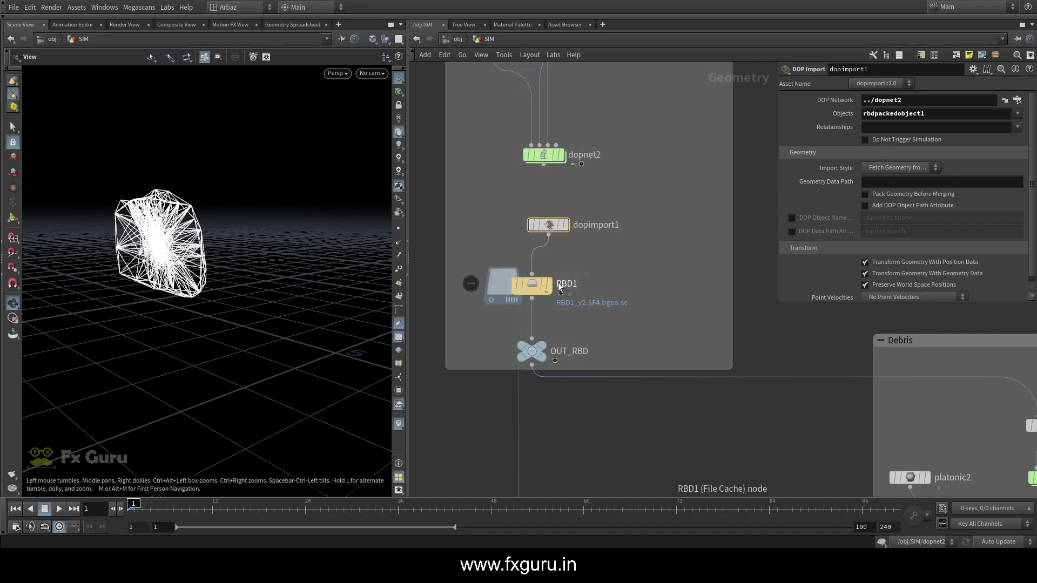
Display the RBD1 file cache and examine the glass breakage by playing and scrubbing to frame 27
left_click(549, 285)
left_click(537, 284)
left_click(62, 511)
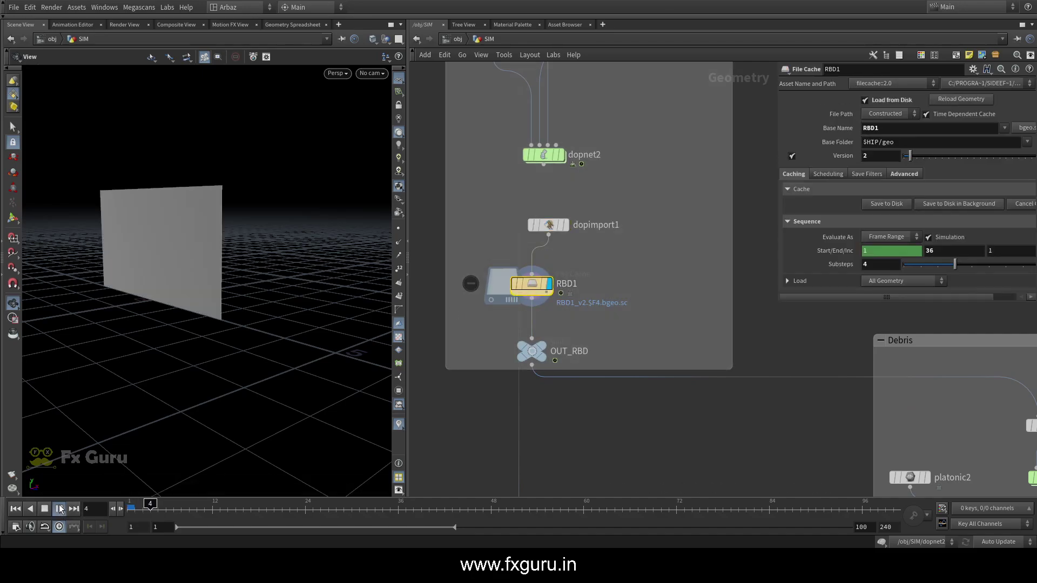
left_click_drag(148, 340, 184, 294)
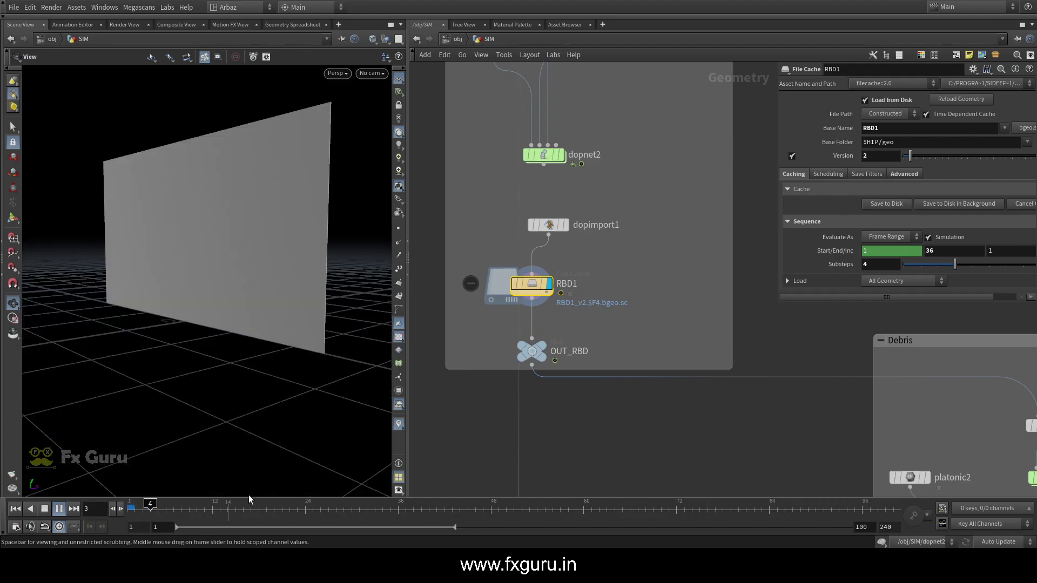
left_click_drag(142, 504, 281, 498)
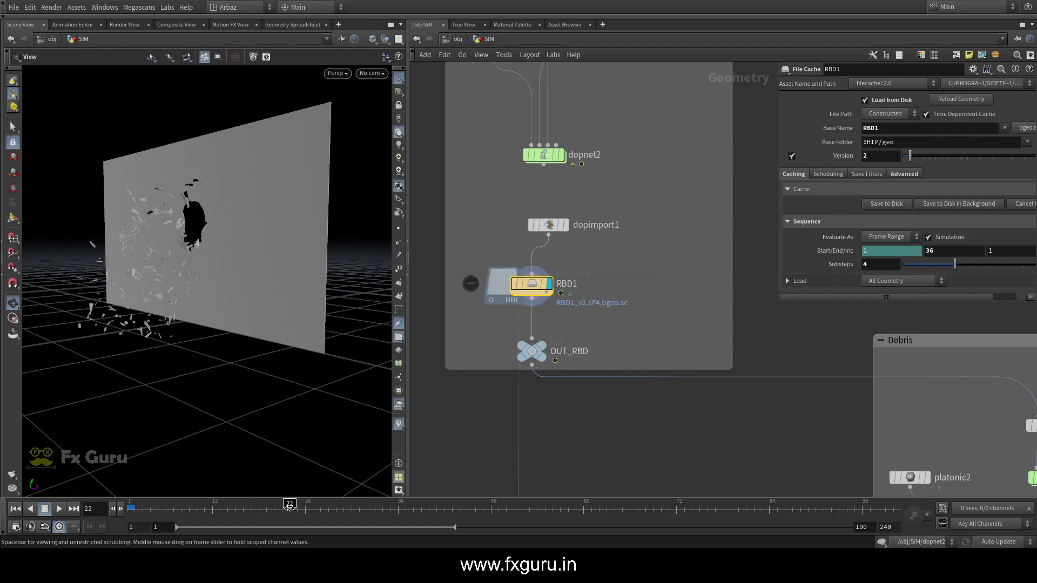
left_click(312, 508)
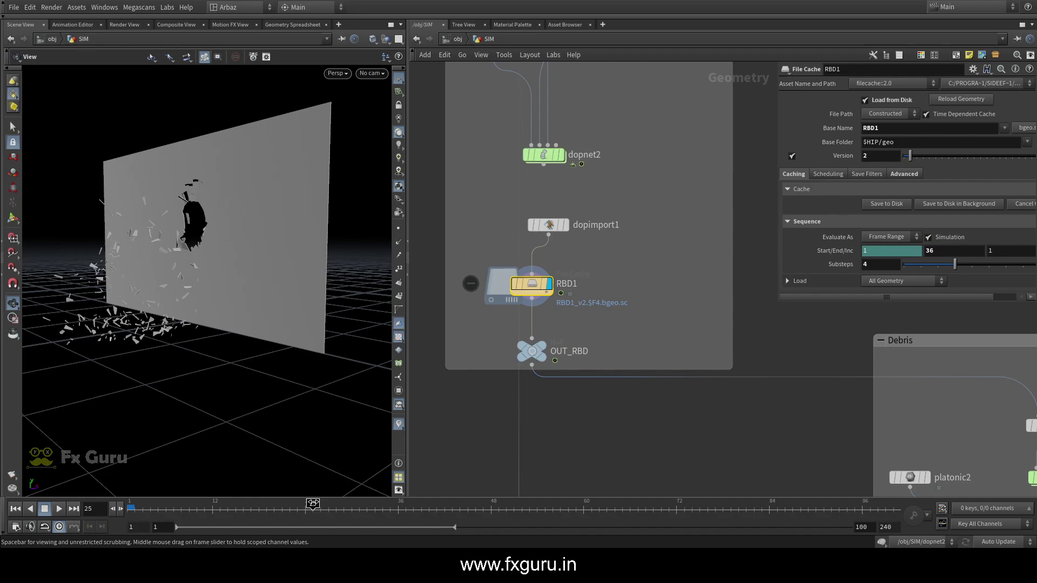
left_click_drag(313, 504, 328, 504)
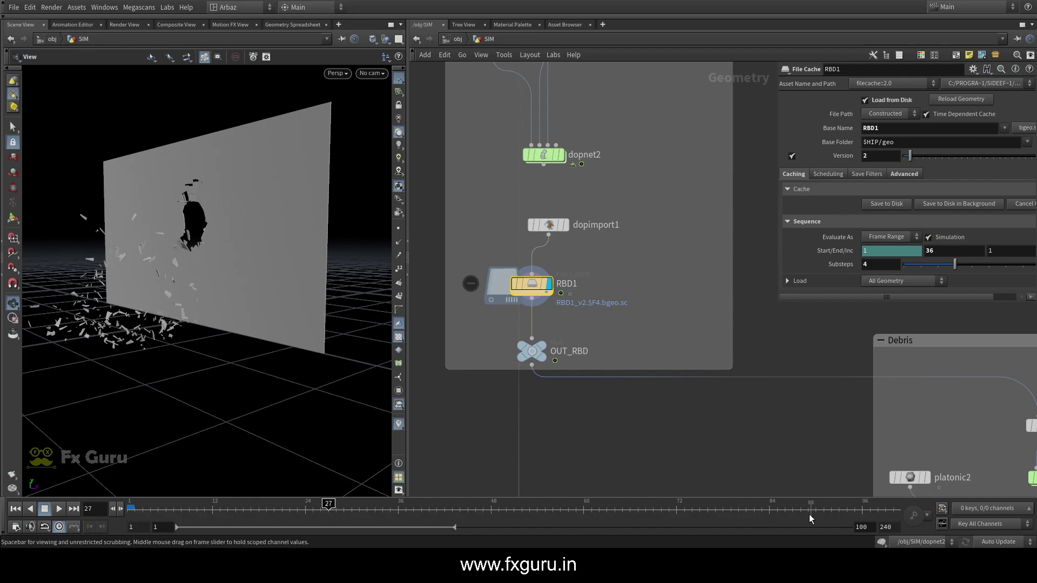
Replay the cached RBD1 simulation from the first frame, stop it and rewind to frame 1
left_click_drag(329, 504, 128, 502)
left_click(59, 509)
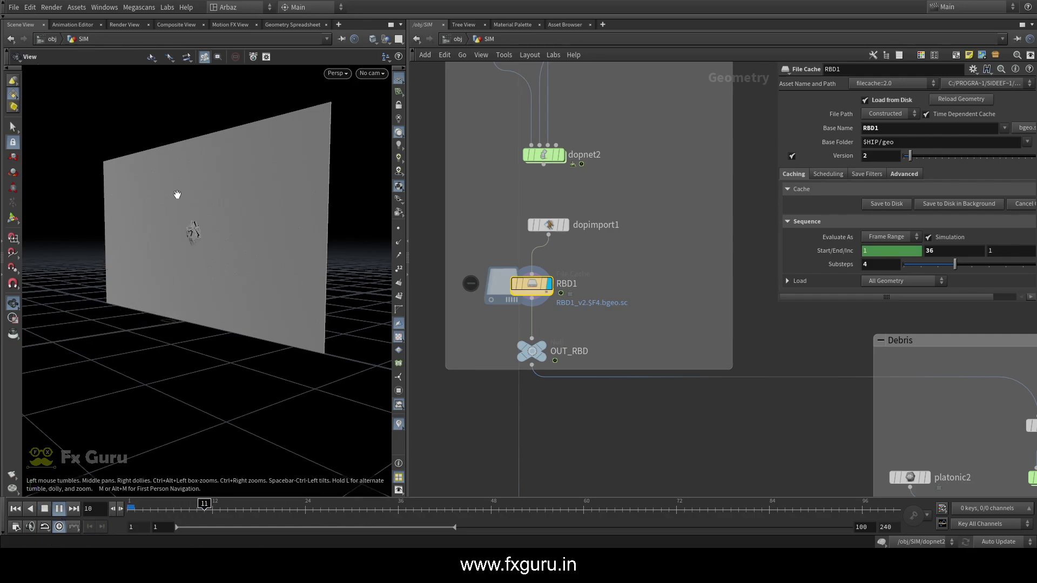
left_click(60, 508)
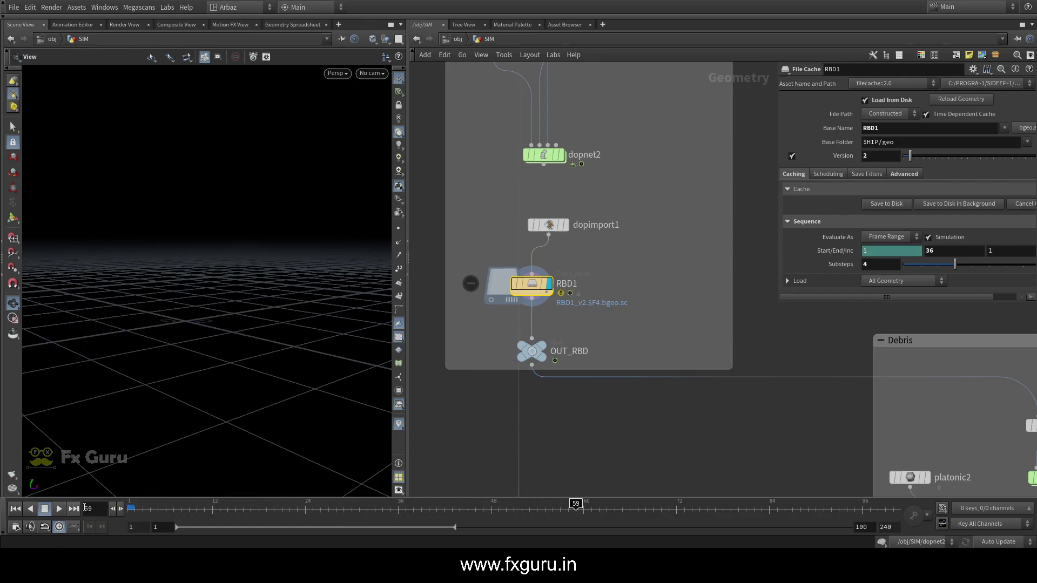
key("ctrl+Up")
Display the OUT_RBD null and move it sideways, clear of the RBD1 column
scroll(525, 315, "down", 5)
scroll(533, 325, "up", 2)
left_click(538, 319)
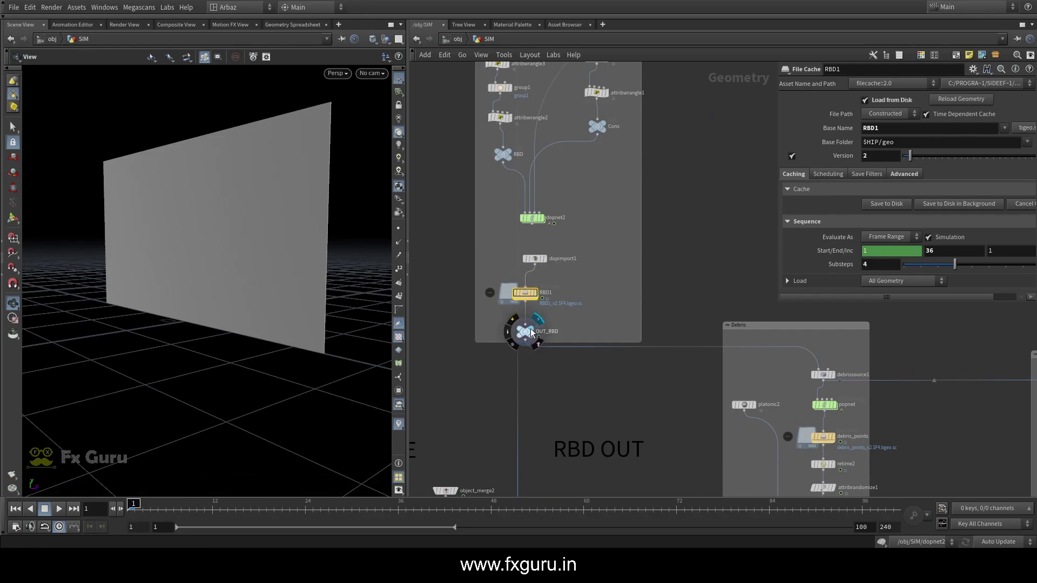
left_click_drag(532, 332, 630, 322)
Display object_merge1 in the RBD OUT section and review its reference to OUT_RBD
middle_click_drag(556, 481, 603, 323)
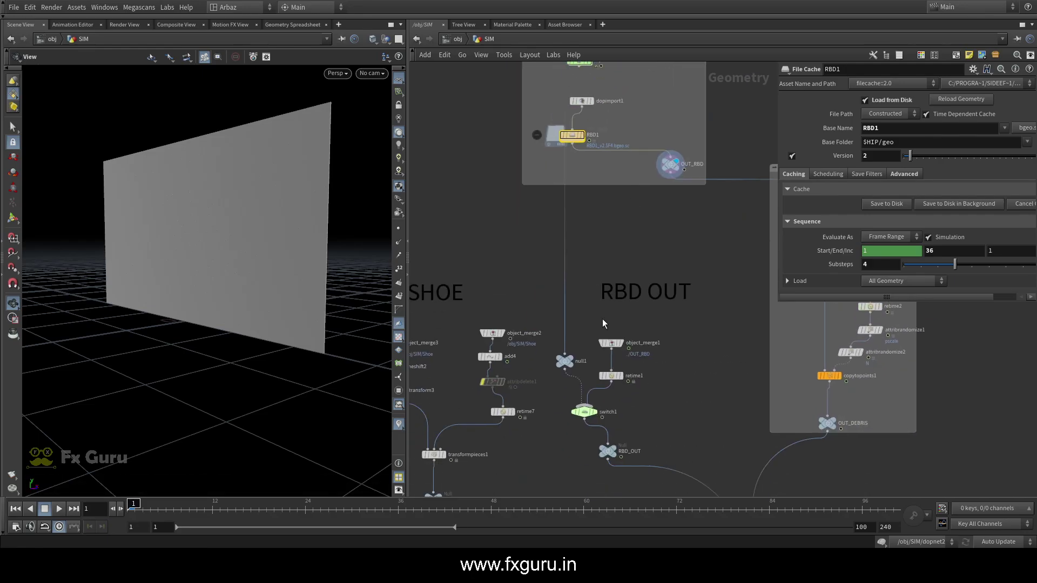
scroll(662, 326, "up", 2)
left_click(601, 347)
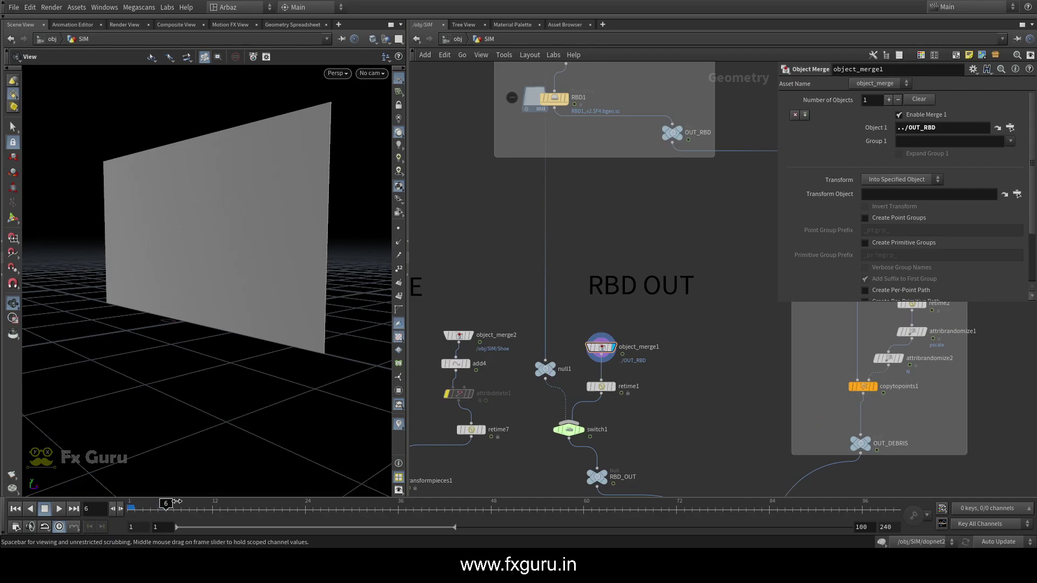
Rewind to frame 1 and select retime1 in the RBD OUT section to review its time settings
left_click_drag(162, 505, 131, 506)
scroll(620, 417, "up", 3)
left_click(587, 364)
scroll(643, 381, "down", 2)
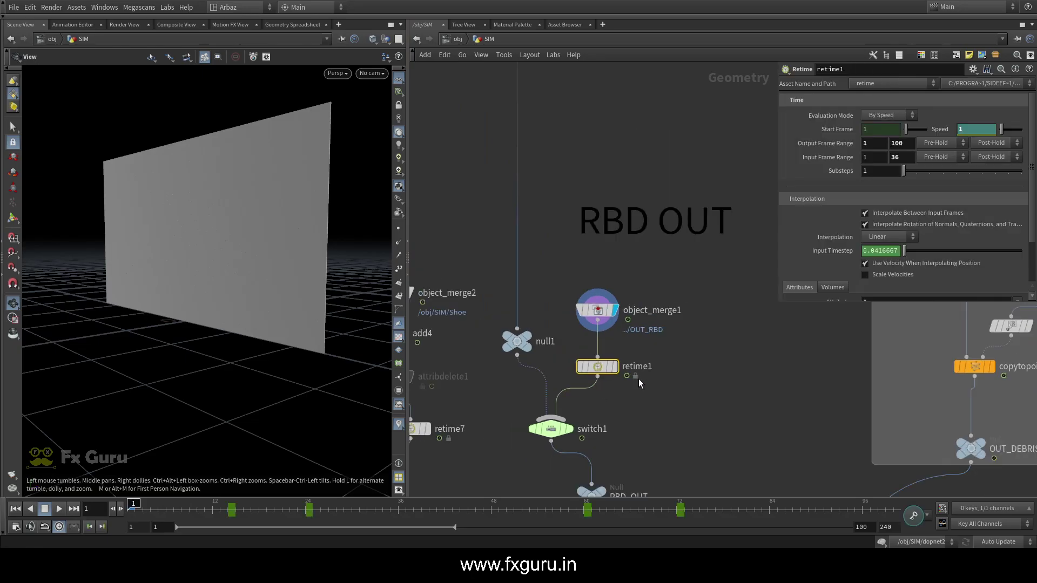
Add a Retime node fed by object_merge1 beside retime1 and display its output
middle_click_drag(639, 381, 499, 357)
left_click_drag(453, 283, 568, 309)
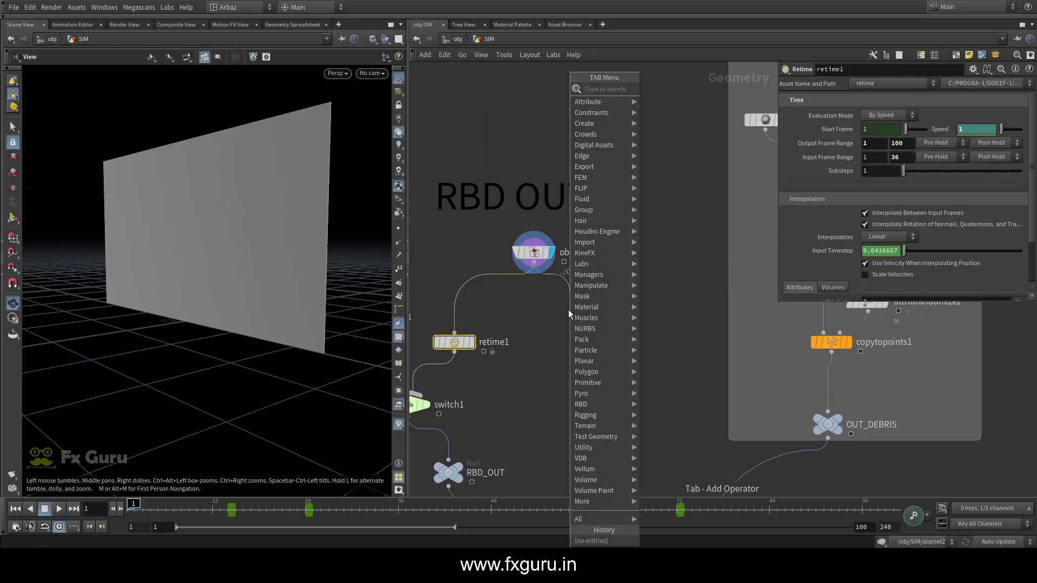
type("retime")
key("Return")
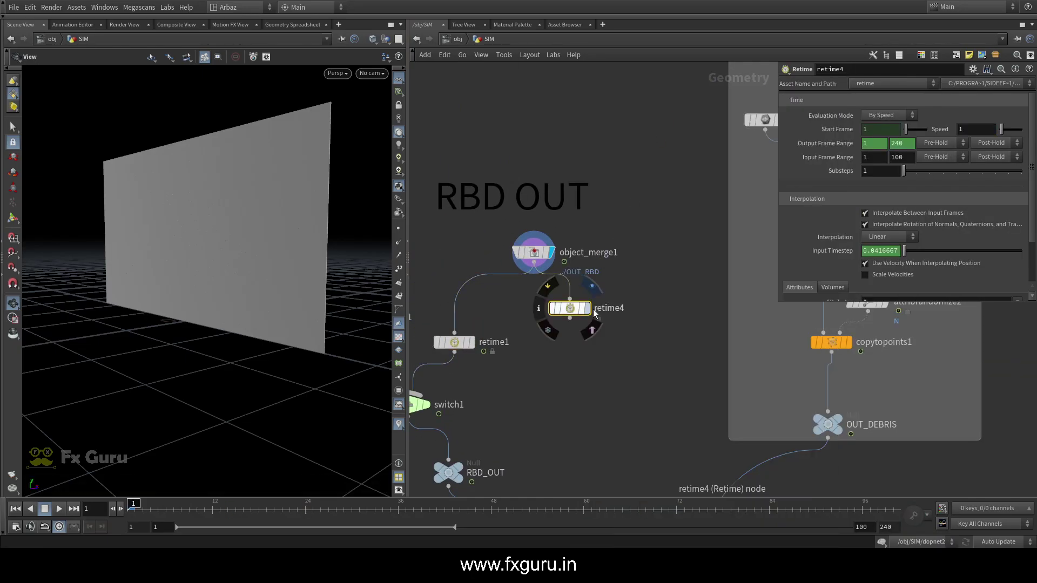
key("r")
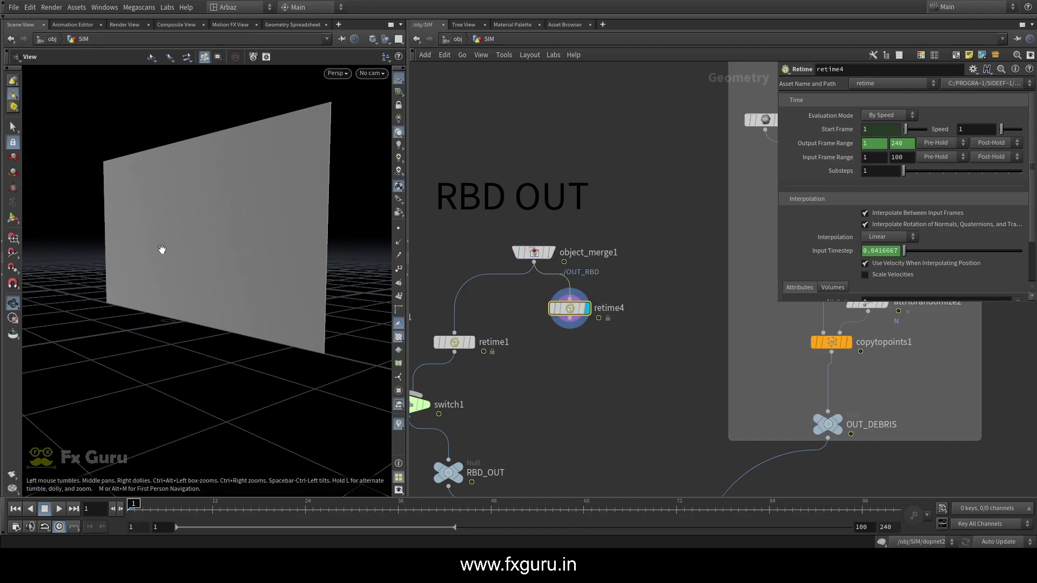
left_click_drag(162, 248, 373, 251)
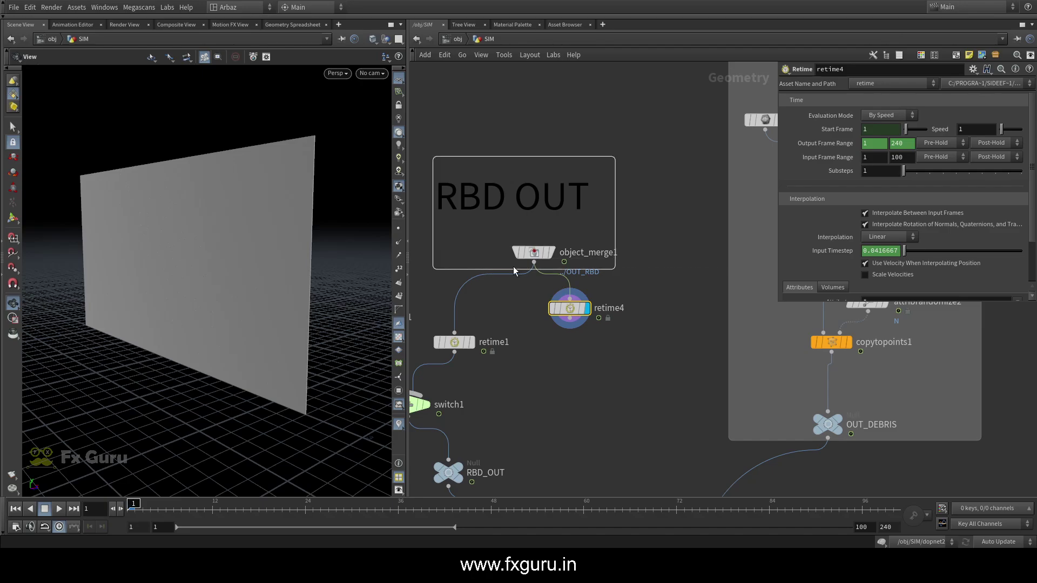
left_click_drag(500, 272, 508, 221)
left_click_drag(728, 267, 526, 264)
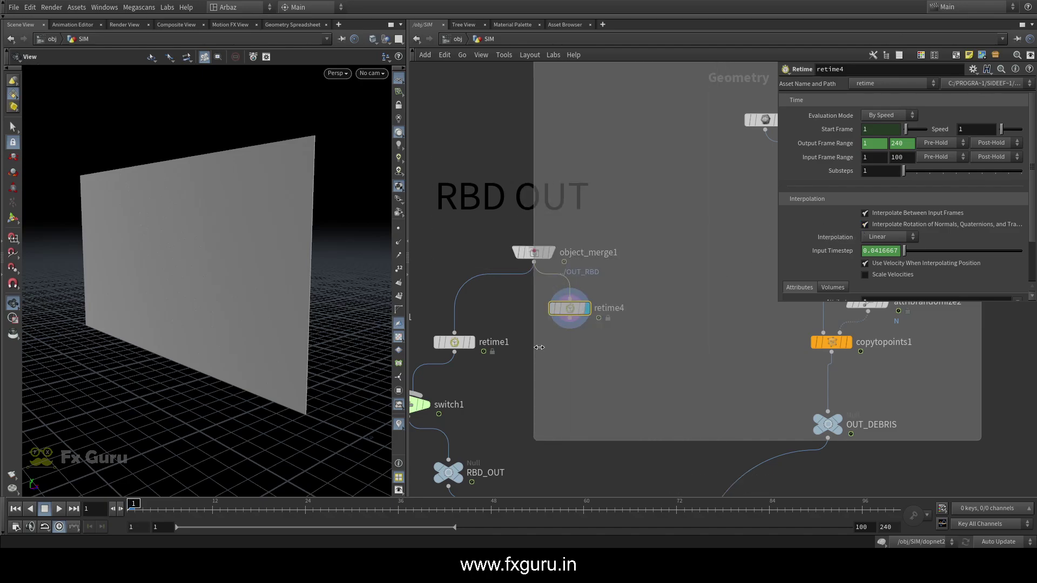
key("ctrl+z")
Check object_merge1's source and set the end of the new Retime node's input frame range to 36
left_click(580, 255)
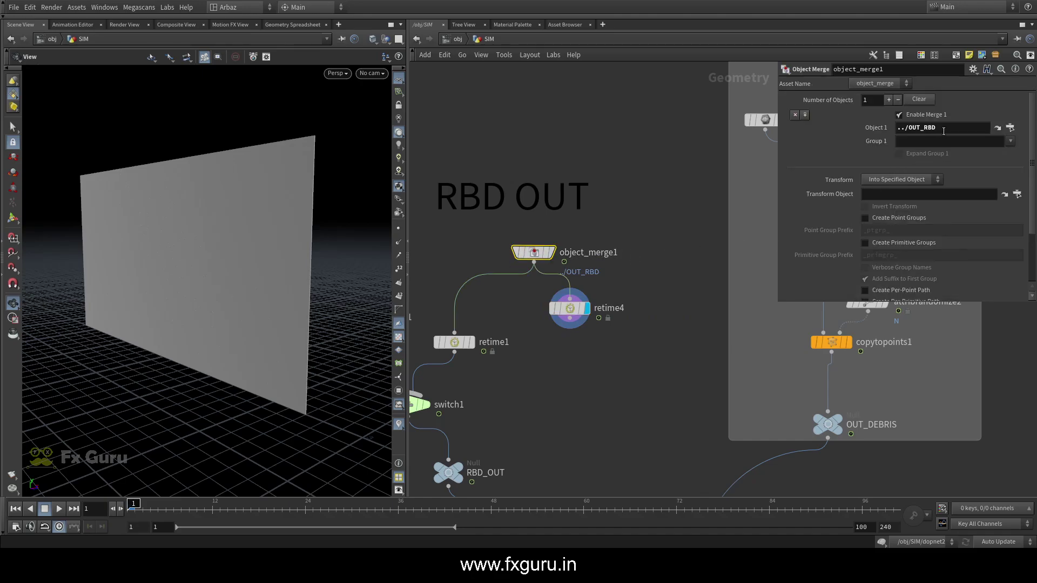
left_click(570, 309)
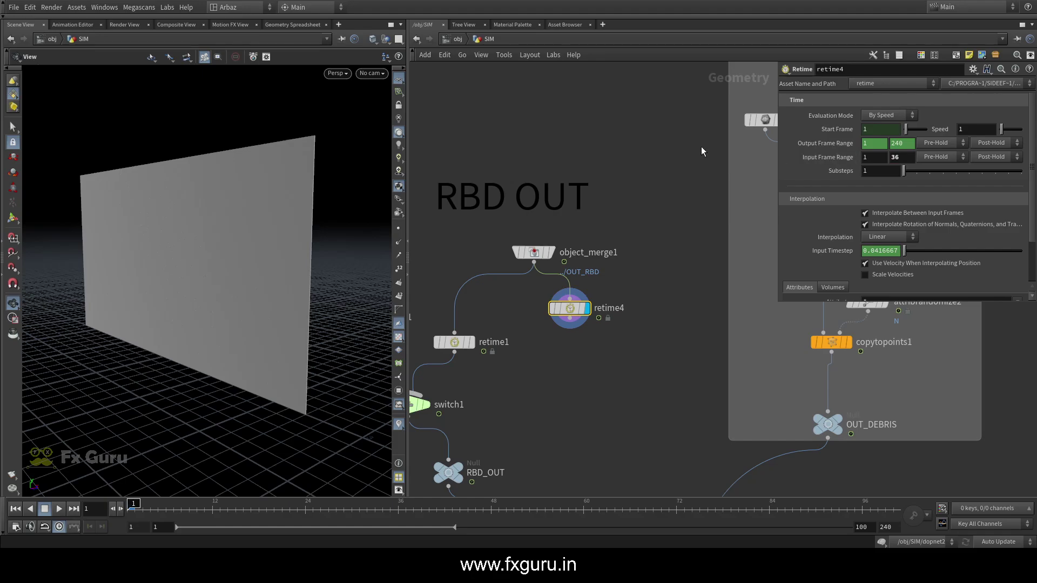
scroll(586, 255, "down", 5)
scroll(585, 278, "up", 4)
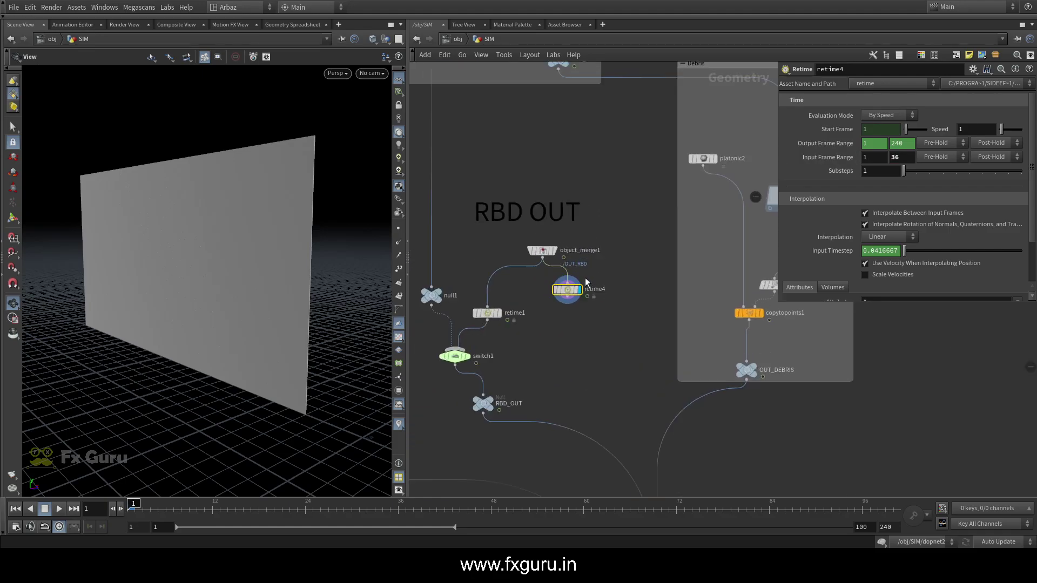
scroll(584, 277, "up", 1)
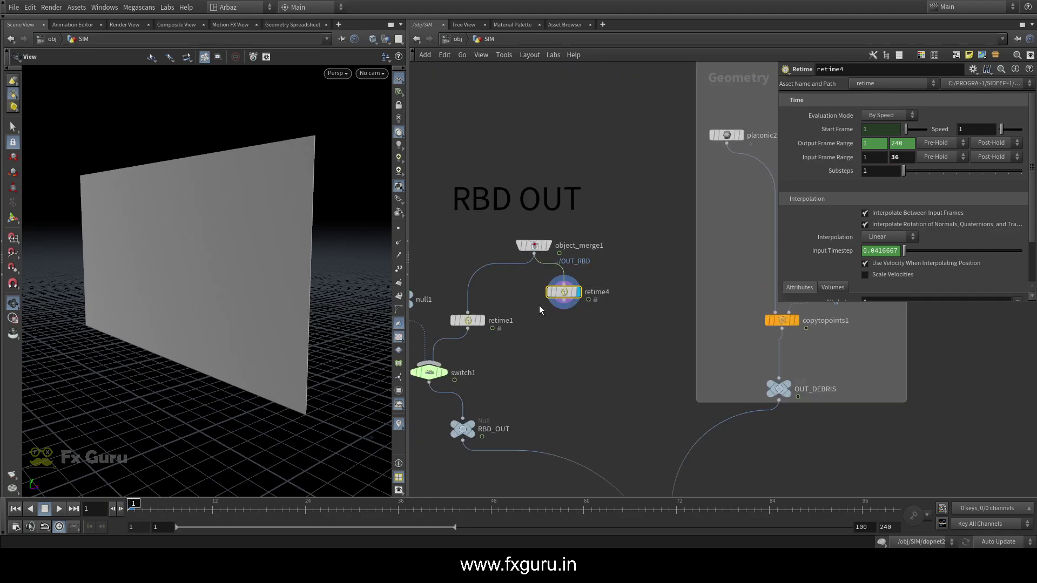
Remove the expression from the end of retime4's output frame range and set it to 100
right_click(913, 143)
left_click(813, 125)
right_click(900, 144)
left_click(918, 275)
double_click(895, 143)
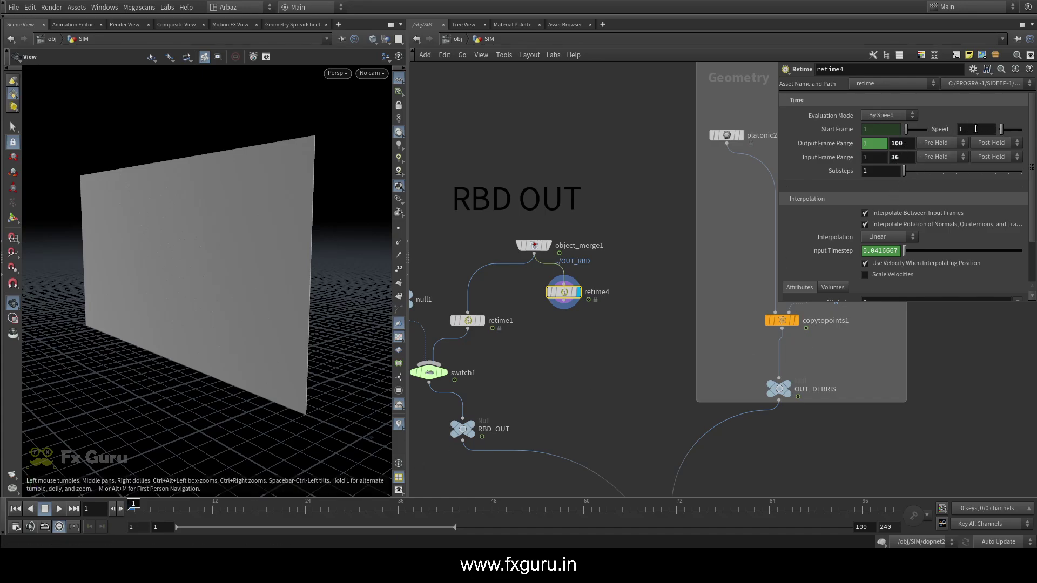
Keyframe retime4's Speed at frames 1, 15 and 24
left_click(975, 129, "alt")
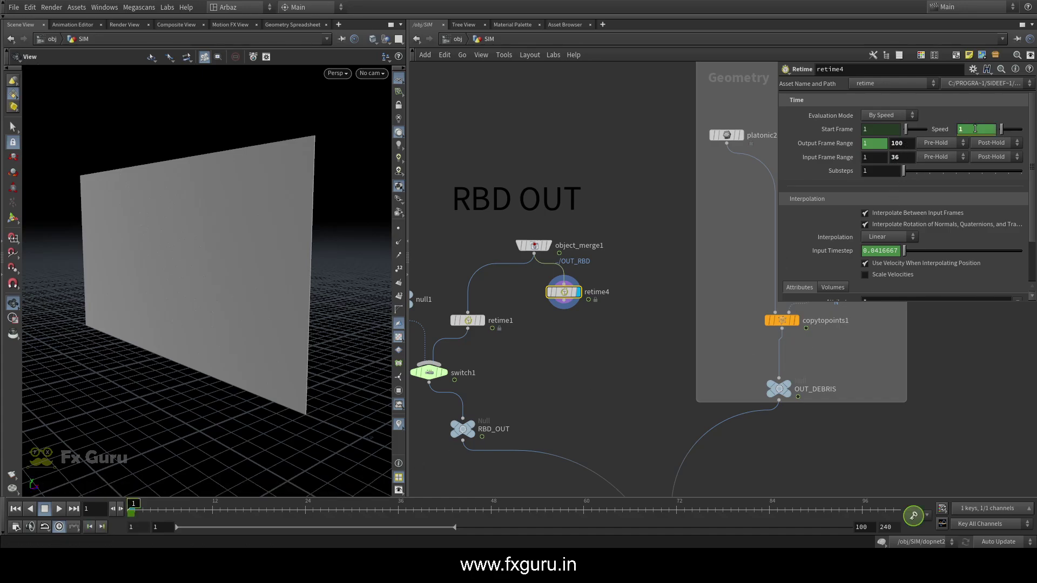
left_click(147, 504)
left_click_drag(199, 504, 247, 510)
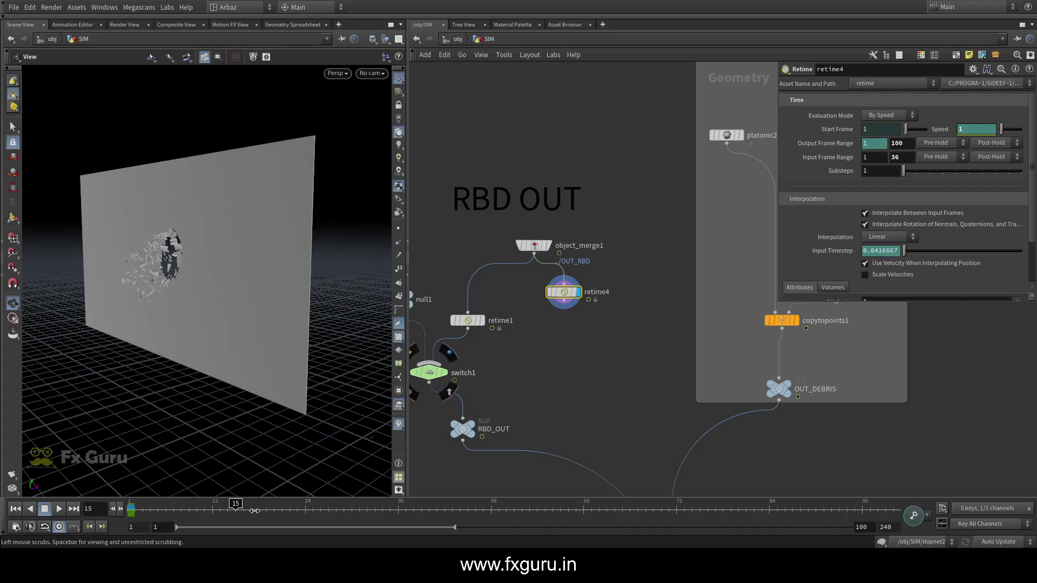
left_click(969, 128, "alt")
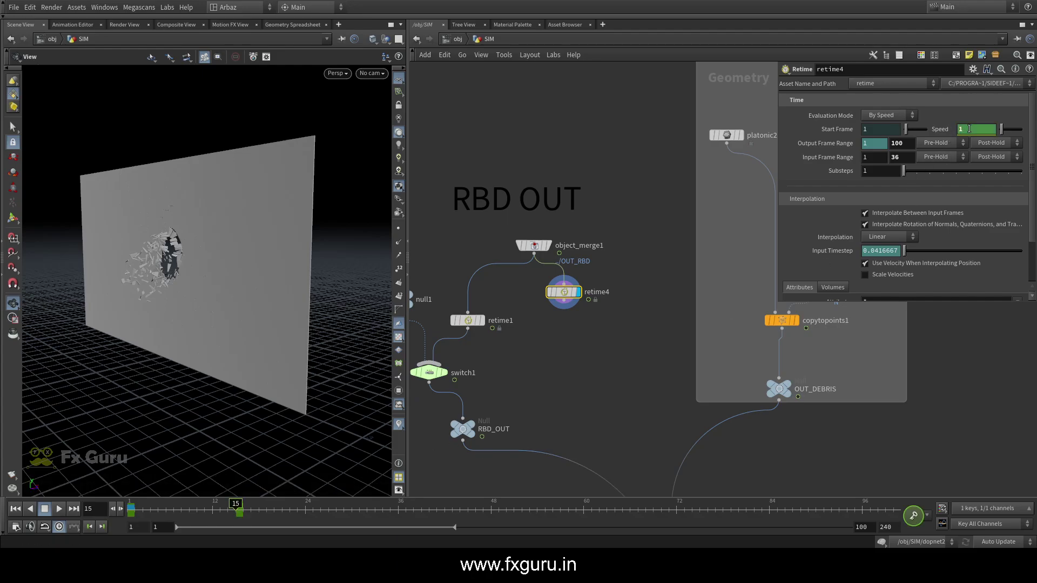
left_click(308, 507)
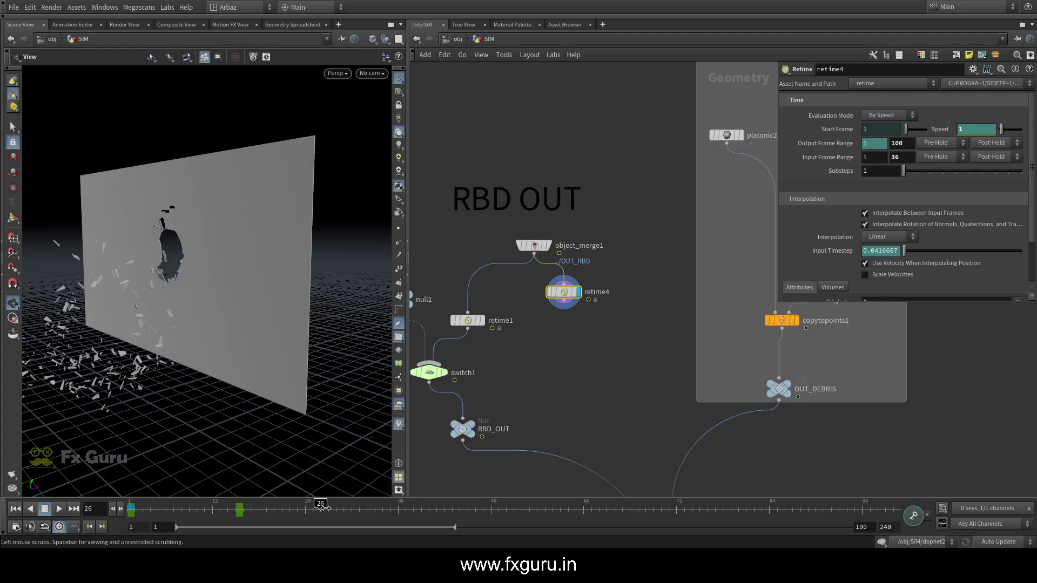
mouse_move(289, 507)
left_mouse_down()
mouse_move(246, 510)
mouse_move(305, 509)
left_mouse_up()
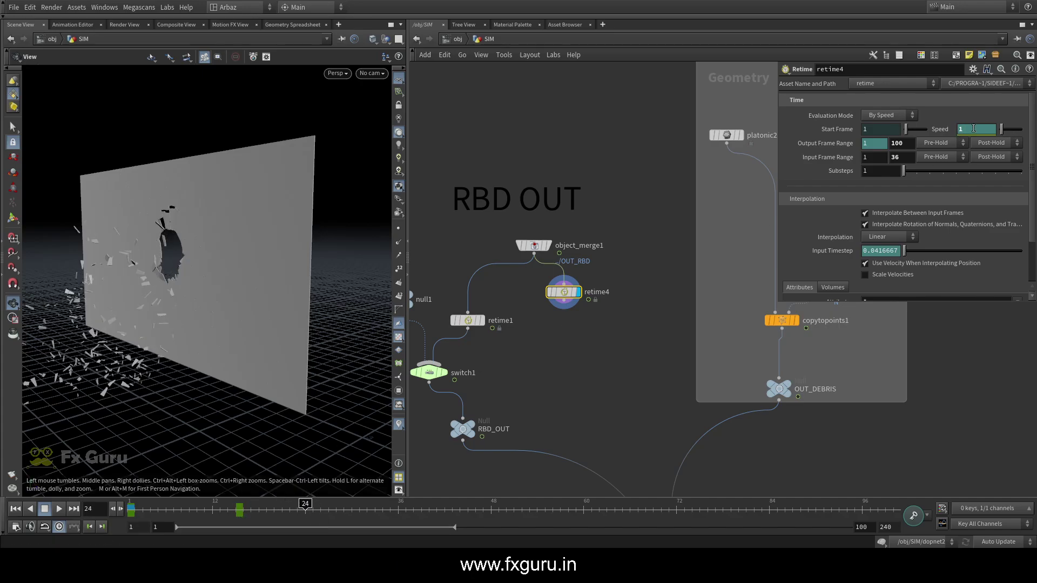
left_click(929, 127, "alt")
Play the retimed glass breakage from frame 1 and examine the flying shards from several angles
left_click(128, 514)
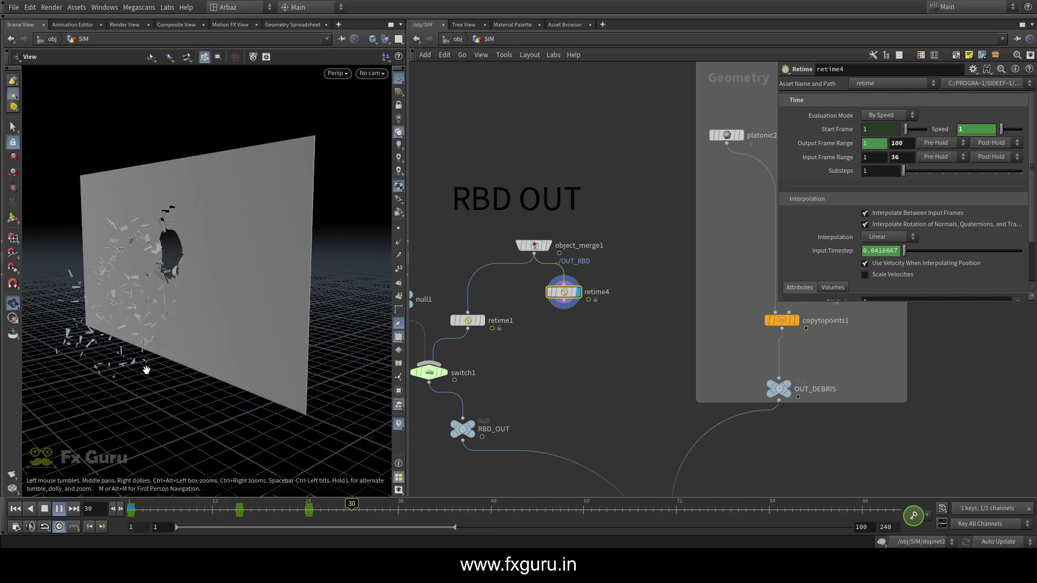
left_click_drag(146, 365, 196, 248)
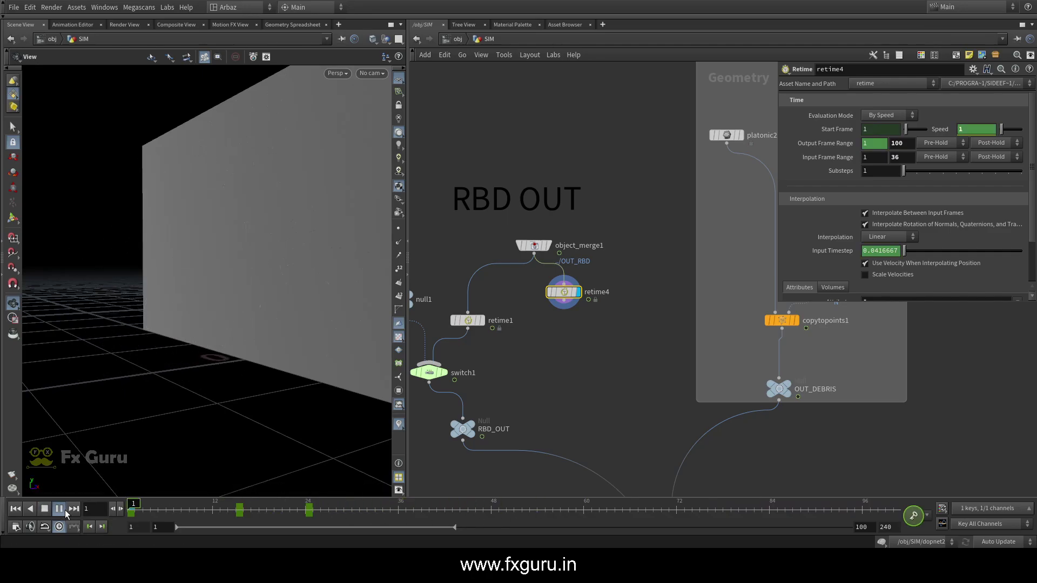
left_click(214, 511)
left_click_drag(192, 186, 187, 215)
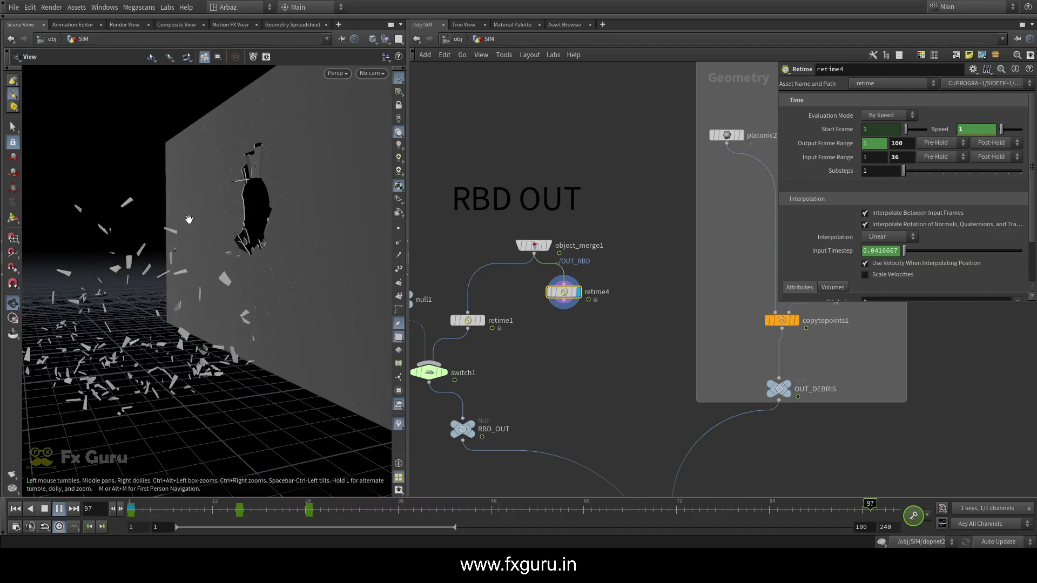
Move retime4's last speed keyframe to frame 22, replay the breakage and rewind to frame 1
left_click_drag(244, 507, 243, 507)
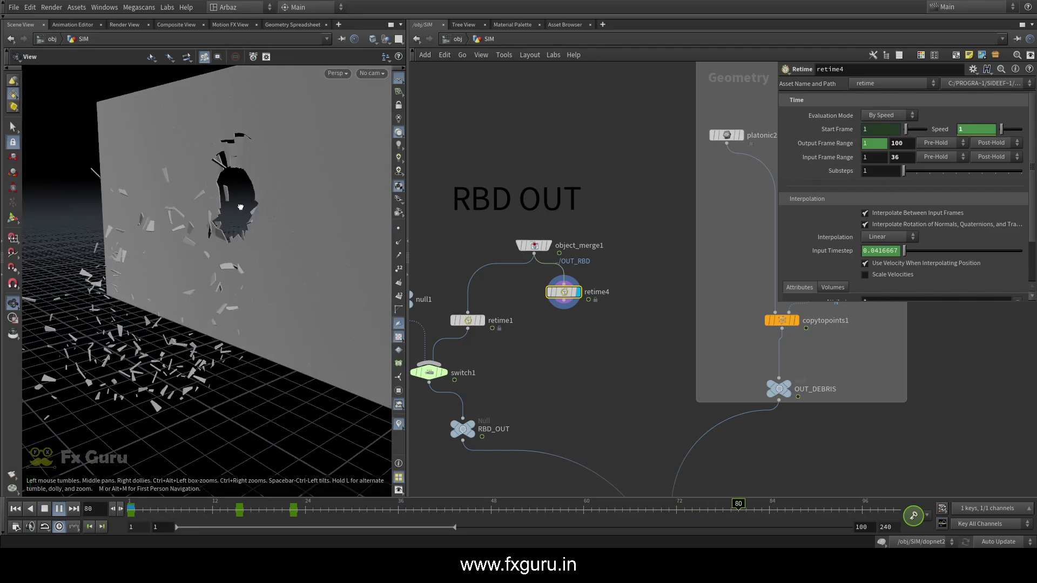
left_click_drag(239, 205, 206, 195)
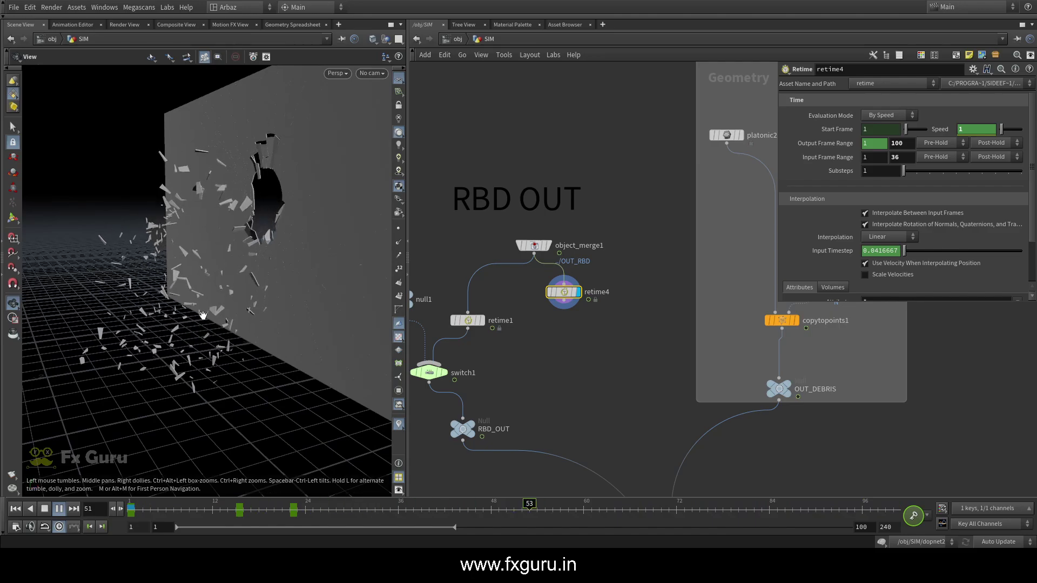
key("ctrl+Up")
Select switch1 in the RBD OUT section and review its selected input and input operators
scroll(541, 374, "down", 3)
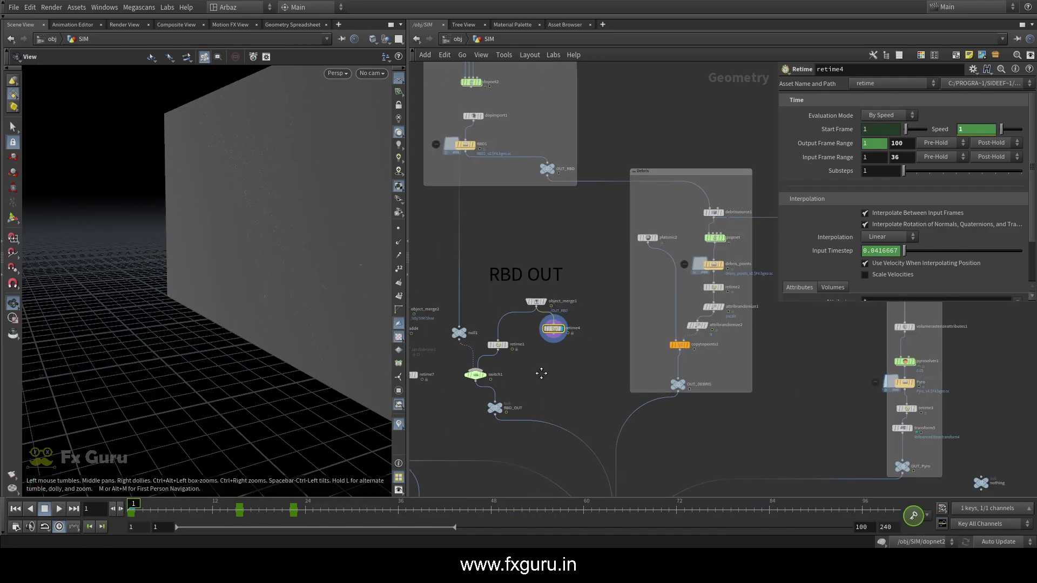
middle_click_drag(541, 372, 663, 277)
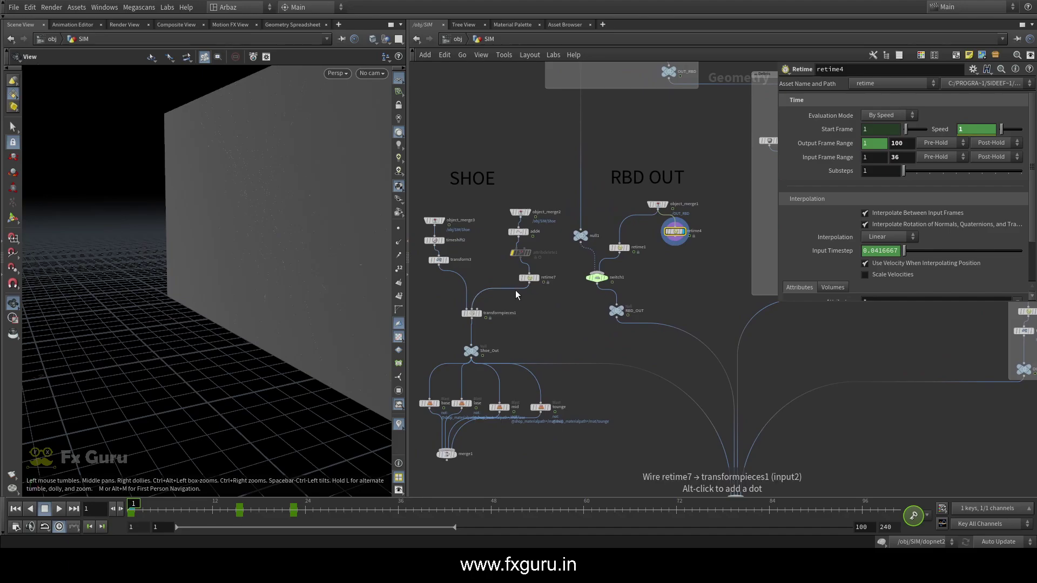
scroll(627, 281, "up", 5)
middle_click_drag(605, 244, 612, 290)
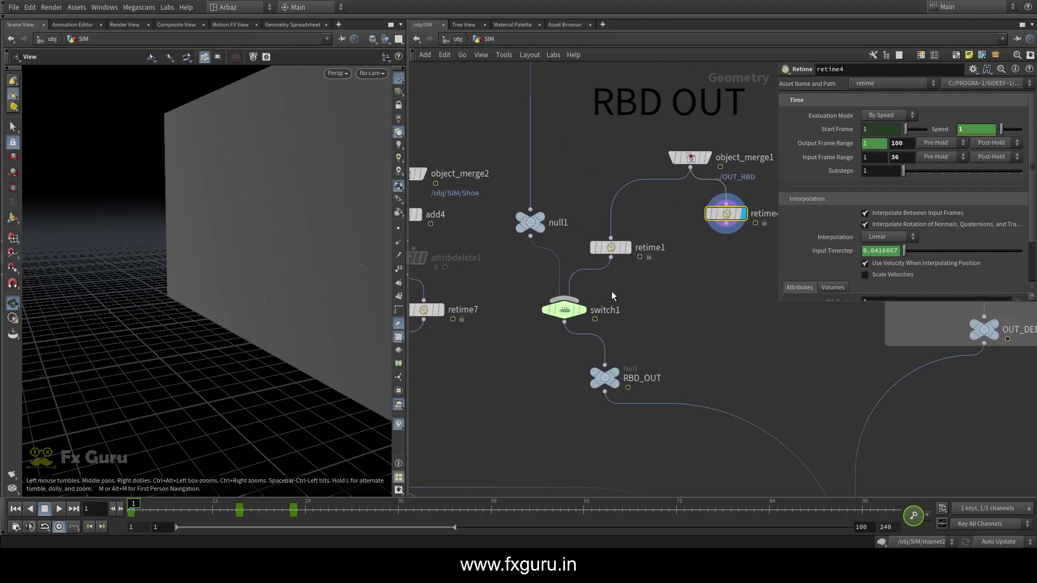
middle_click_drag(533, 324, 593, 303)
left_click(558, 283)
scroll(624, 266, "down", 5)
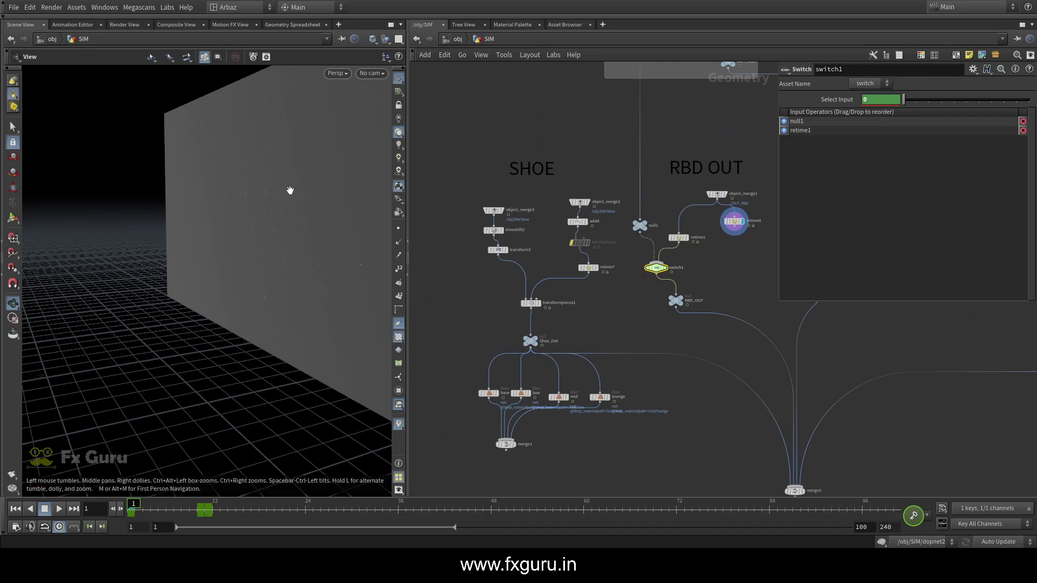
Display null1 and switch1 in turn to compare the glass pane each one outputs
left_click_drag(290, 190, 210, 213)
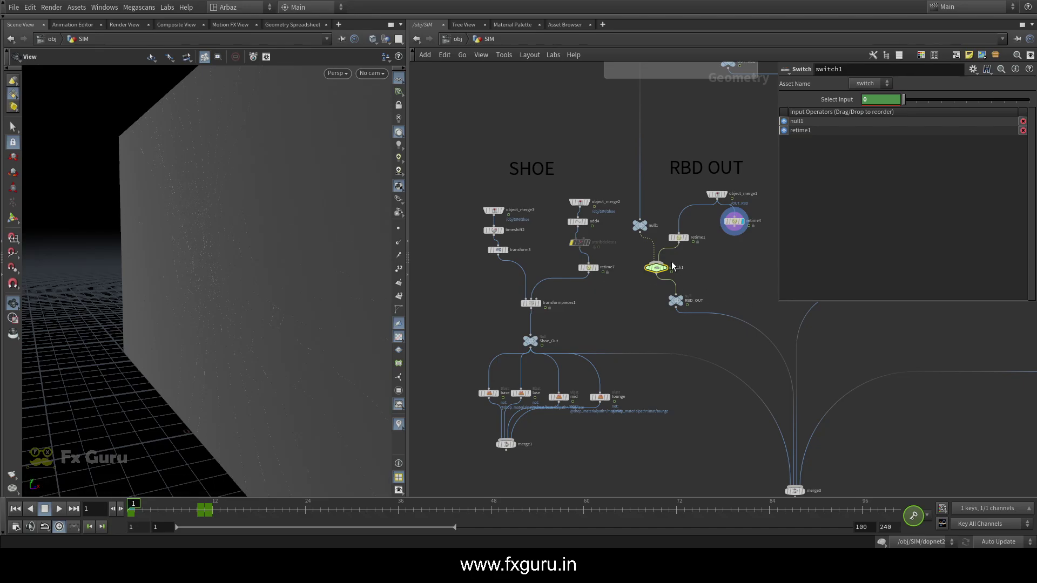
scroll(673, 266, "up", 3)
left_click(626, 211)
left_click_drag(146, 210, 359, 240)
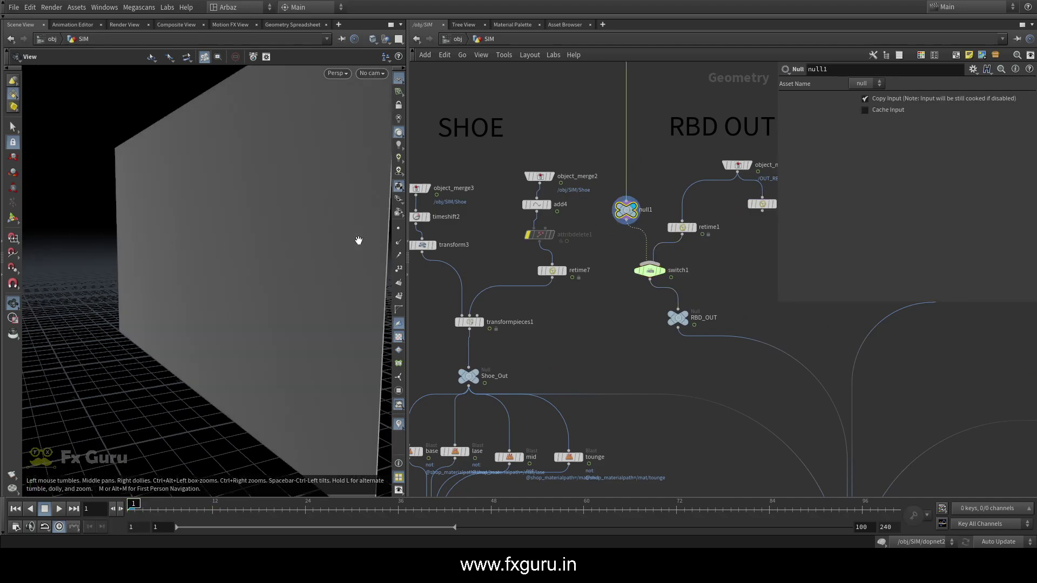
left_click(650, 271)
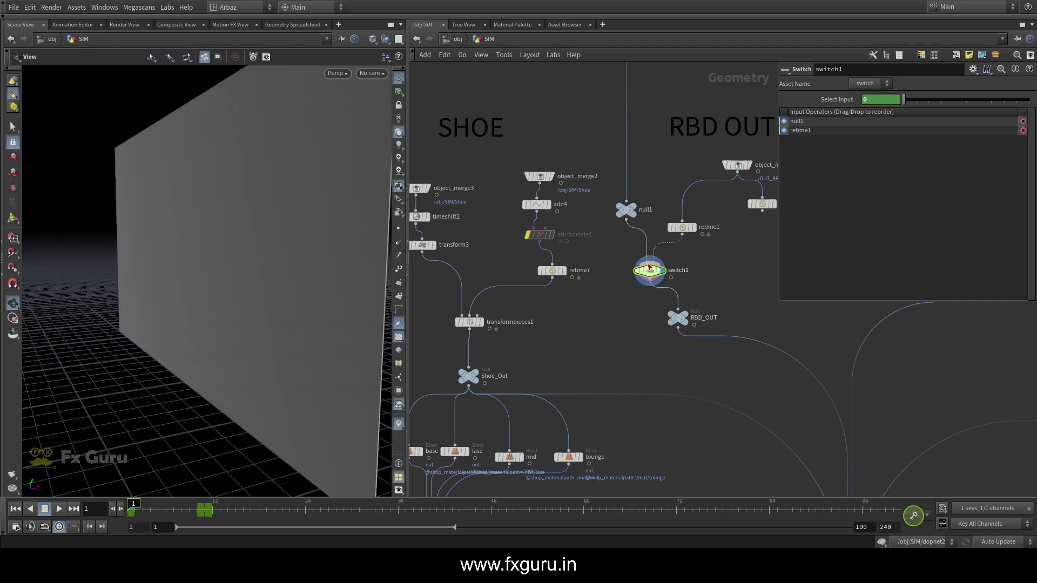
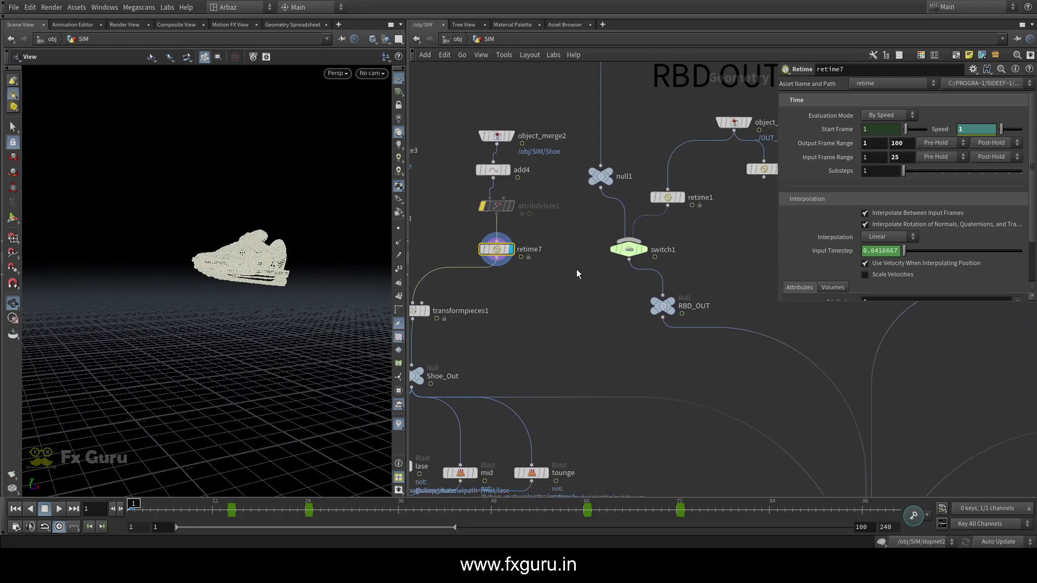
Play the shoe points' animation from retime7 and rewind to frame 1
left_click(59, 509)
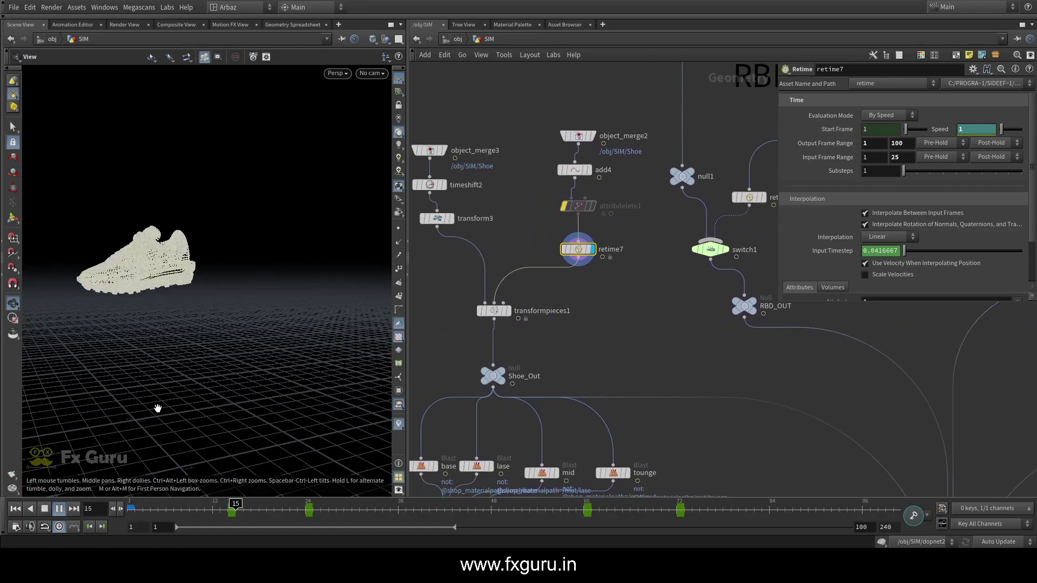
middle_click_drag(155, 394, 300, 388)
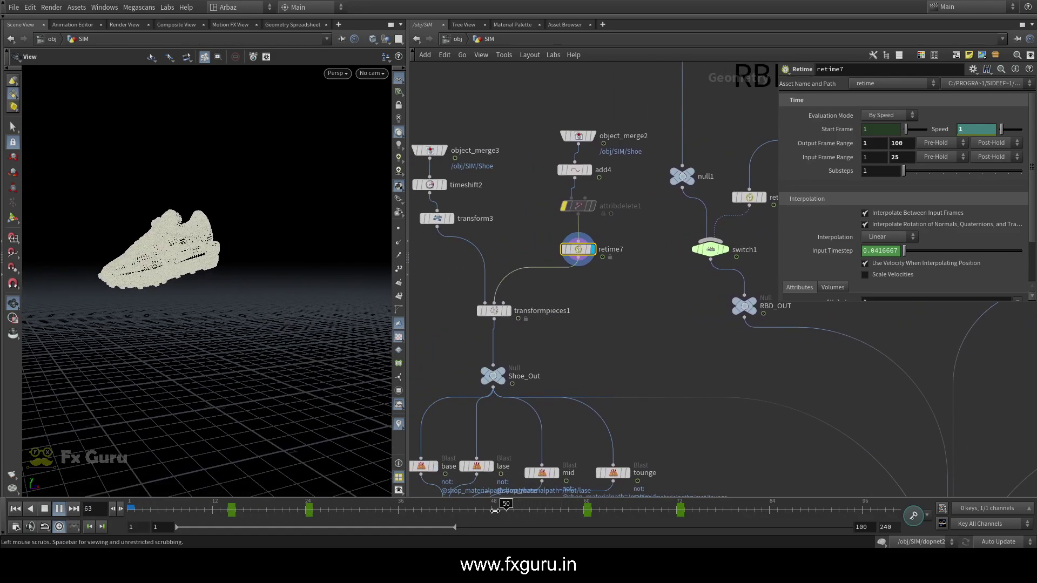
key("ctrl+Up")
middle_click_drag(601, 318, 637, 315)
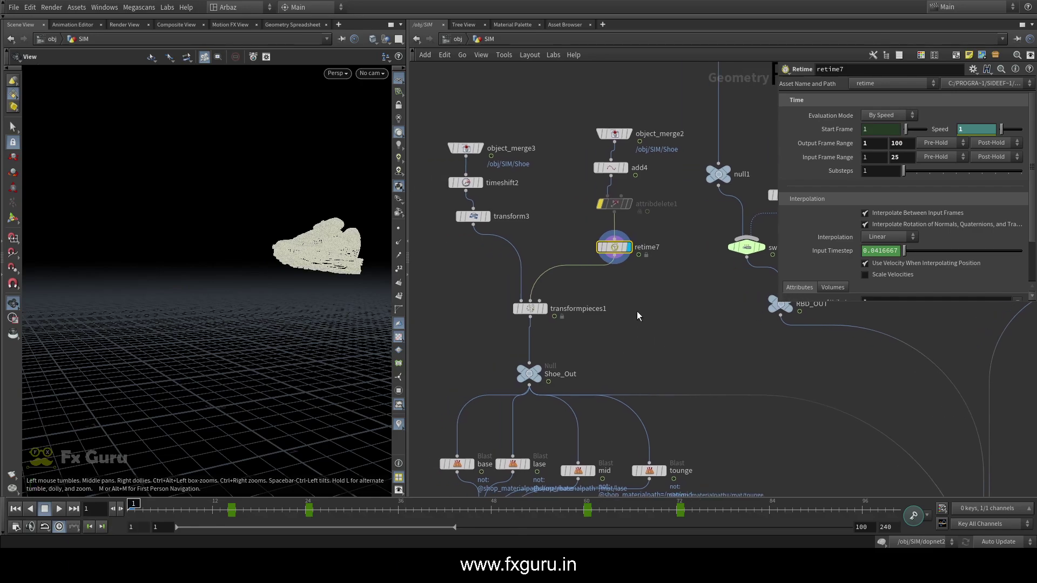
Display transformpieces1, object_merge3 and timeshift2 in turn to review how the shoe geometry is prepared
left_click(543, 309)
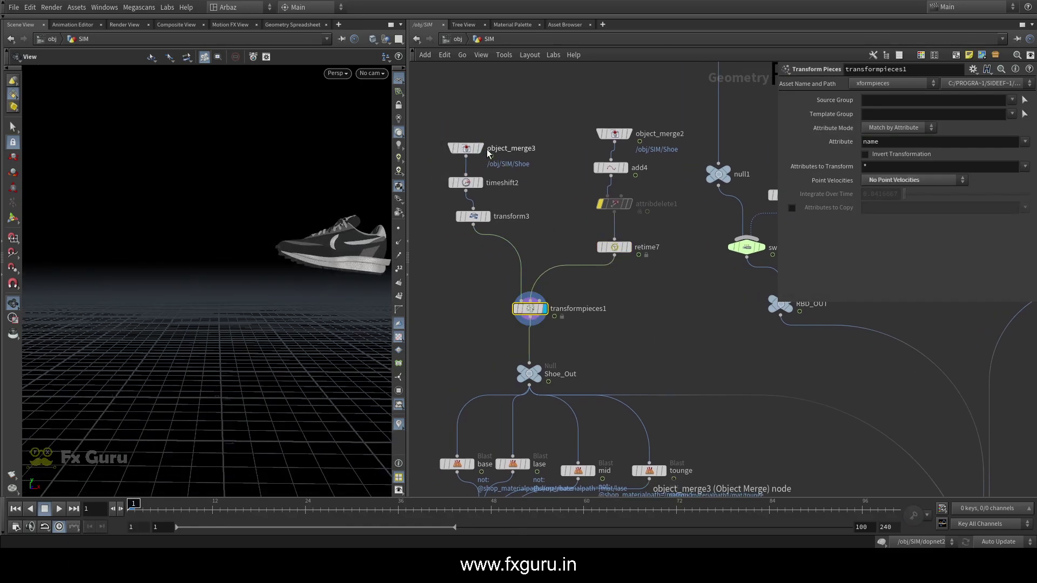
left_click(483, 148)
middle_click_drag(287, 194, 183, 210)
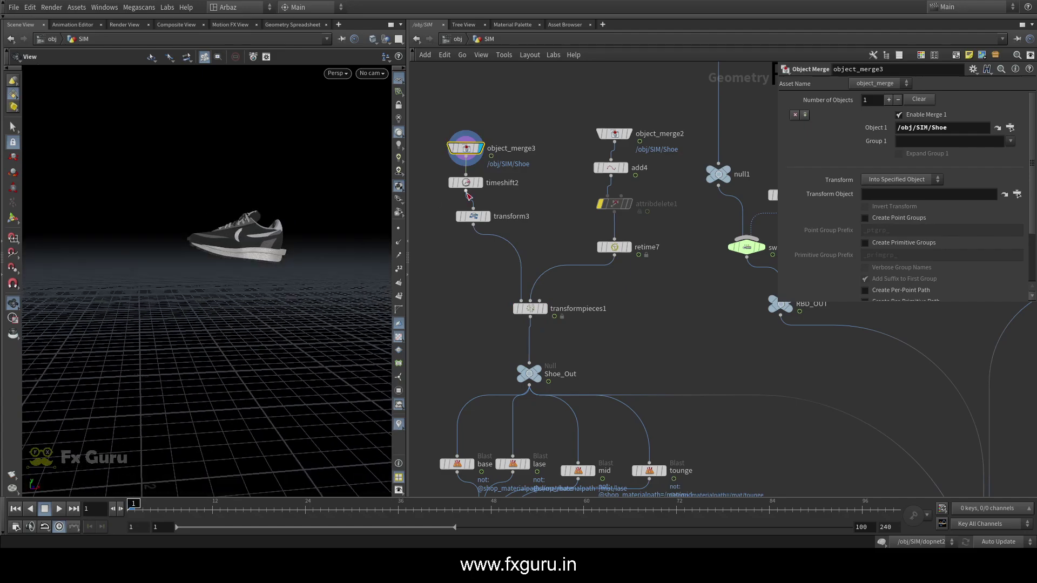
left_click(467, 182)
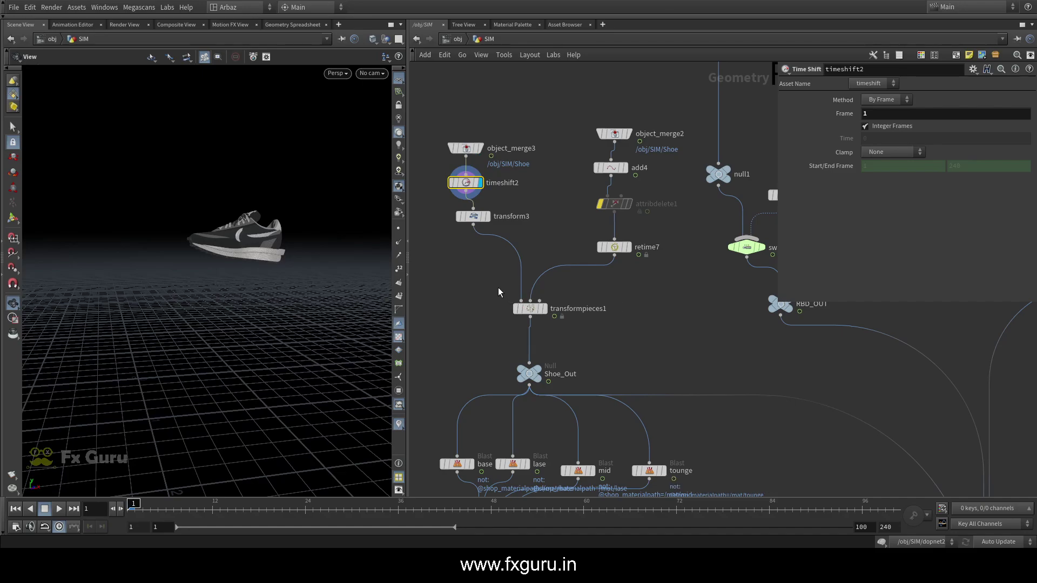
Bypass transform3, display transformpieces1 to view the shoe without that transform, and re-enable transform3 to review its translation values
left_click(458, 216)
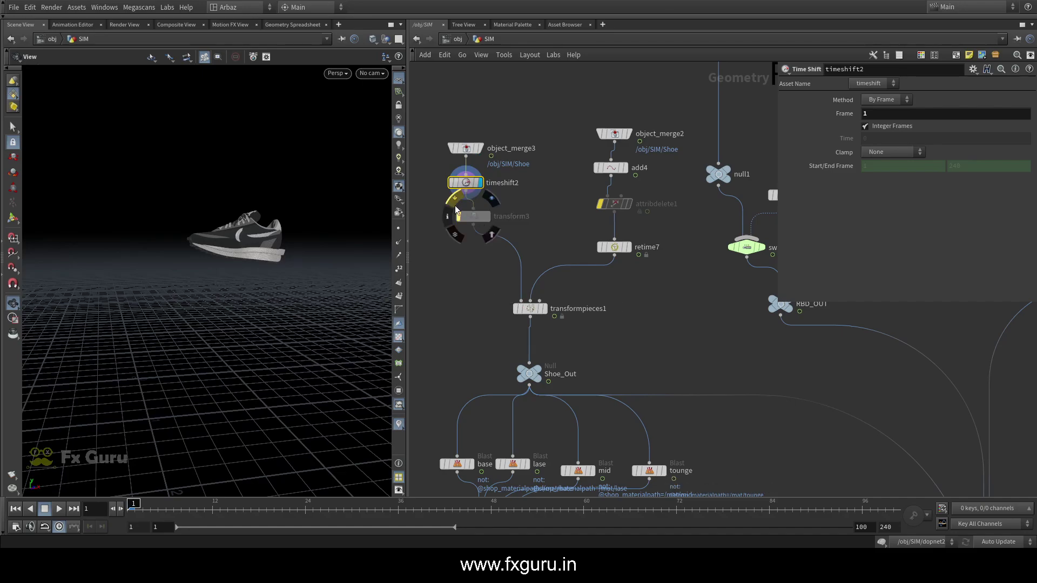
left_click(546, 309)
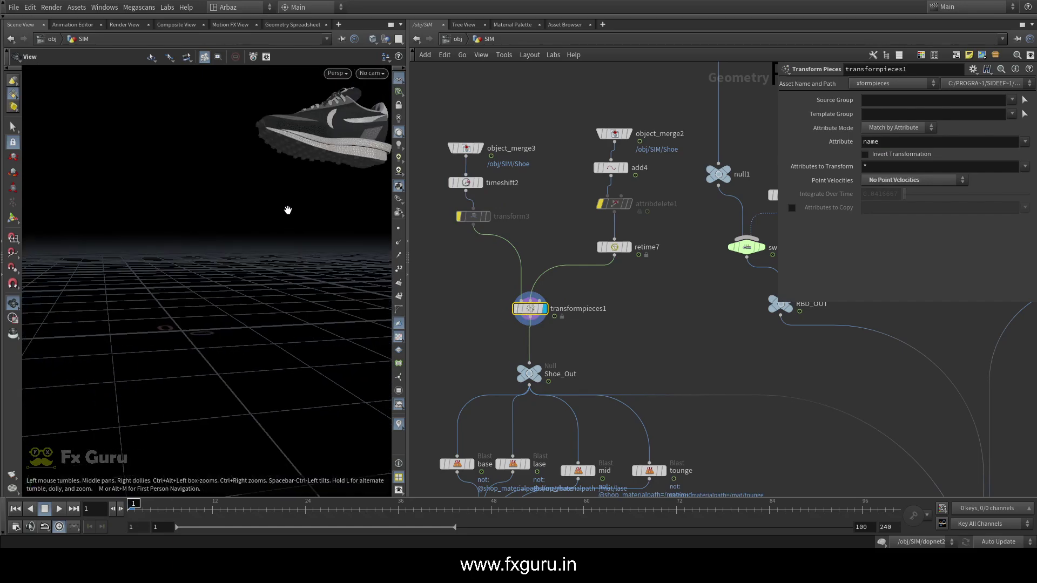
middle_click_drag(287, 213, 291, 232)
left_click_drag(157, 435, 56, 495)
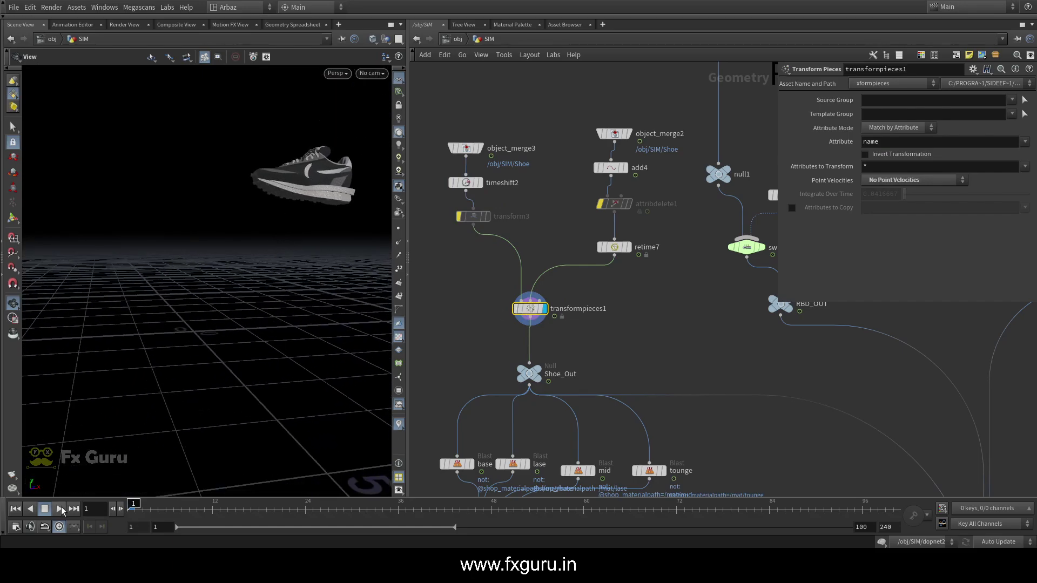
left_click(458, 216)
left_click(473, 216)
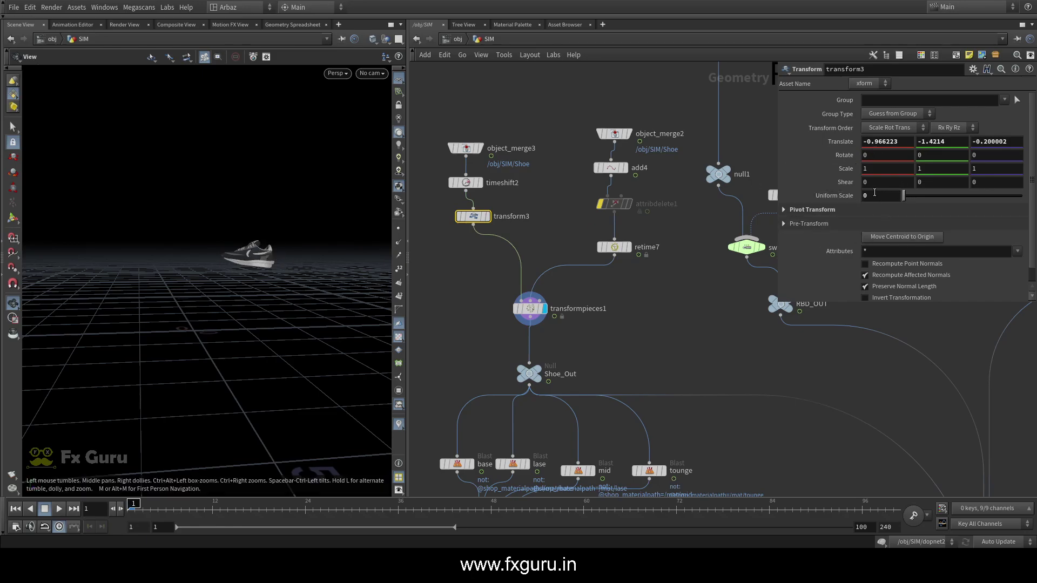
Play the shoe animation from transformpieces1 and return to frame 1
left_click(530, 309)
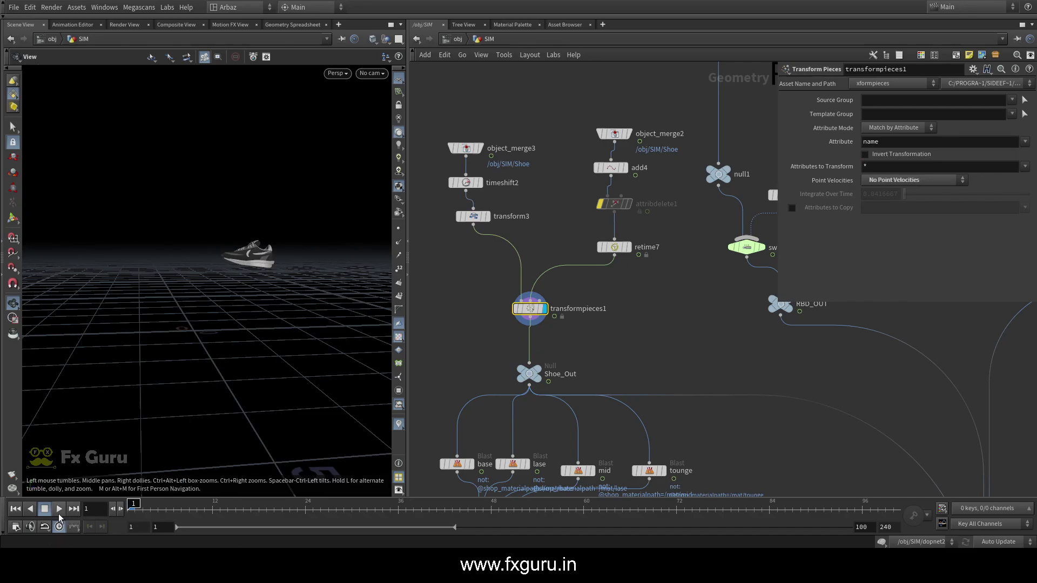
left_click(58, 512)
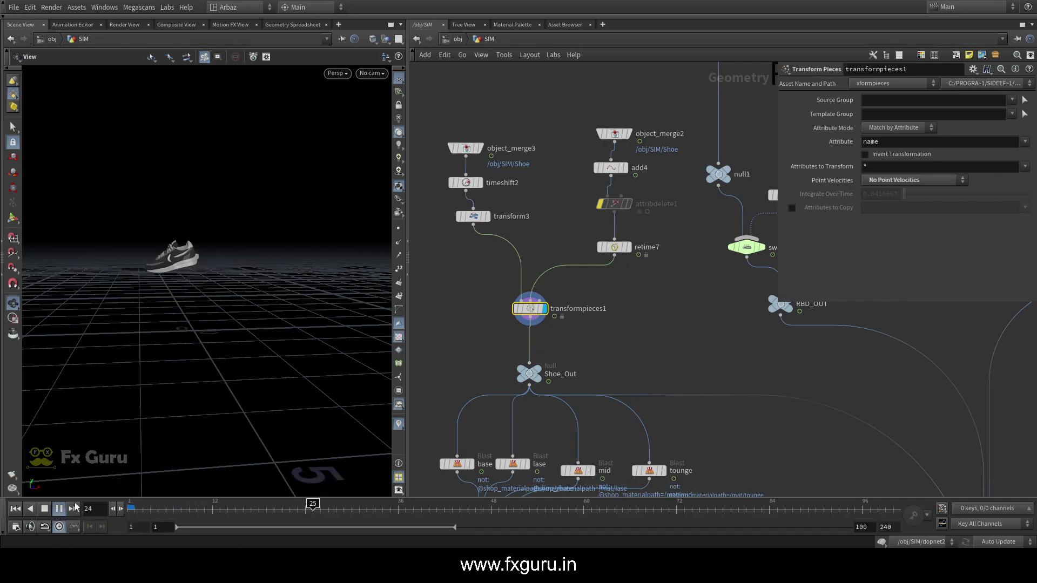
left_click(44, 508)
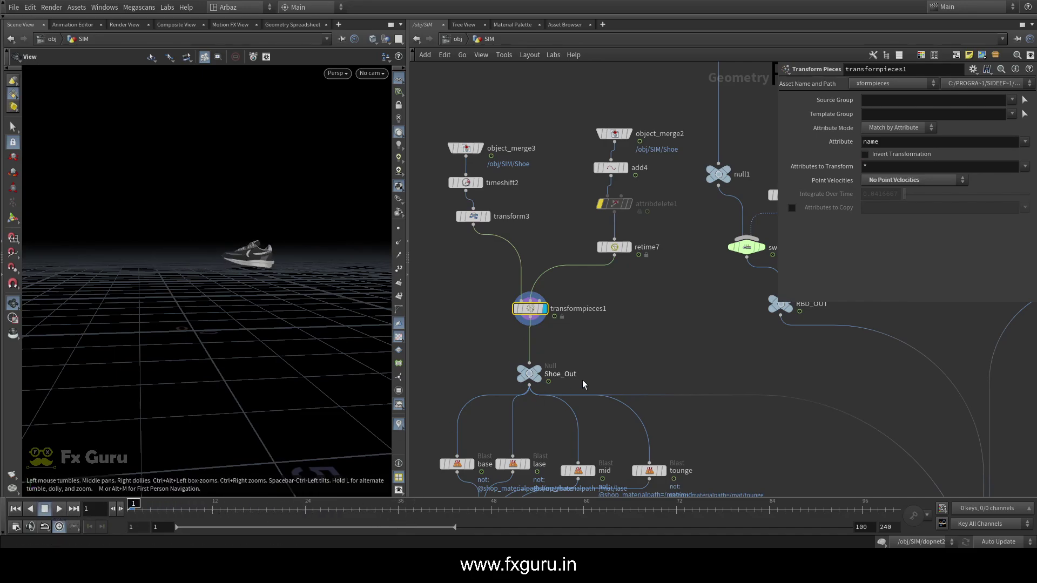
Display Shoe_Out, the base, lase, mid and tounge blast nodes, and merge1 in turn to review how the shoe is split and recombined
middle_click_drag(582, 383, 591, 307)
left_click(528, 301)
middle_click_drag(528, 300, 534, 233)
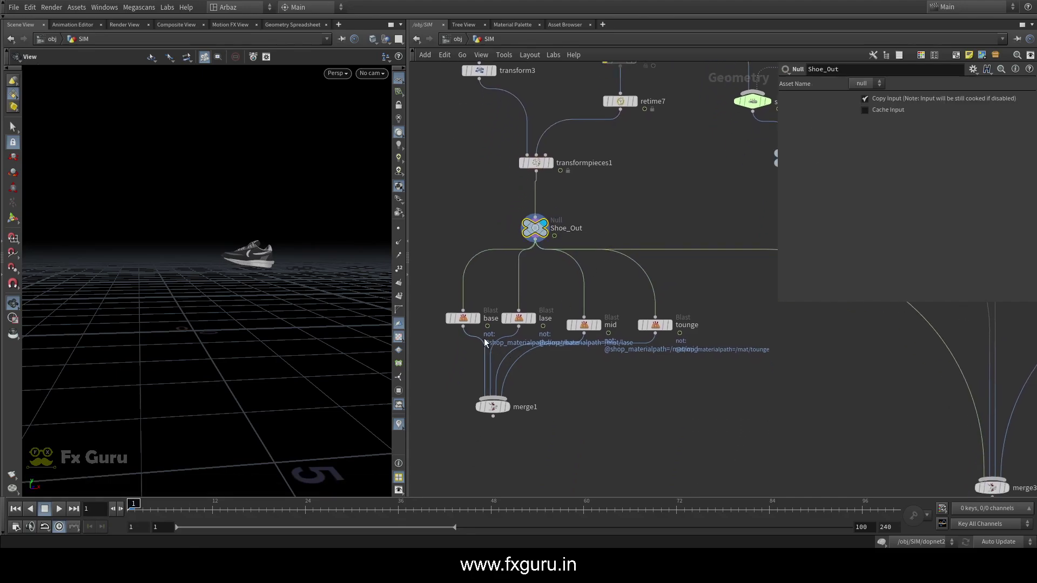
left_click(463, 318)
left_click(450, 318)
left_click_drag(231, 248, 327, 278)
left_click(521, 319)
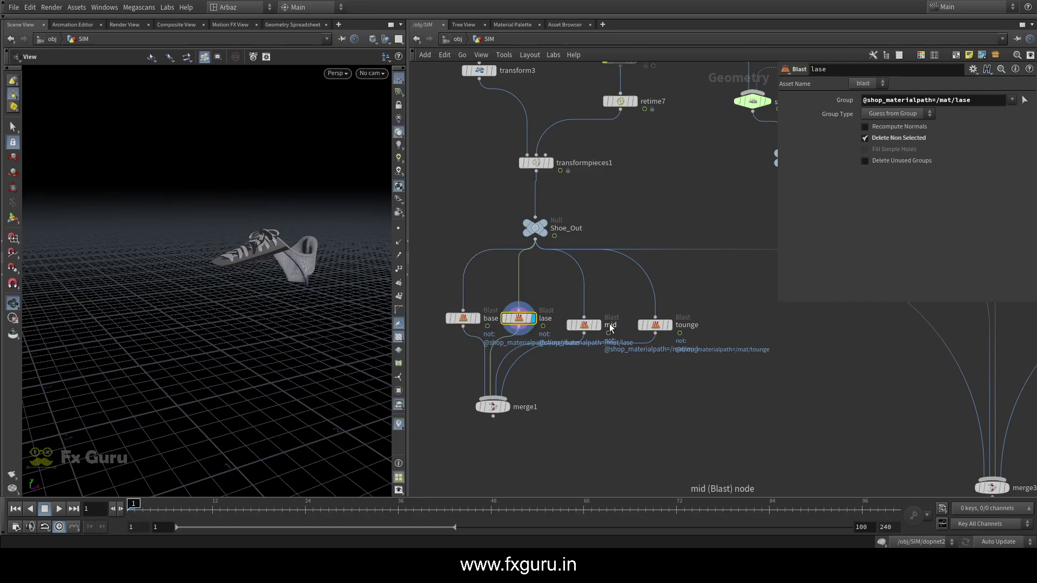
left_click(584, 324)
left_click(655, 325)
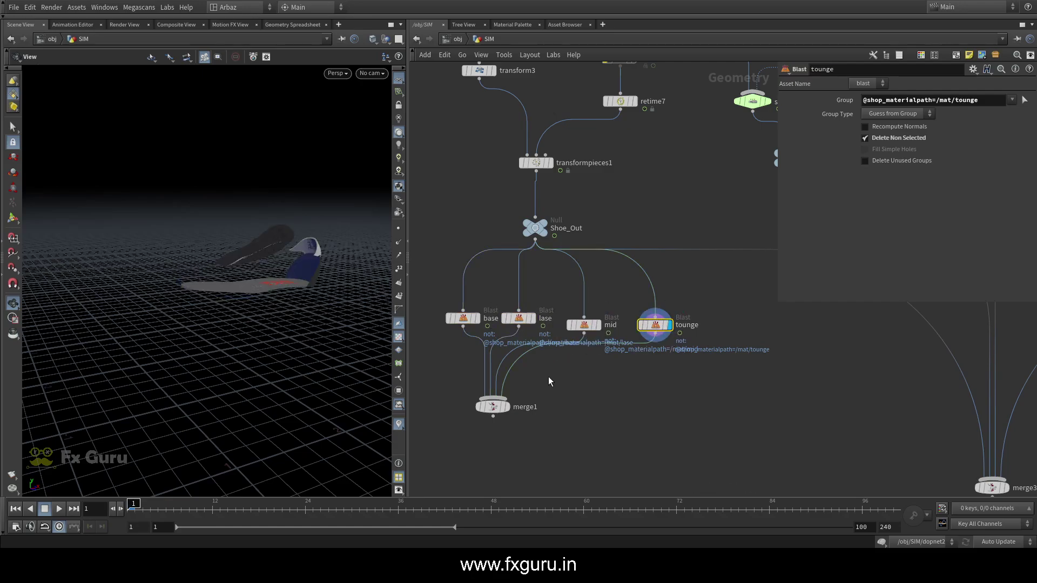
left_click(503, 406)
Move merge1 lower beneath the four shoe blast nodes
middle_click_drag(593, 407, 516, 381)
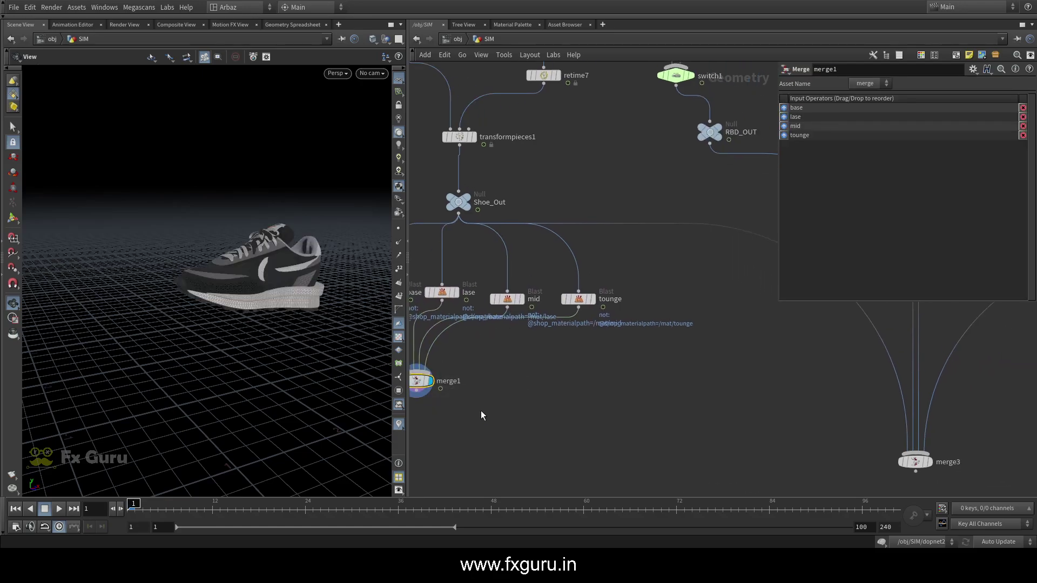
middle_click_drag(481, 411, 515, 407)
left_click_drag(456, 378, 501, 418)
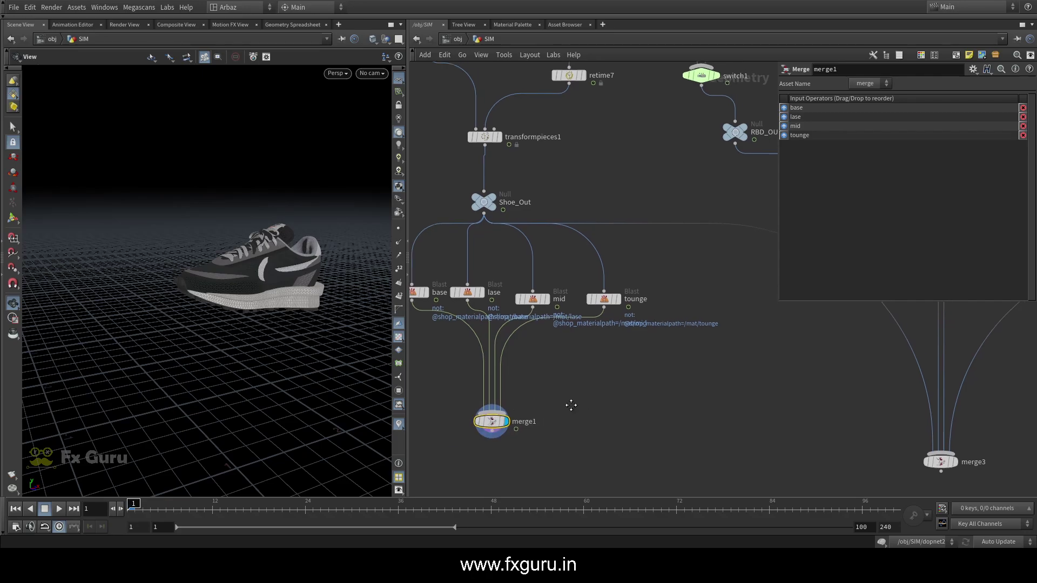
Select material1 under the shoe's file1 node and review its four material assignments
scroll(527, 412, "down", 5)
scroll(621, 178, "up", 5)
left_click(572, 242)
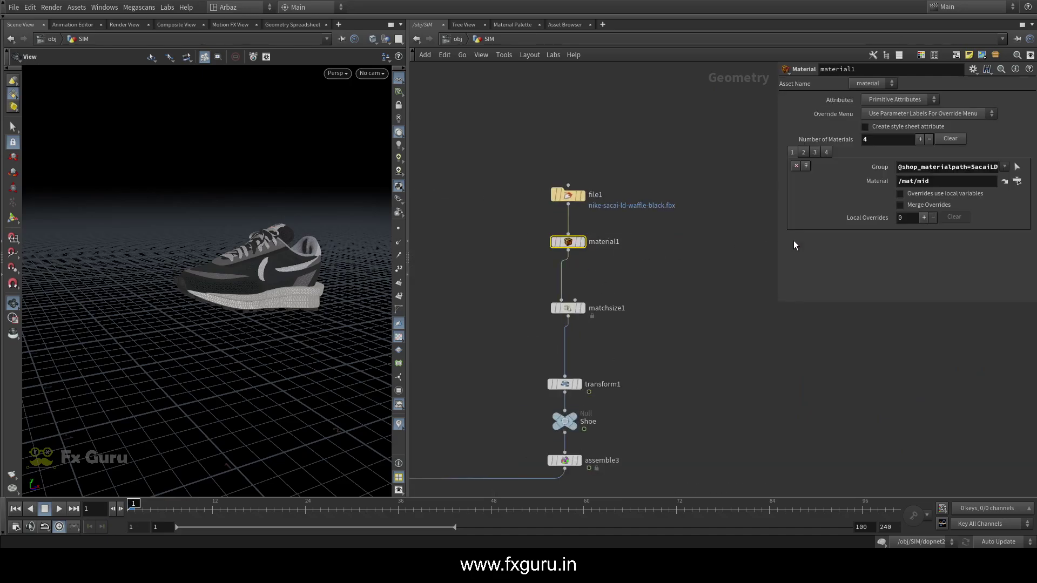
scroll(667, 286, "down", 6)
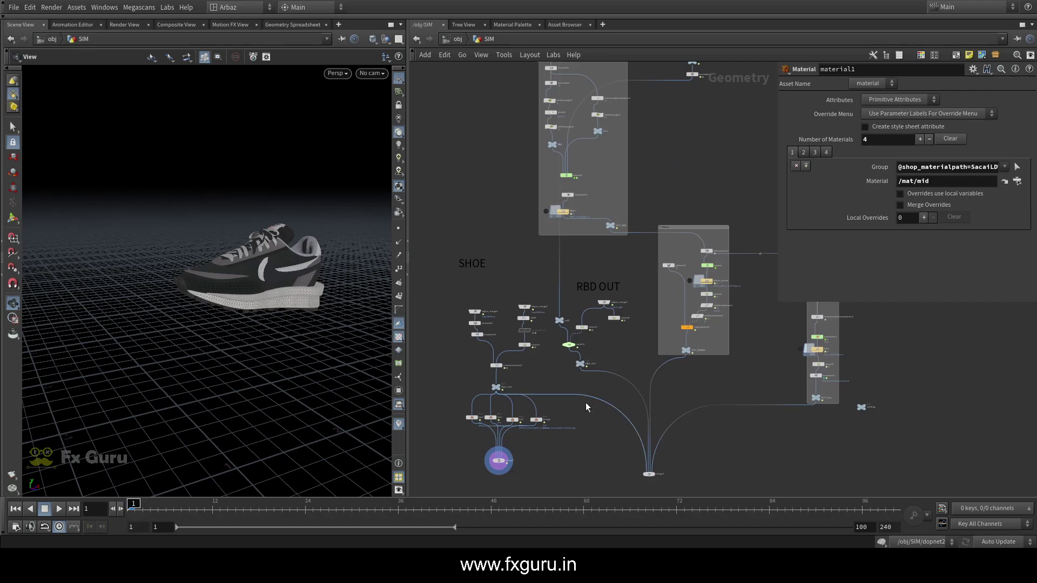
Reposition merge1 slightly farther down below the base, lase, mid and tounge nodes
scroll(583, 372, "down", 2)
scroll(517, 361, "up", 2)
left_click(532, 363)
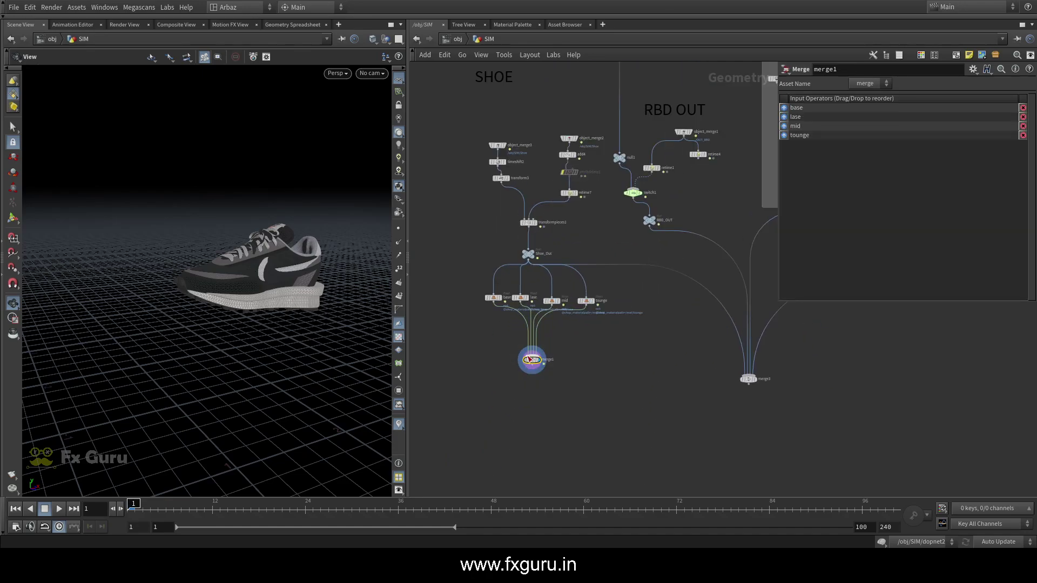
scroll(535, 364, "up", 3)
left_click_drag(535, 364, 515, 393)
scroll(688, 364, "down", 4)
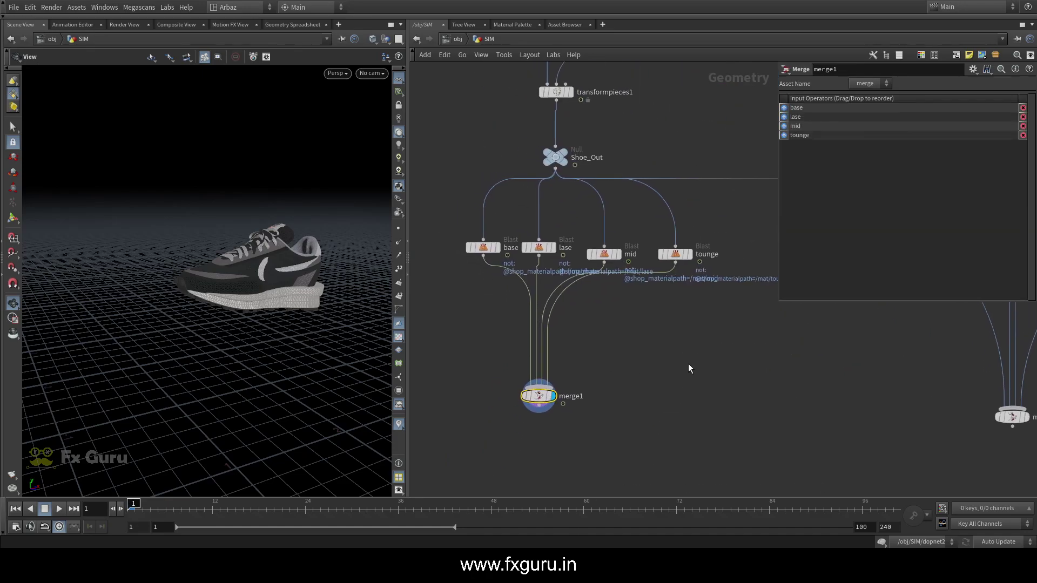
Display OUT_RBD next to the Debris network box and scrub to frame 22 to view the shattered glass
middle_click_drag(597, 396, 528, 405)
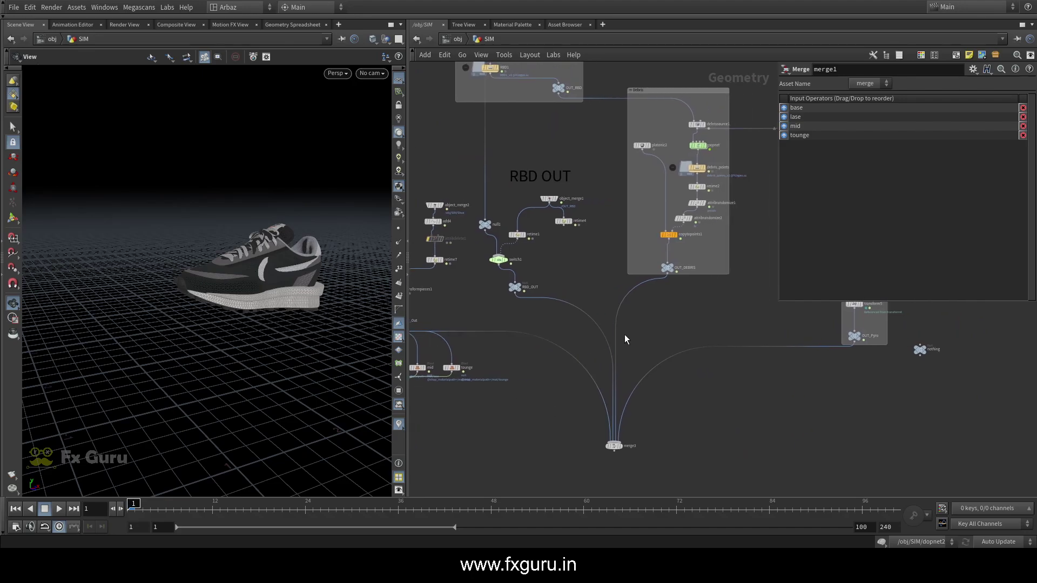
middle_click_drag(521, 319, 528, 249)
scroll(597, 263, "down", 2)
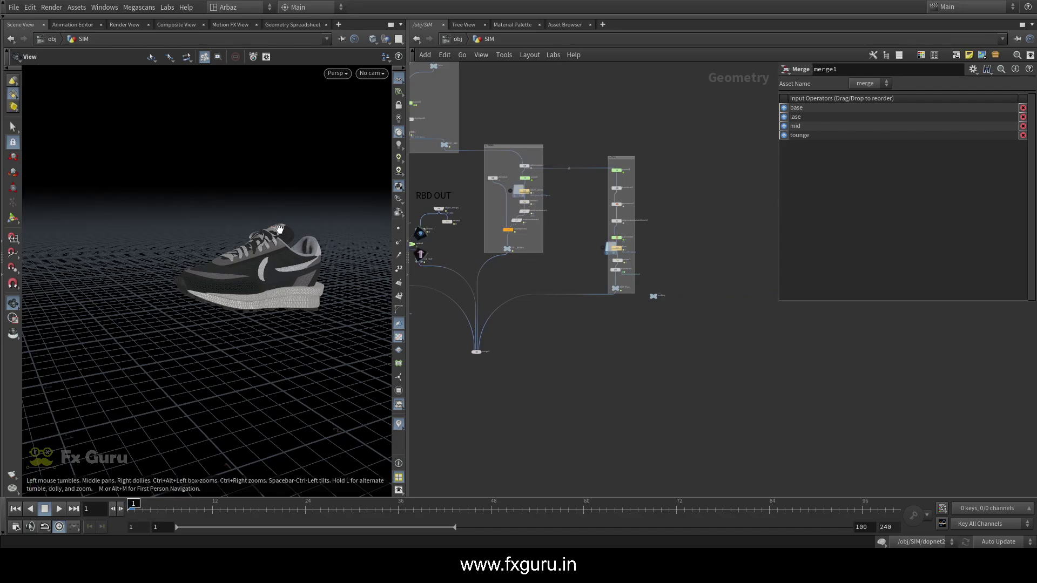
scroll(280, 227, "down", 3)
scroll(501, 163, "up", 5)
scroll(572, 172, "up", 2)
middle_click_drag(440, 111, 600, 188)
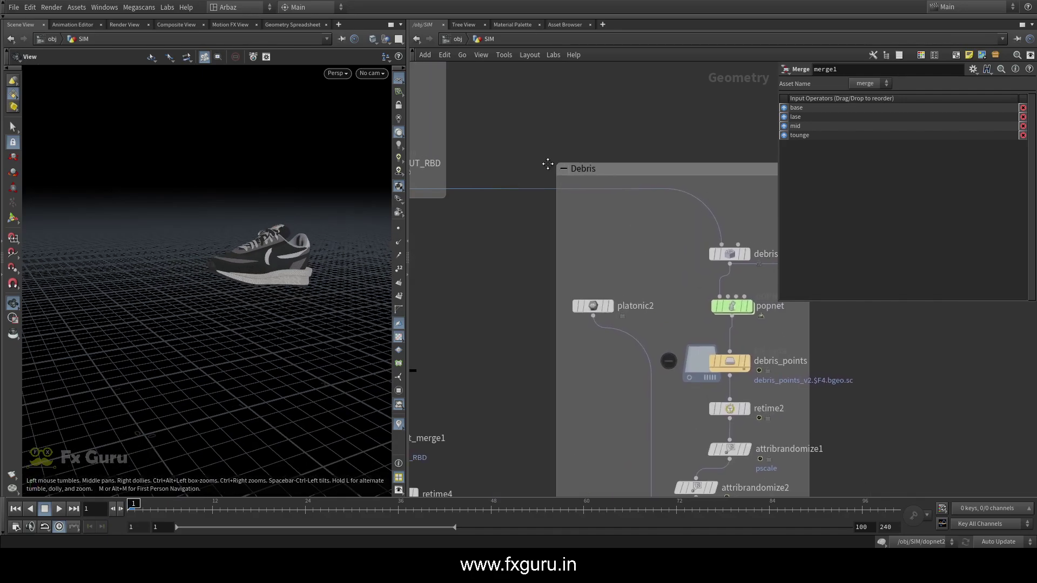
middle_click_drag(549, 164, 647, 136)
left_click(492, 130)
left_click(488, 135)
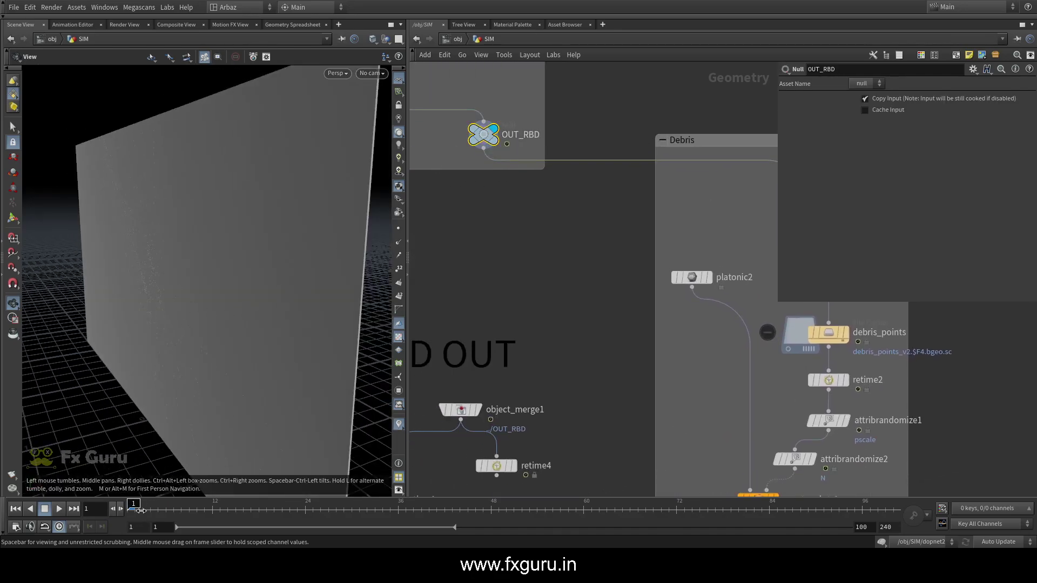
key("Up")
left_click_drag(160, 365, 211, 206)
mouse_move(283, 508)
left_mouse_down()
mouse_move(138, 508)
mouse_move(290, 508)
left_mouse_up()
Display debrissource1 in the Debris network box and scrub the timeline to examine the emitted source points
scroll(167, 269, "down", 3)
scroll(168, 269, "down", 1)
scroll(593, 286, "down", 3)
middle_click_drag(599, 288, 479, 253)
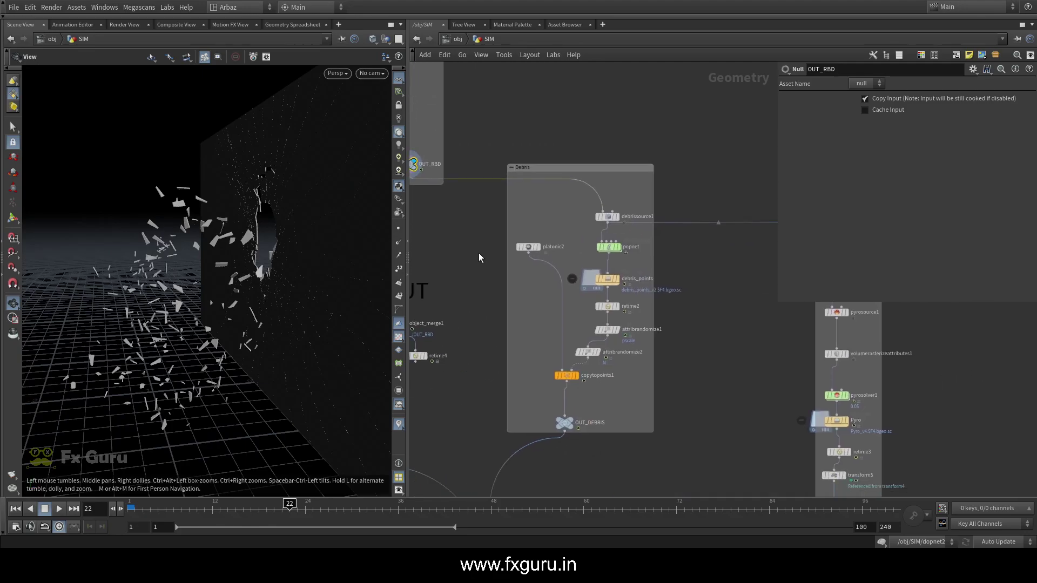
scroll(598, 231, "up", 4)
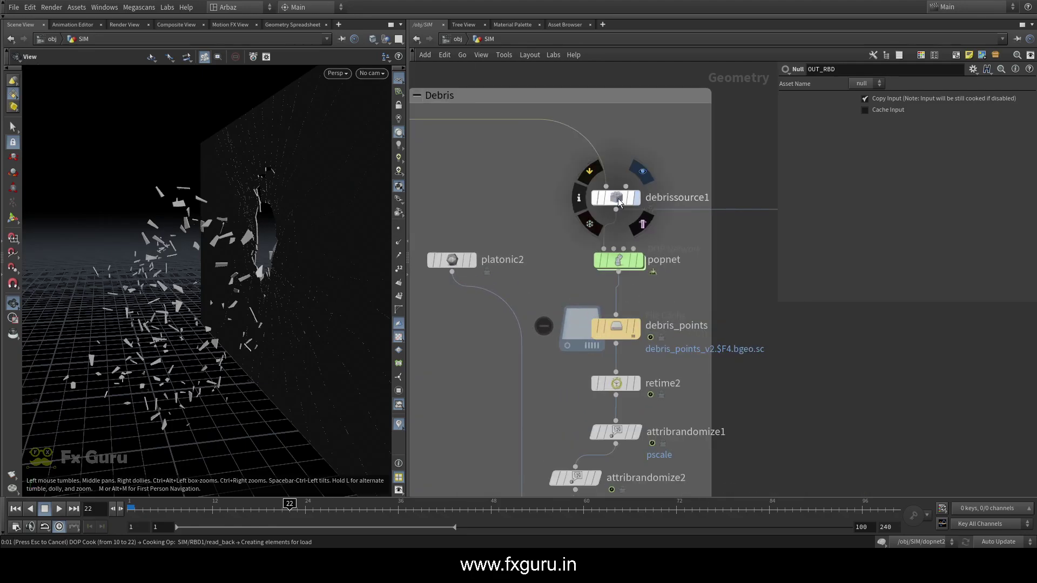
left_click(621, 200)
left_click_drag(290, 508, 224, 506)
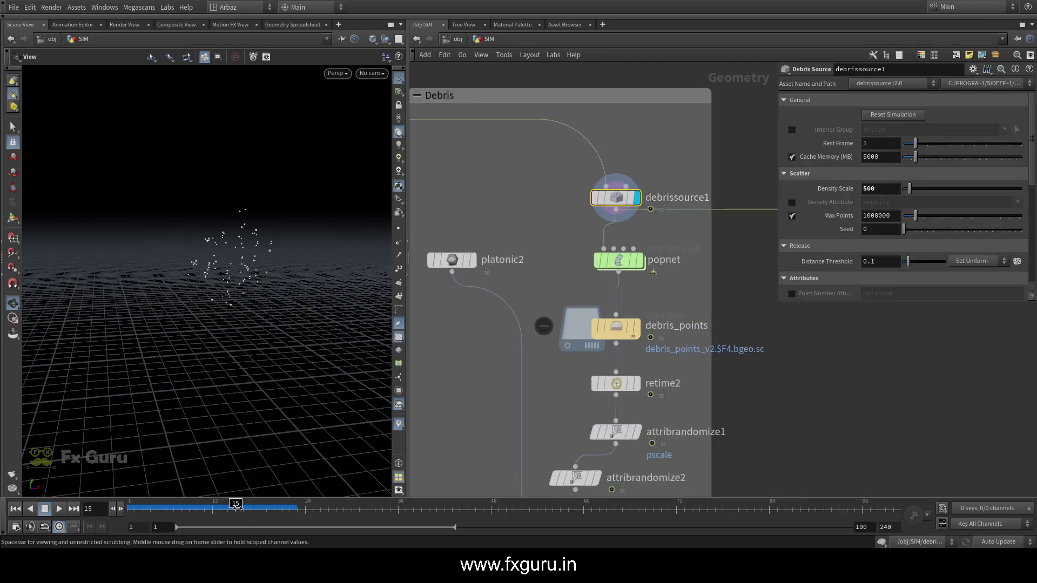
Open the popnet network and scrub its debris particle simulation to frame 19
left_click(618, 261)
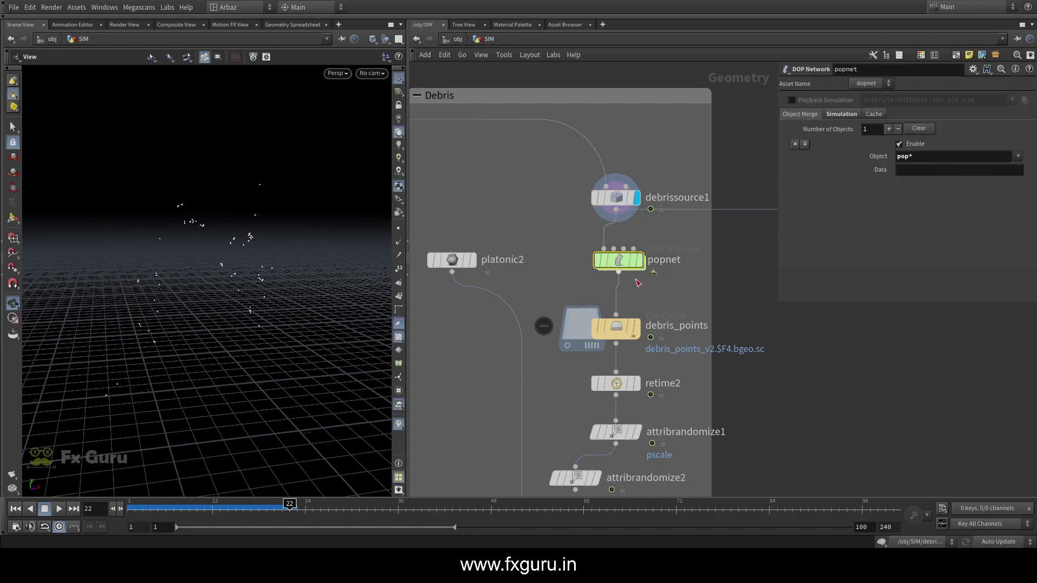
middle_click_drag(642, 309, 620, 228)
double_click(595, 179)
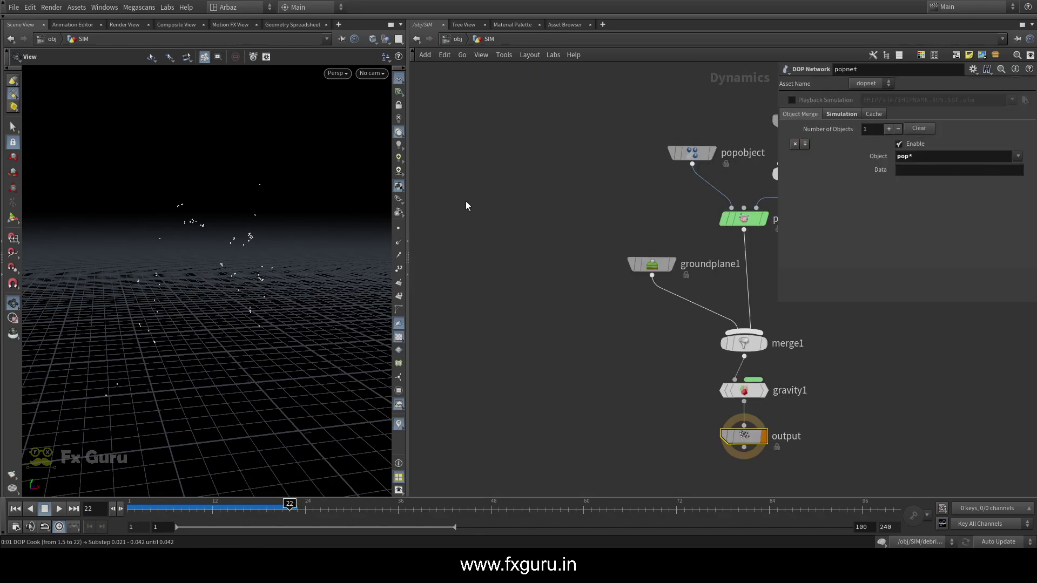
scroll(534, 196, "down", 3)
left_click_drag(214, 508, 298, 508)
left_click_drag(180, 508, 266, 508)
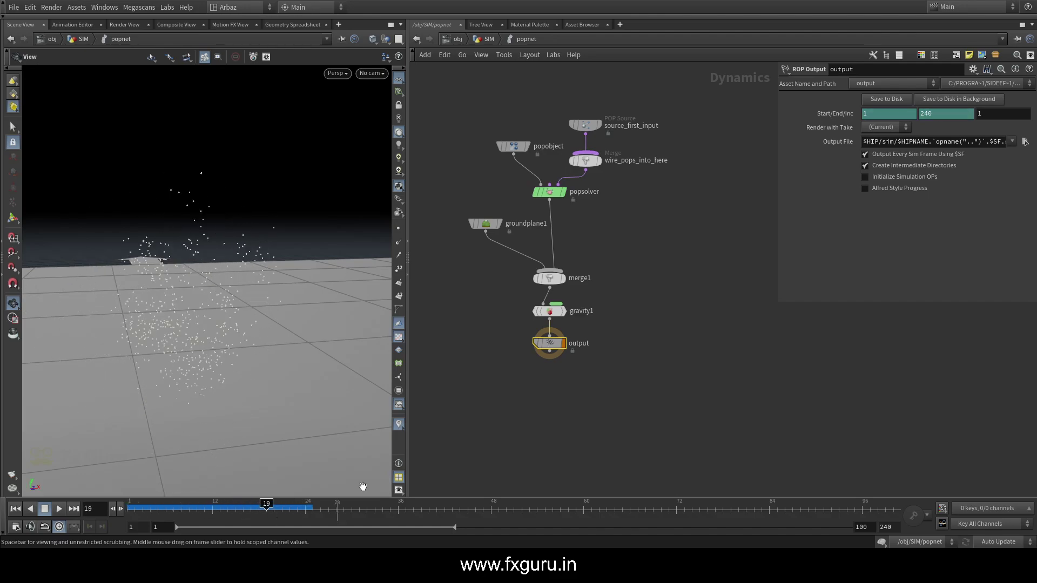
Select source_first_input and review its birth and attribute settings
left_click(583, 125)
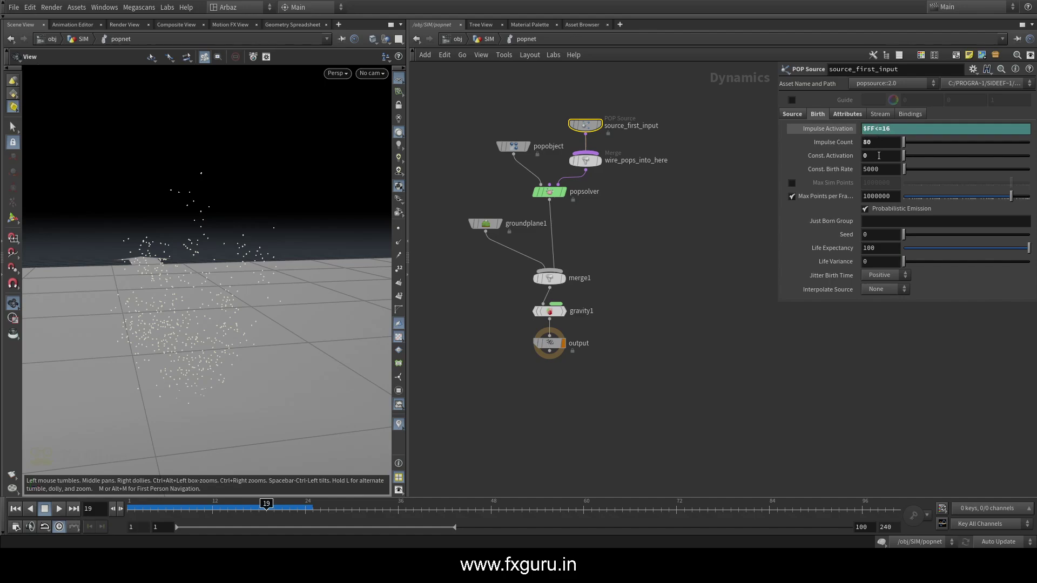
left_click(847, 114)
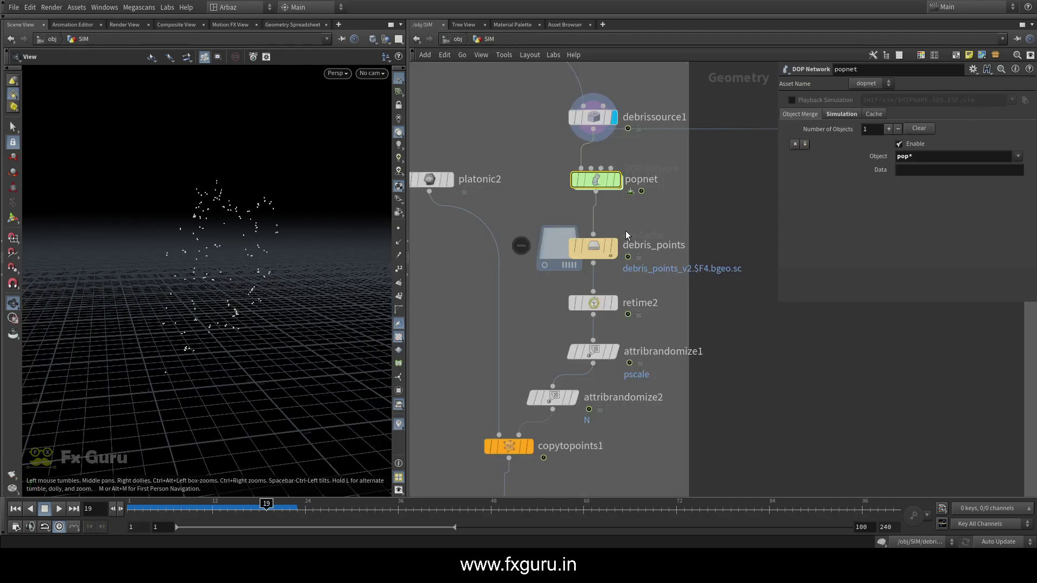
Display debris_points and retime2 in turn, play the retimed debris points from frame 10, and return to frame 1
left_click(592, 249)
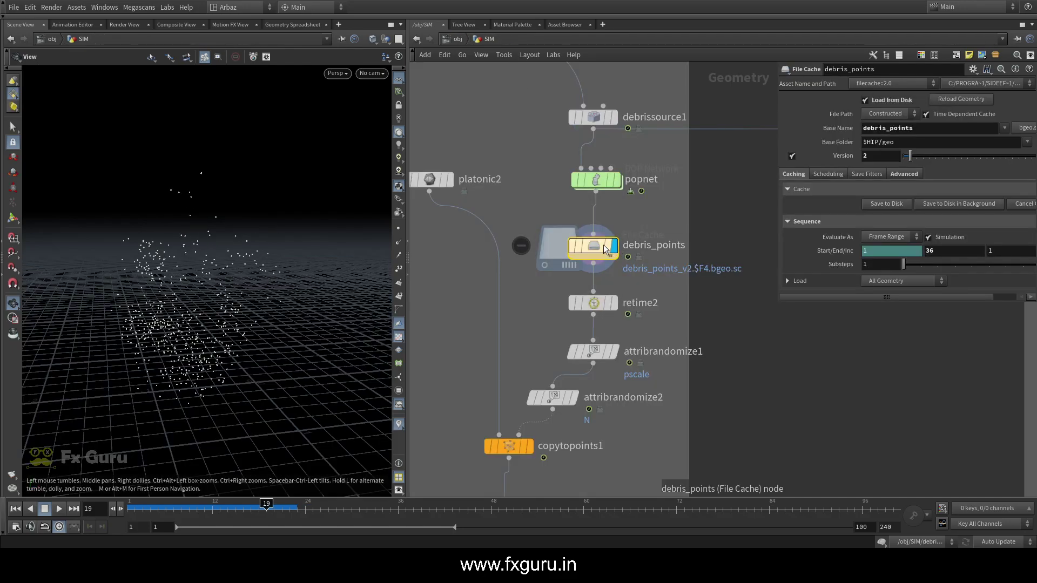
middle_click_drag(648, 318, 650, 258)
left_click(595, 243)
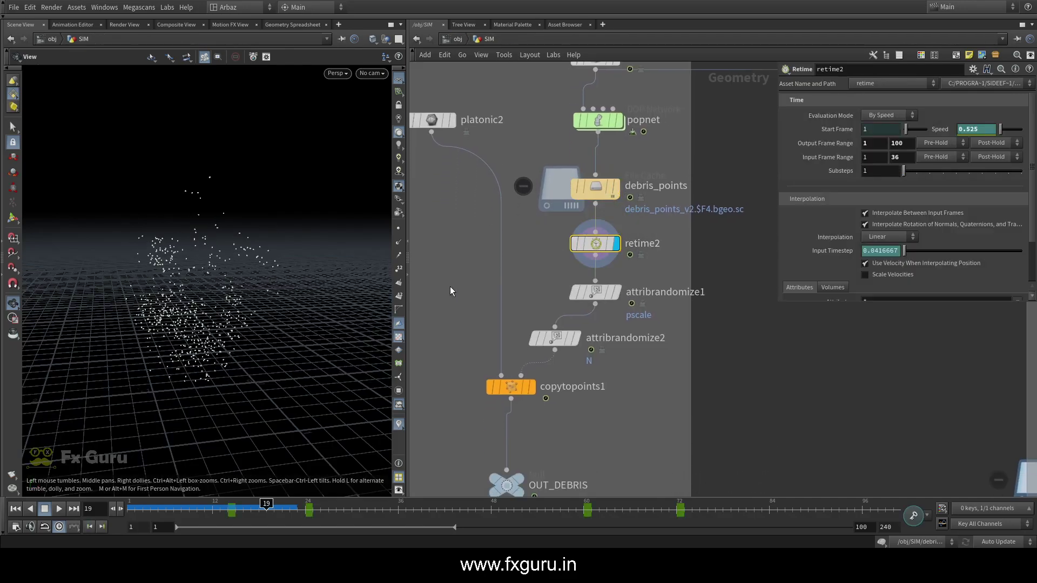
left_click(202, 508)
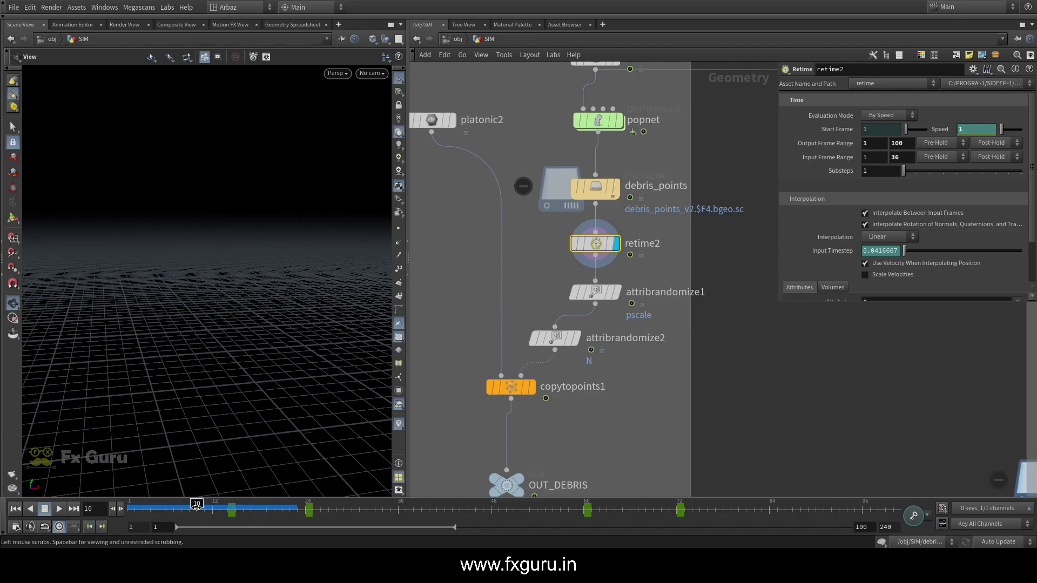
left_click(58, 508)
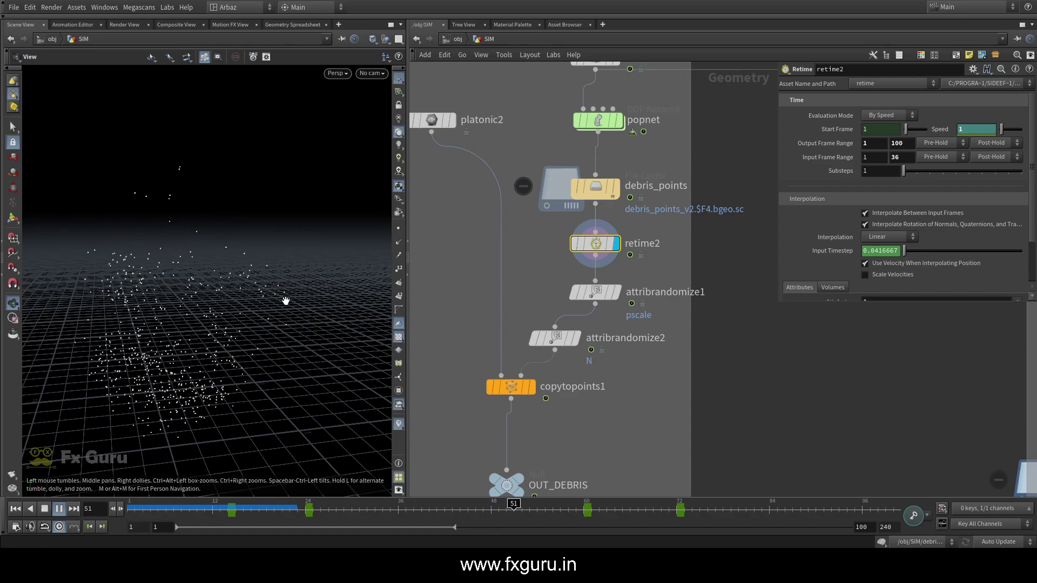
left_click(44, 508)
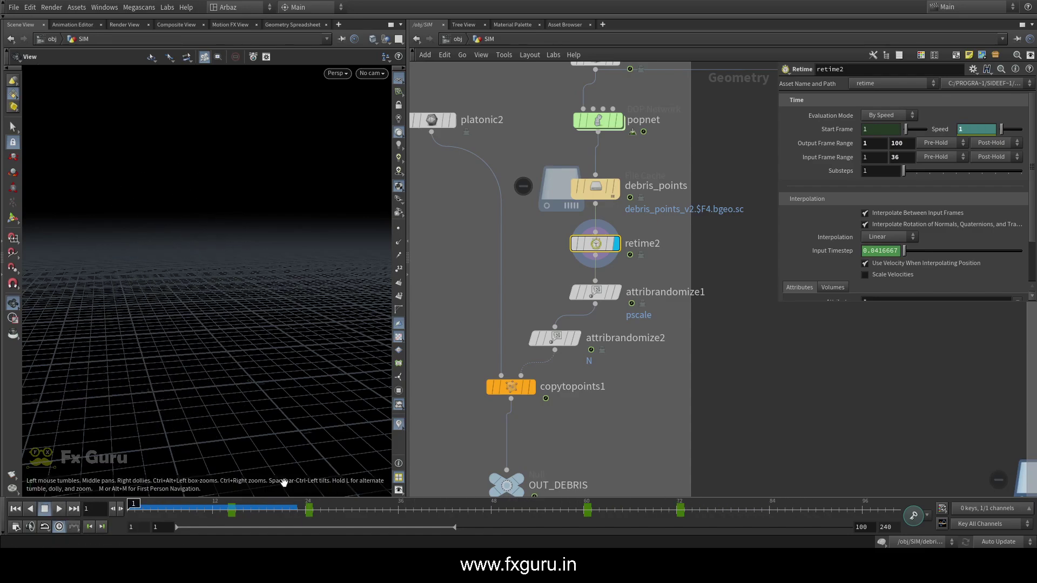
Display attribrandomize1, attribrandomize2 and copytopoints1 in turn to review how the debris pieces are randomized and copied
left_click(594, 292)
left_click(554, 341)
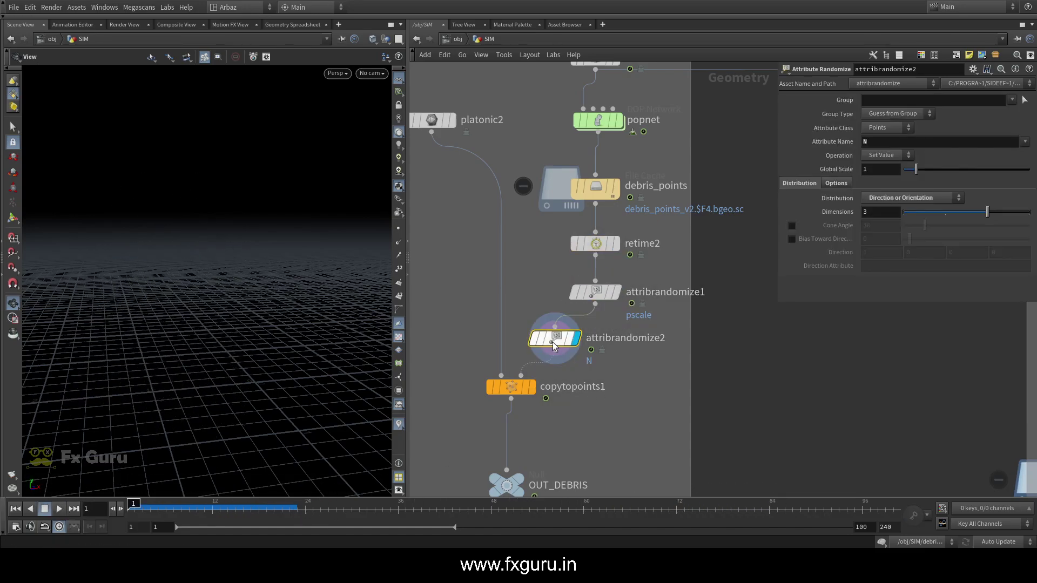
left_click(530, 388)
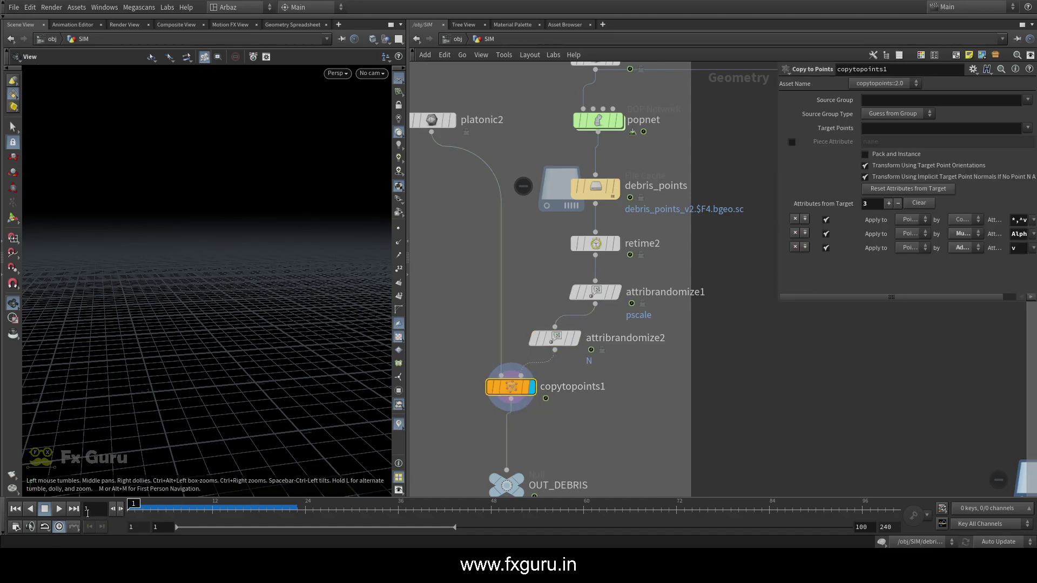
Play the copied debris simulation to frame 49, then display platonic2 and OUT_DEBRIS in turn to review the instanced shape and the output
left_click(62, 508)
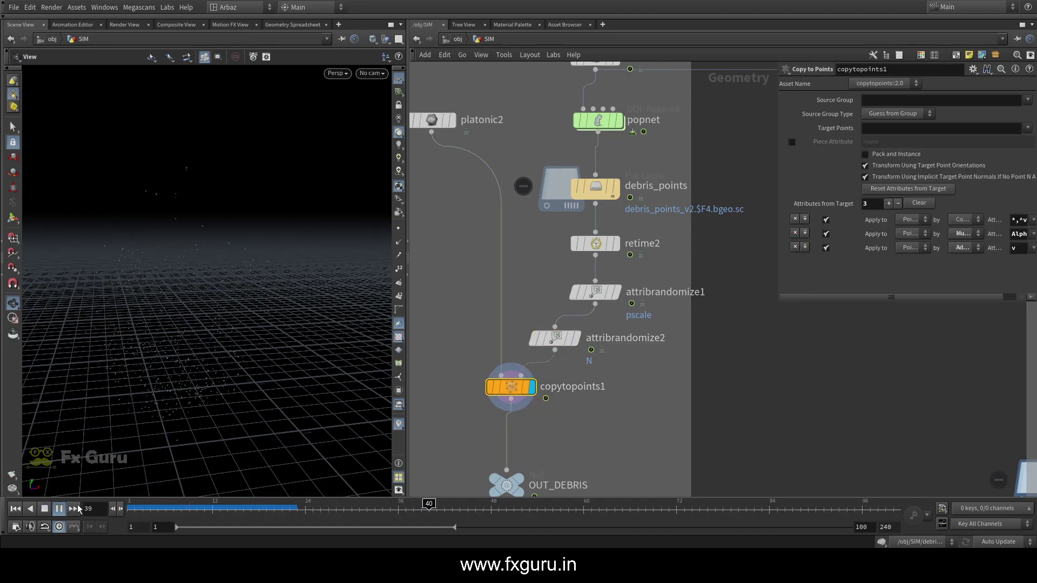
left_click_drag(171, 378, 173, 313)
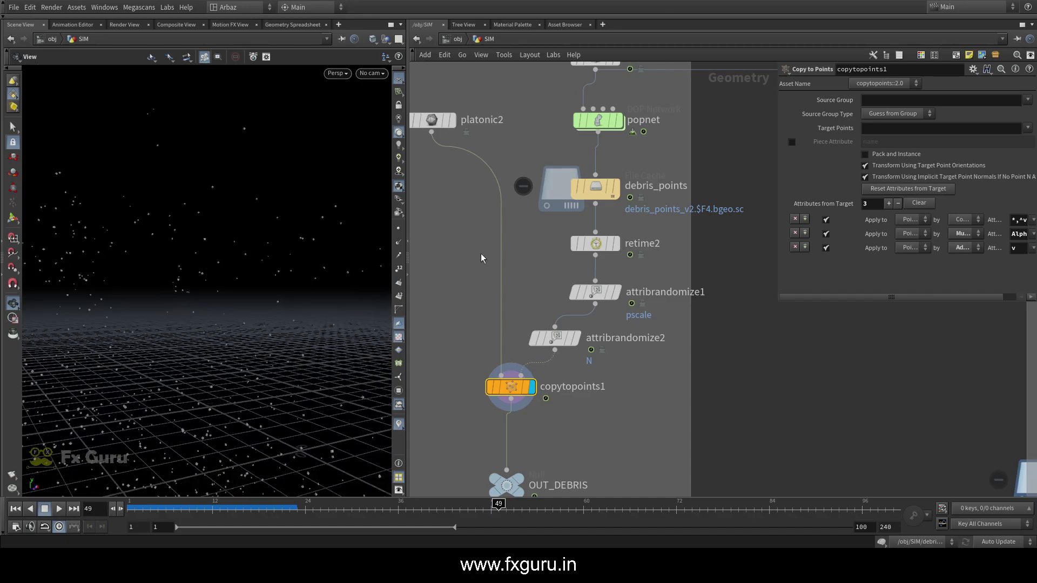
middle_click_drag(478, 159, 501, 176)
left_click(474, 137)
left_click(460, 144)
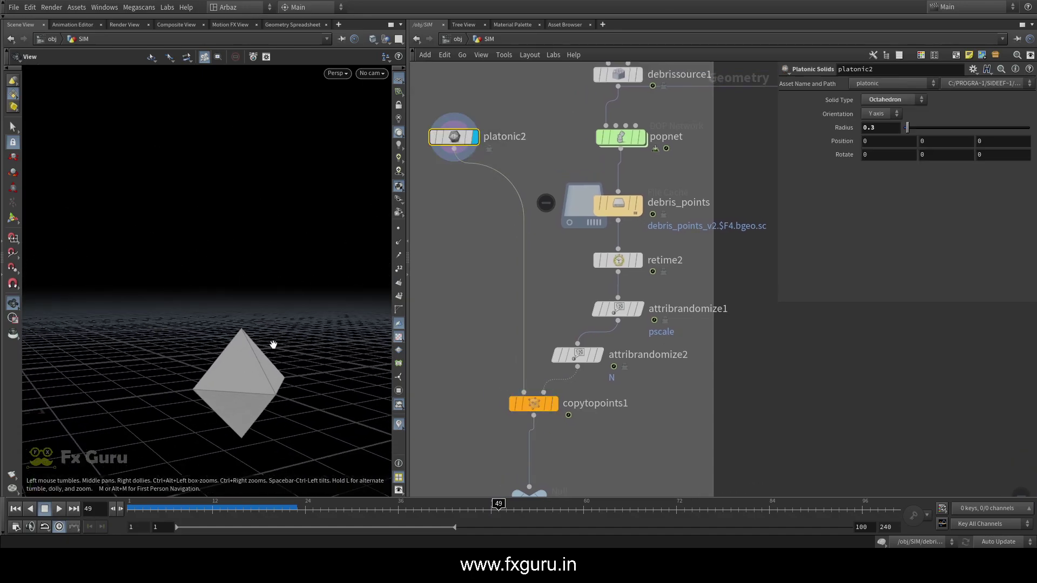
middle_click_drag(469, 382, 496, 168)
left_click(568, 283)
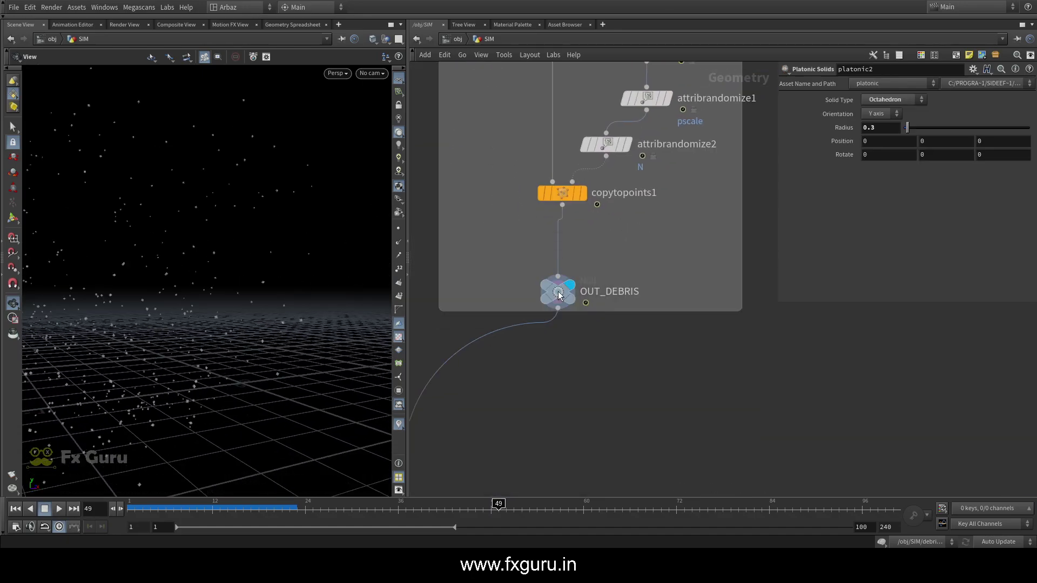
Find the pyro network beside the debris setup and display its Pyro file cache with its caching settings
scroll(568, 283, "down", 6)
scroll(546, 297, "up", 3)
middle_click_drag(546, 297, 492, 336)
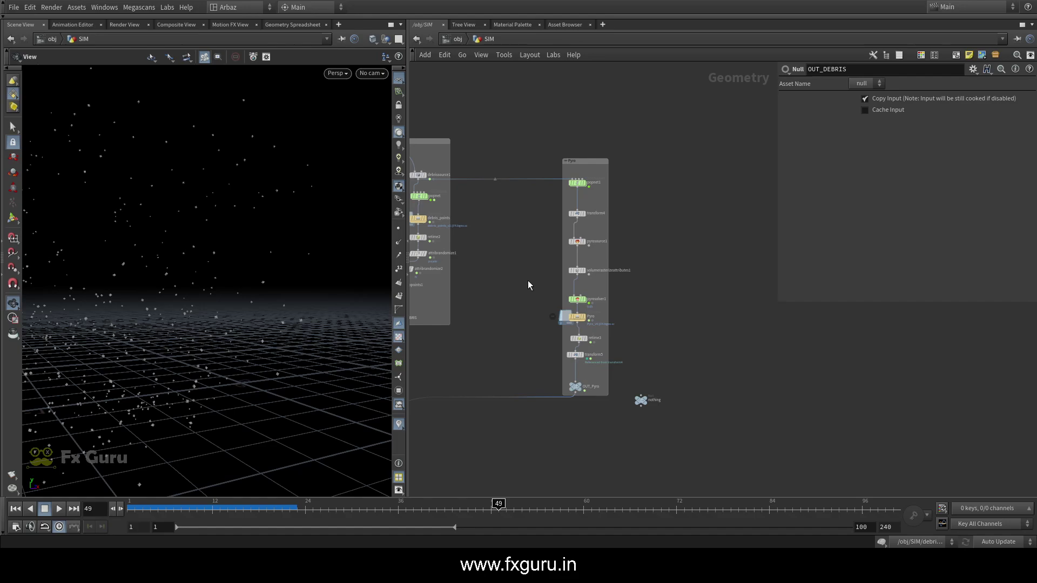
middle_click_drag(527, 280, 673, 282)
scroll(672, 282, "up", 1)
scroll(567, 262, "down", 4)
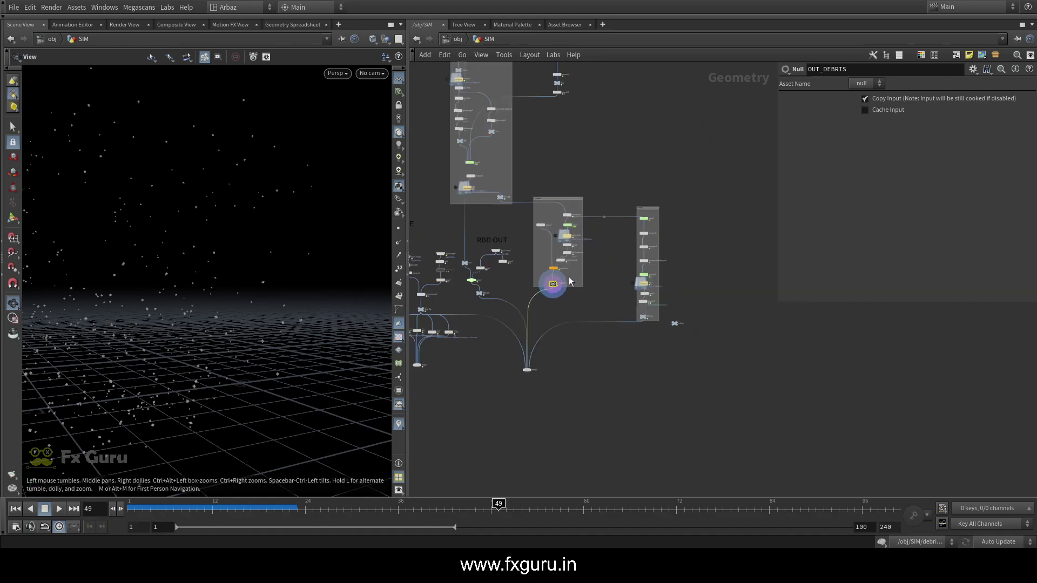
scroll(568, 266, "up", 4)
middle_click_drag(589, 218, 472, 143)
scroll(655, 234, "up", 2)
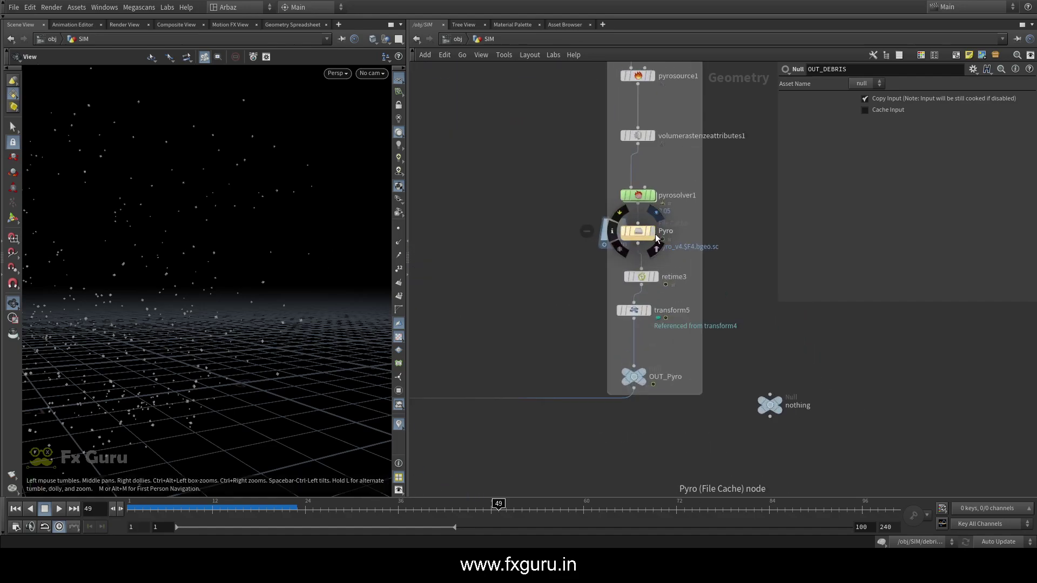
left_click(629, 235)
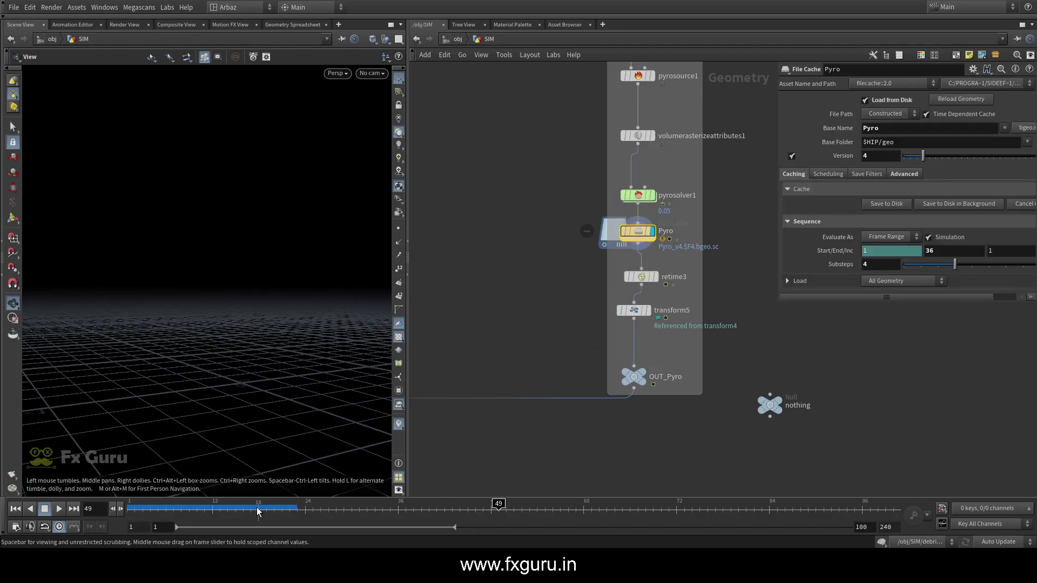
Play the cached Pyro smoke from frame 1 to frame 19 and view it from several angles
key("ctrl+Up")
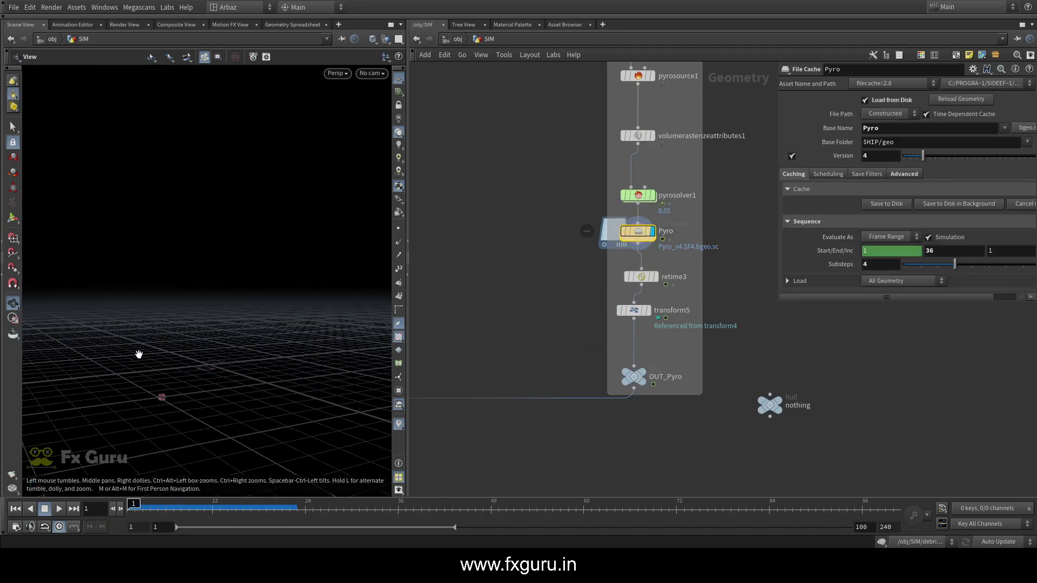
left_click(59, 510)
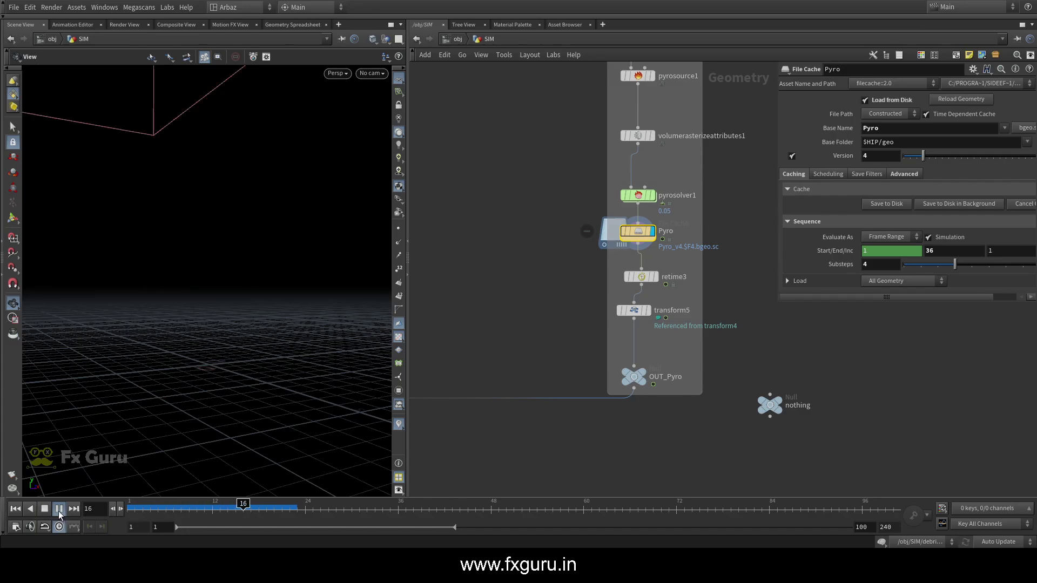
right_click_drag(201, 285, 185, 248)
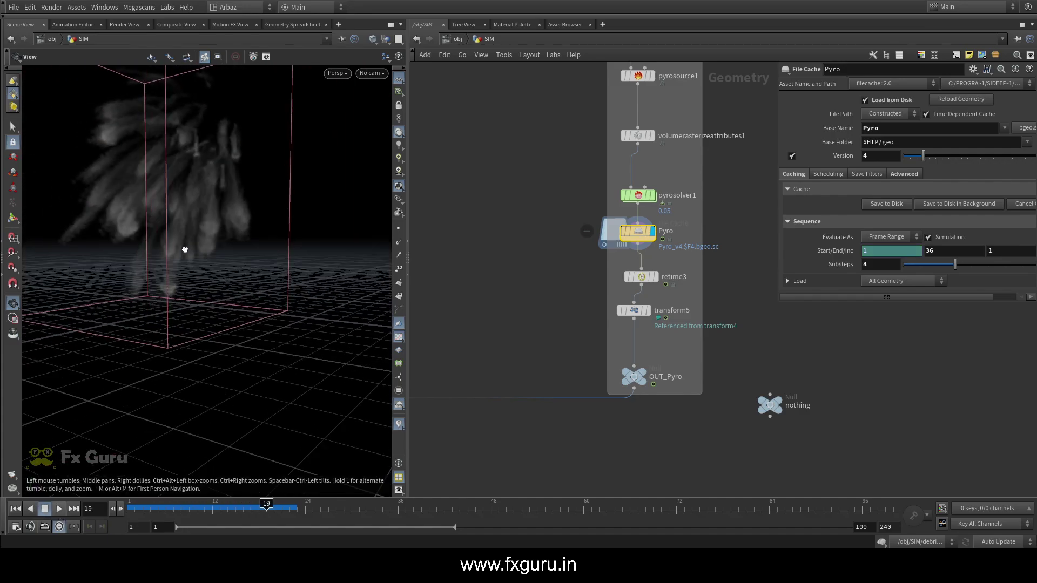
left_click_drag(186, 248, 222, 249)
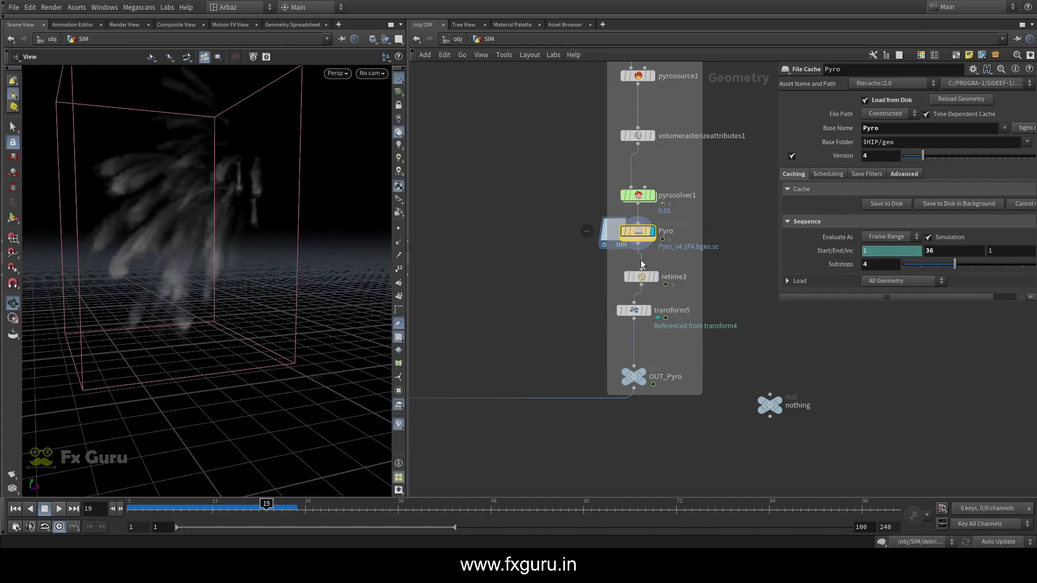
Select transform4 and transform5 in turn to compare the scaling before the pyro source with the inverse transform after the cache
middle_click_drag(616, 160, 604, 293)
left_click(624, 151)
left_click_drag(216, 227, 183, 243)
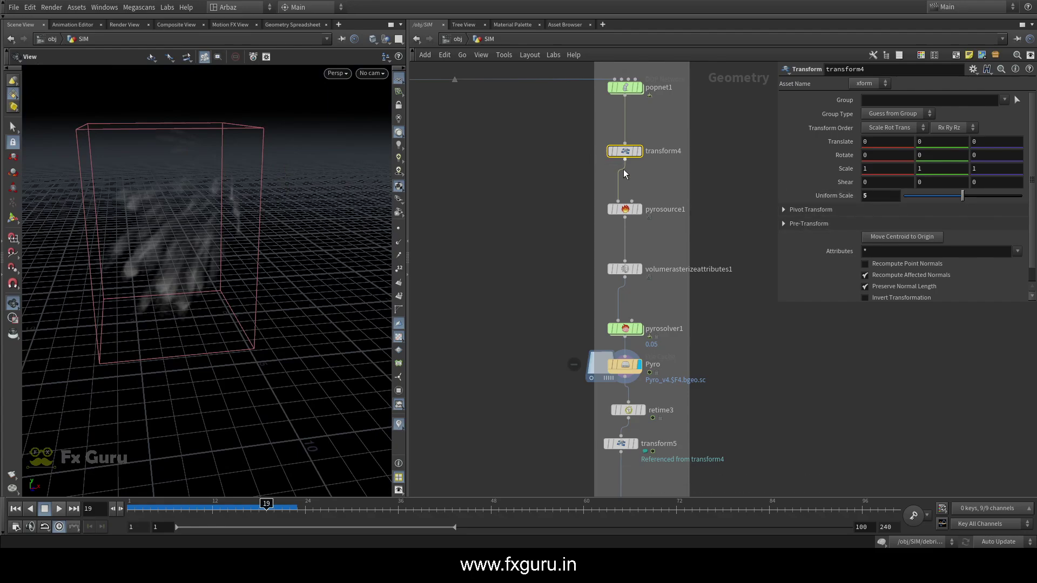
left_click_drag(598, 136, 599, 136)
middle_click_drag(669, 260, 643, 156)
left_click(589, 339)
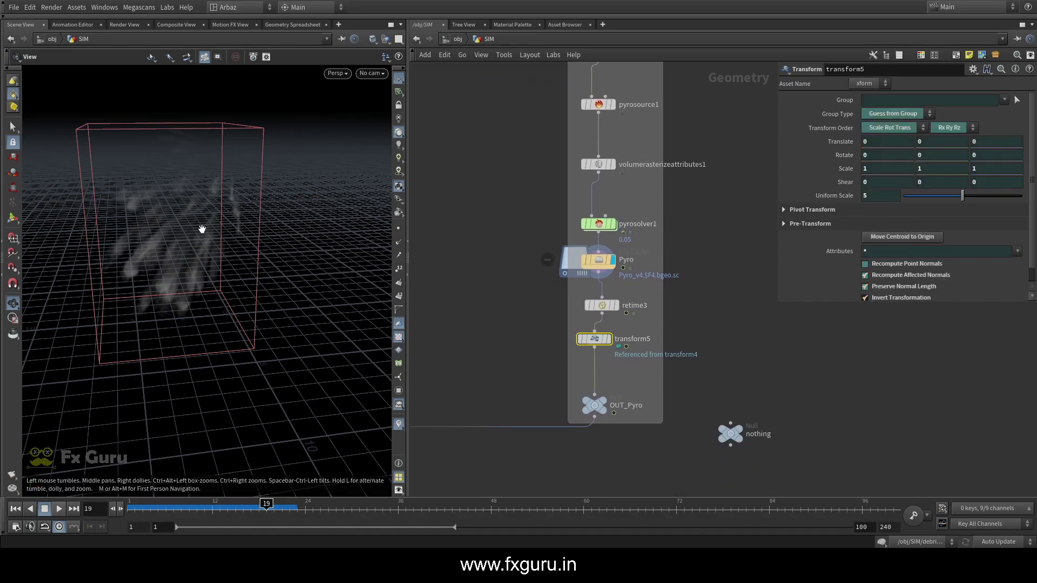
left_click_drag(203, 226, 226, 211)
Select the Pyro file cache, replay its smoke from the first frame, and return to frame 1
left_click(599, 260)
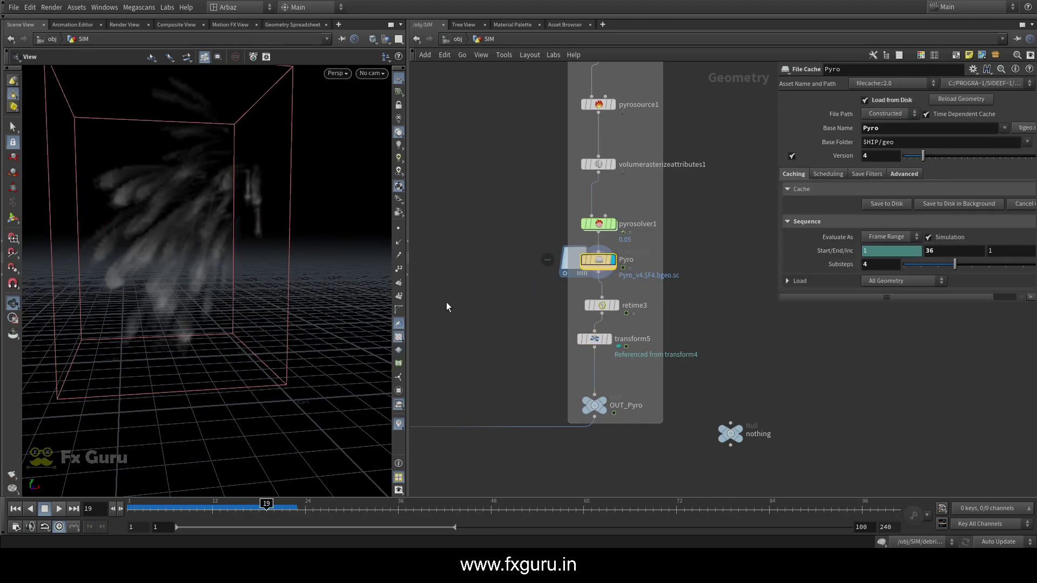
left_click(15, 508)
left_click(59, 508)
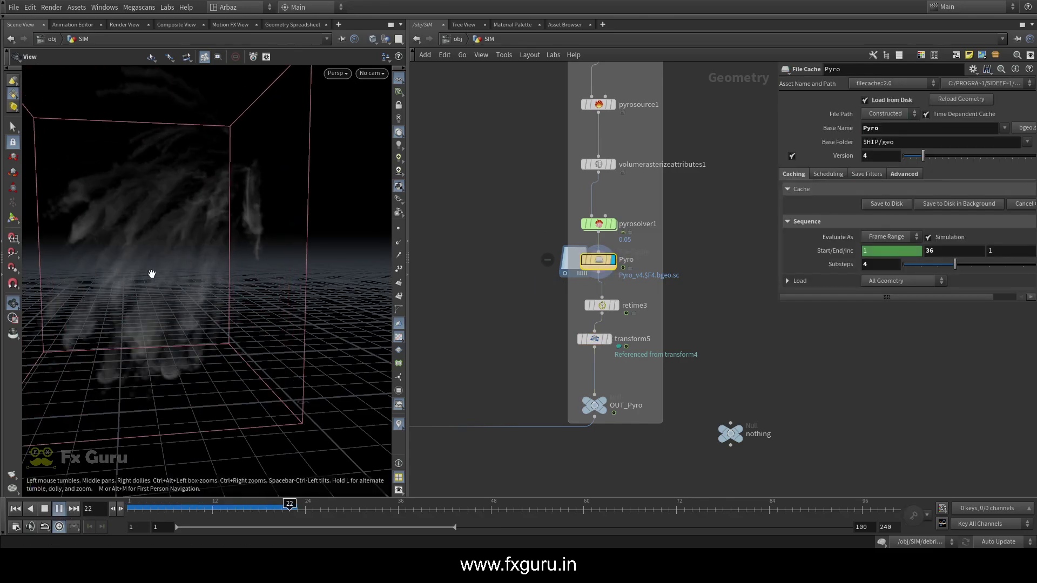
left_click_drag(294, 509, 129, 505)
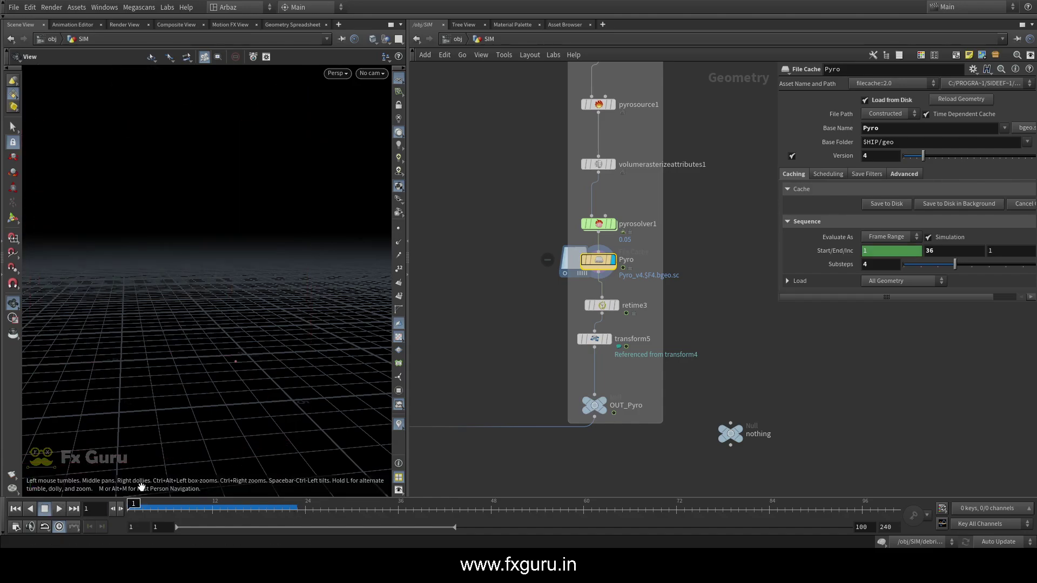
Select retime3 and review its time, interpolation and attribute settings
left_click(602, 305)
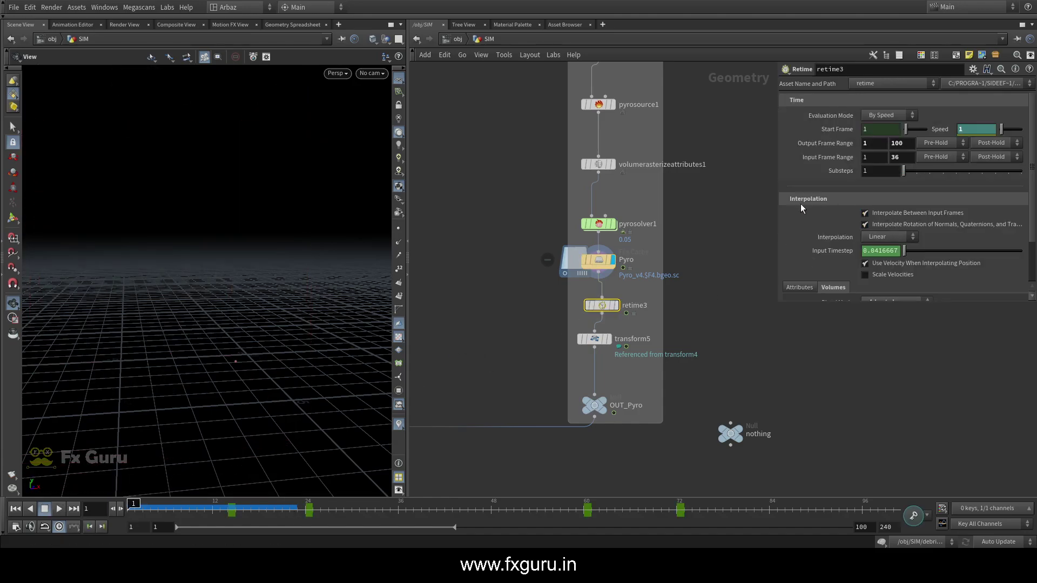
scroll(805, 254, "down", 3)
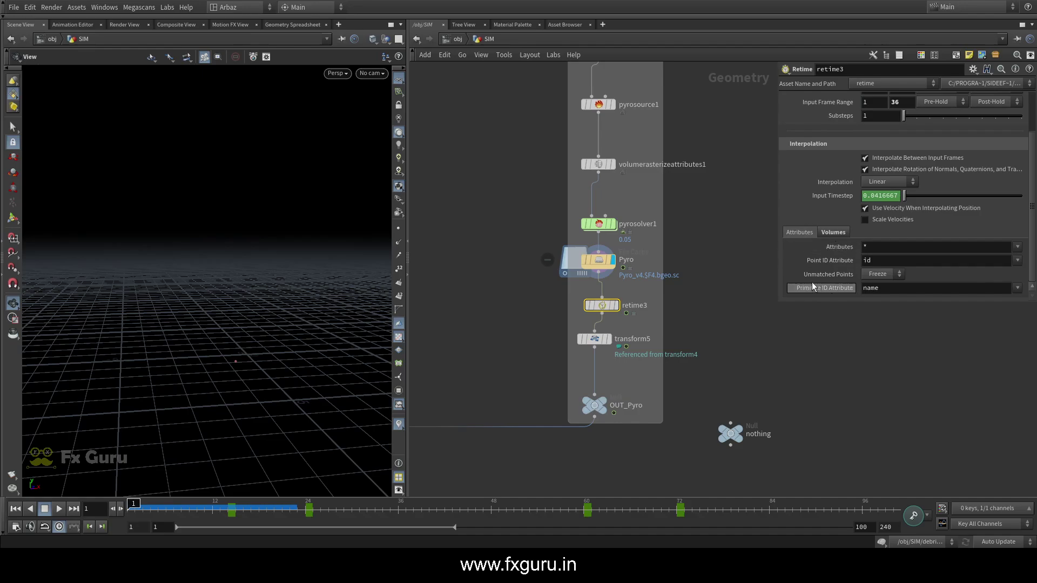
scroll(850, 263, "up", 3)
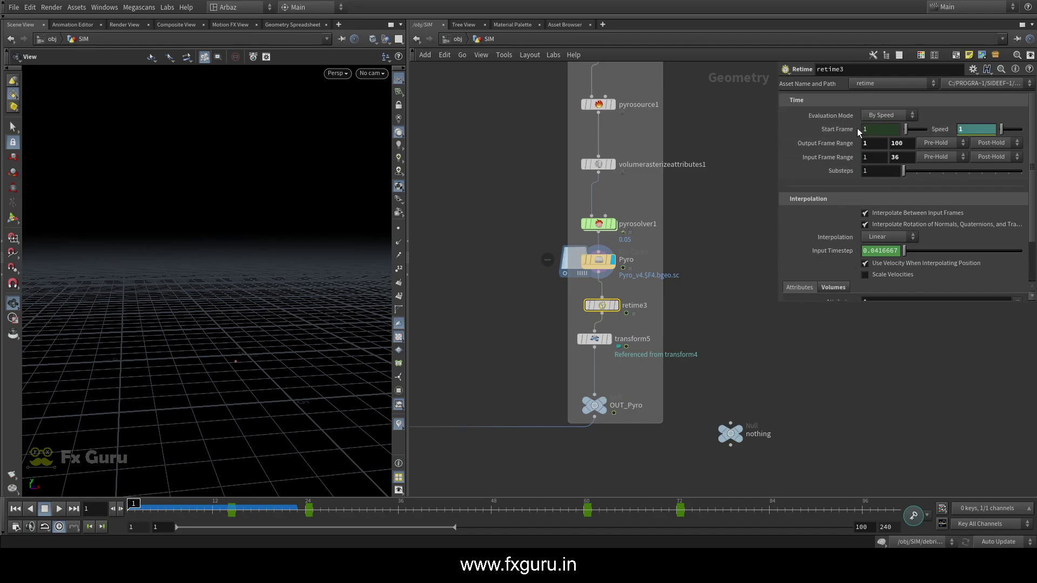
scroll(701, 211, "down", 5)
scroll(679, 245, "up", 3)
Select retime1 in the RBD OUT section to compare its retime settings with those of retime3, then display retime3
scroll(594, 233, "down", 4)
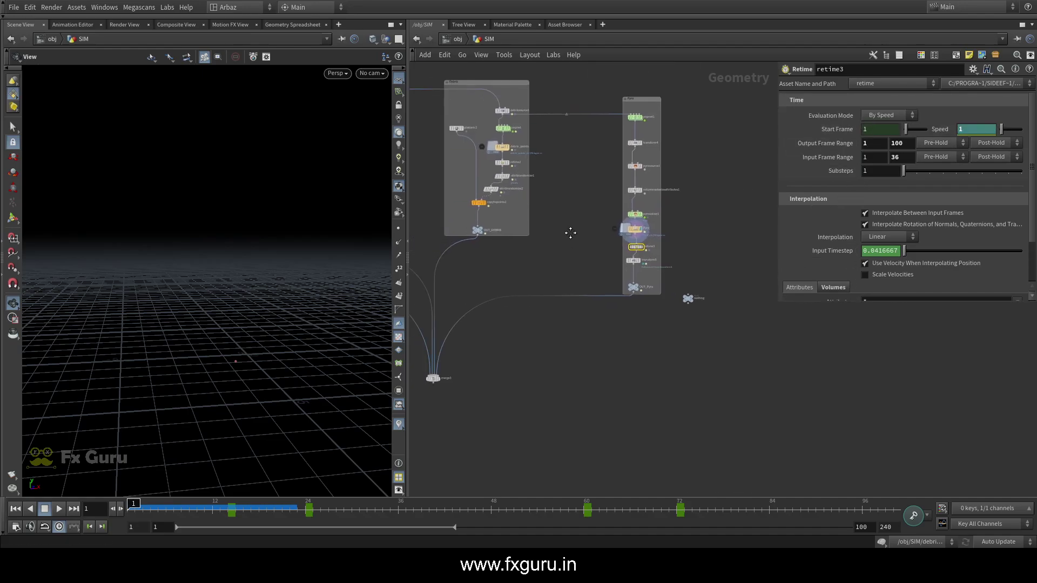
scroll(469, 194, "up", 4)
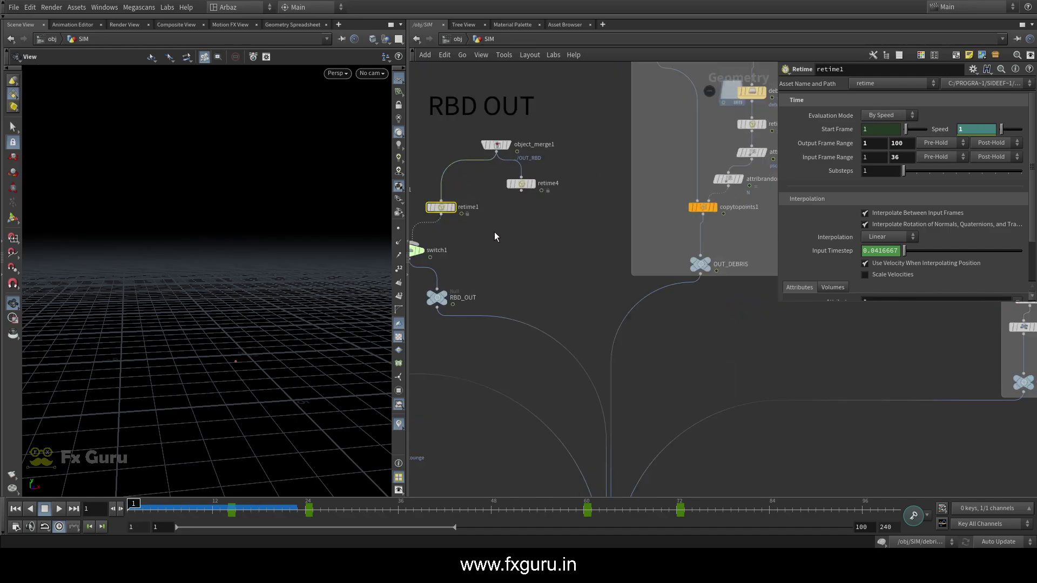
scroll(453, 224, "down", 3)
scroll(669, 248, "up", 5)
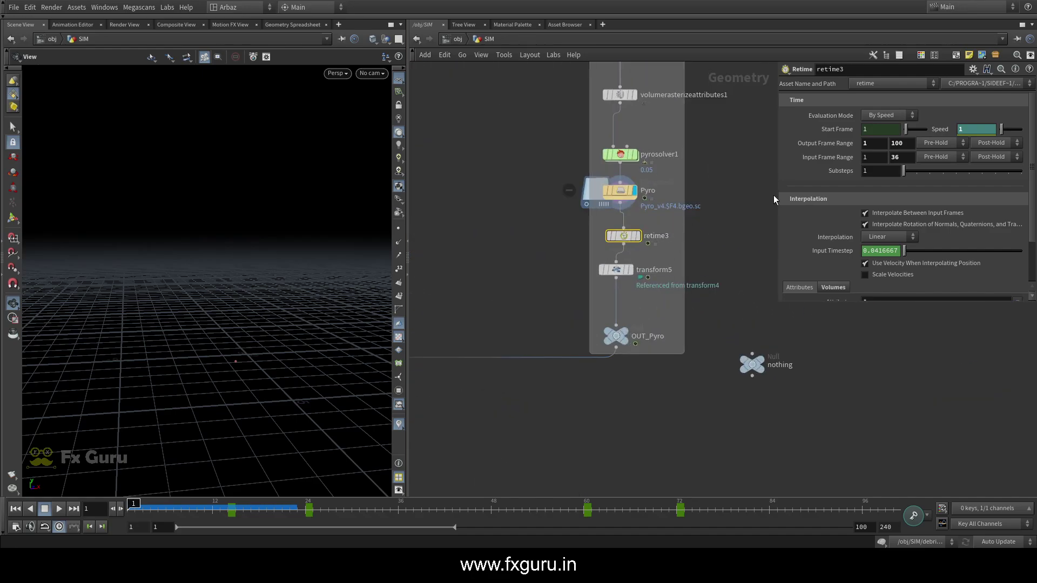
scroll(844, 172, "down", 2)
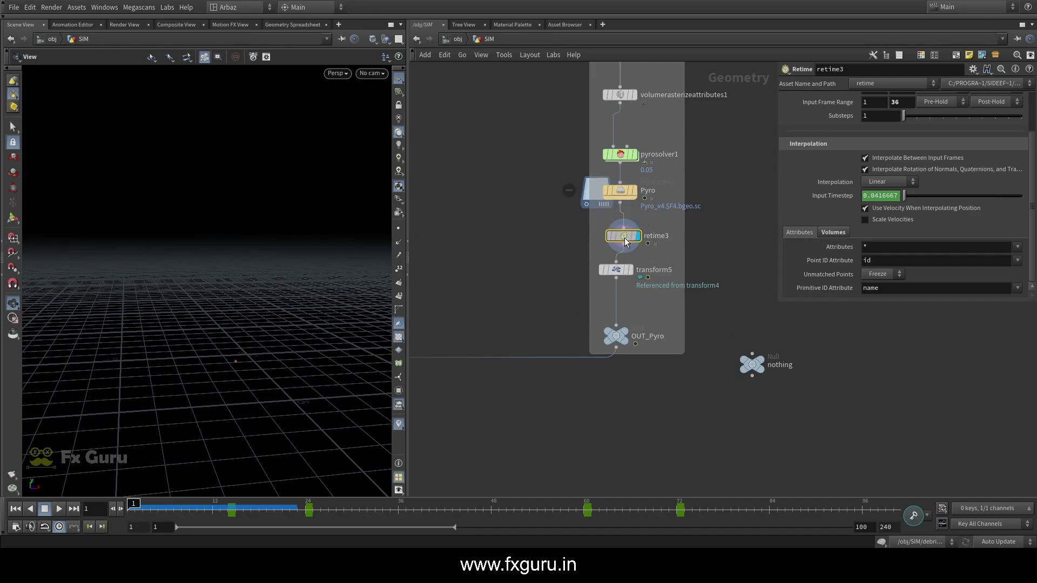
Display the Pyro file cache at frame 1 and look through cam1
left_click(629, 188)
left_click_drag(219, 261, 221, 245)
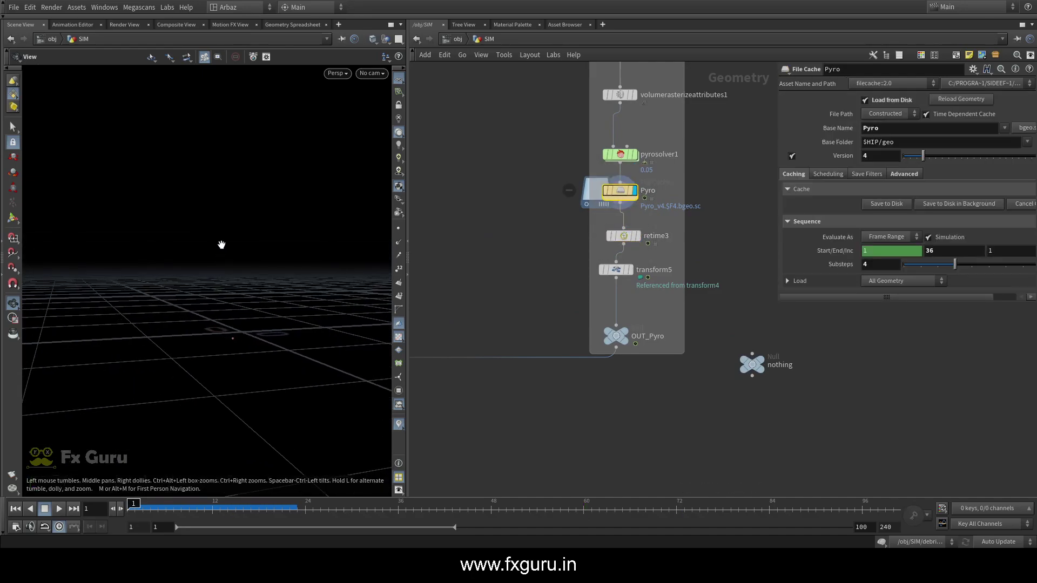
right_click_drag(222, 245, 220, 407)
left_click_drag(176, 503, 133, 503)
right_click_drag(292, 224, 260, 302)
left_click(374, 74)
left_click(379, 106)
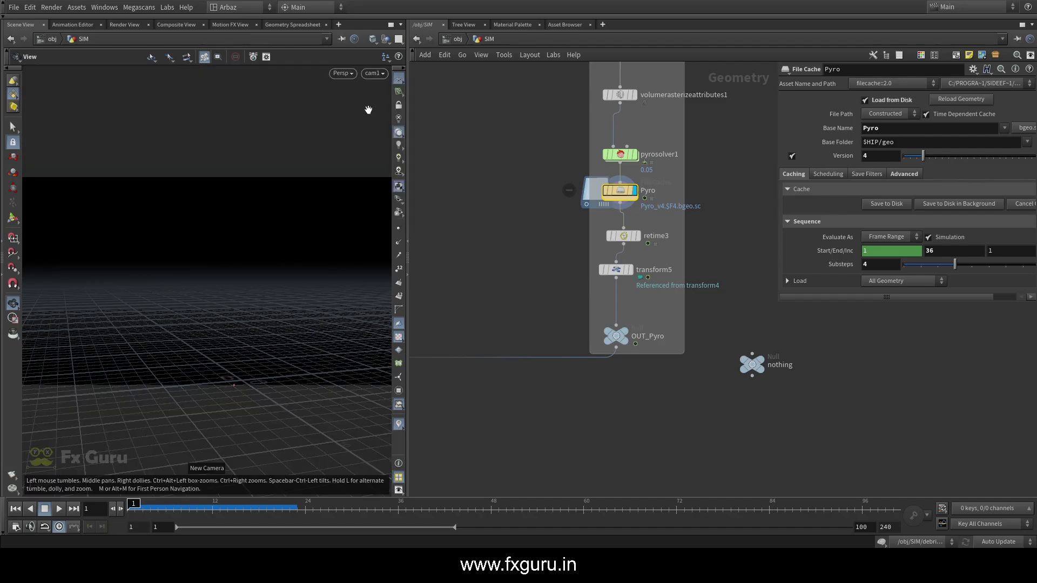
double_click(468, 182)
Go to frame 18, look through cam1 and lock the camera to the view to frame the smoke more closely
left_click(260, 508)
scroll(217, 295, "up", 3)
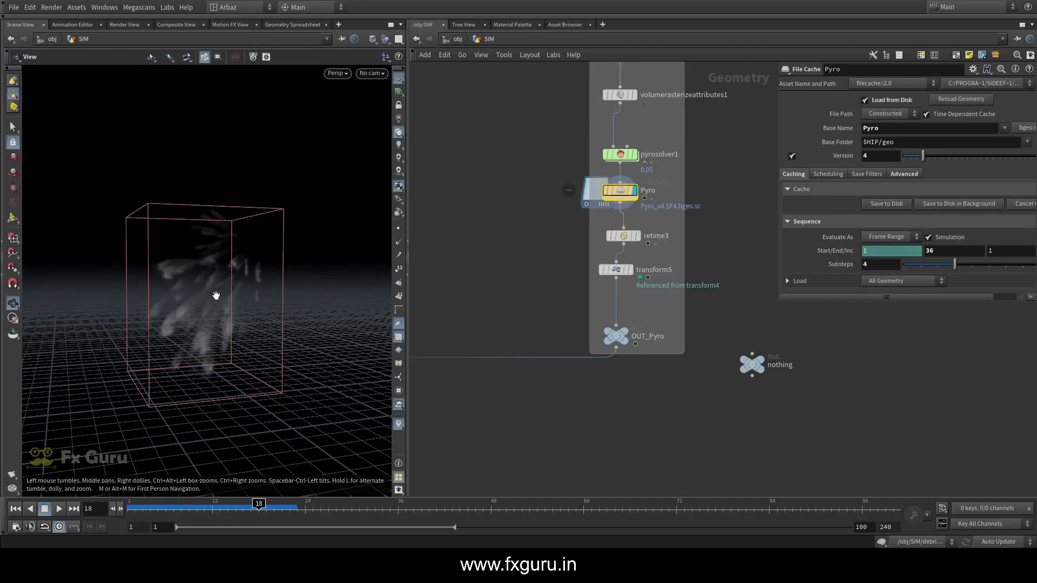
left_click(378, 74)
left_click(376, 125)
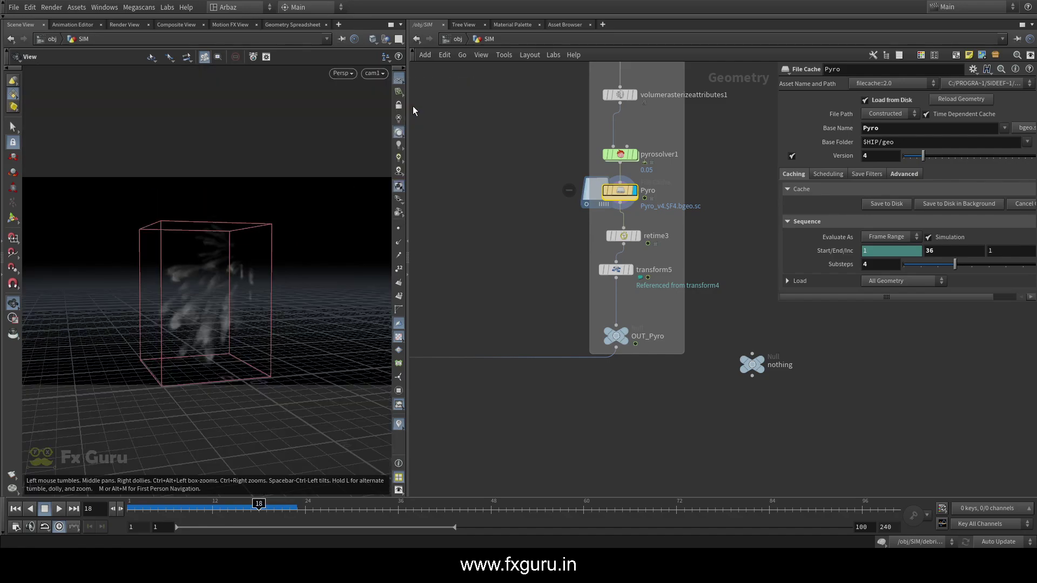
left_click(399, 105)
scroll(224, 261, "up", 4)
mouse_move(233, 228)
middle_mouse_down()
mouse_move(224, 261)
mouse_move(229, 216)
middle_mouse_up()
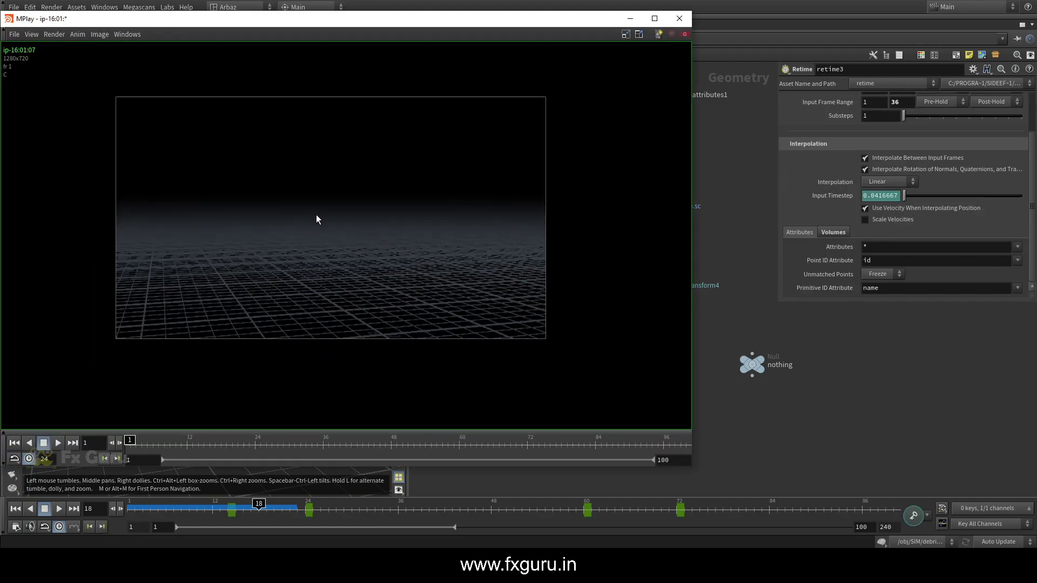
In MPlay, play the flipbook of the retimed smoke, return it to frame 1 and minimize the player
left_click_drag(270, 16, 371, 85)
scroll(362, 211, "up", 1)
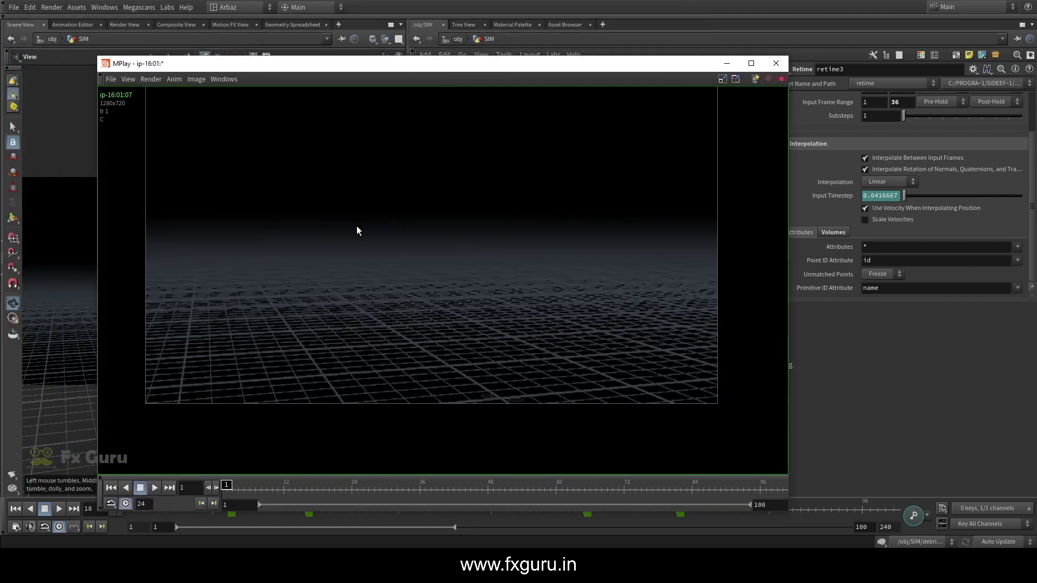
left_click(154, 488)
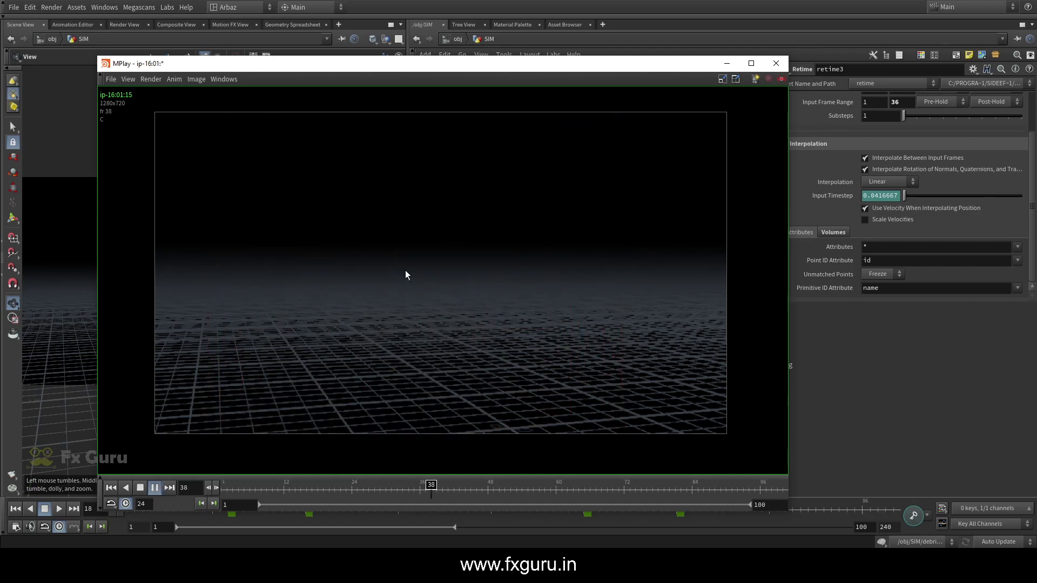
left_click(350, 494)
key("ctrl+Up")
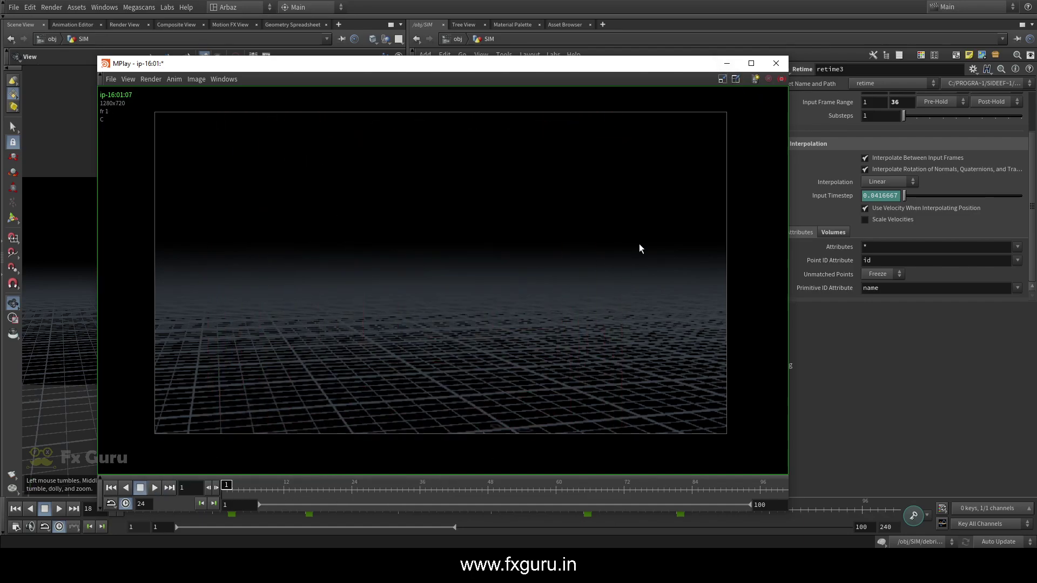
left_click(727, 64)
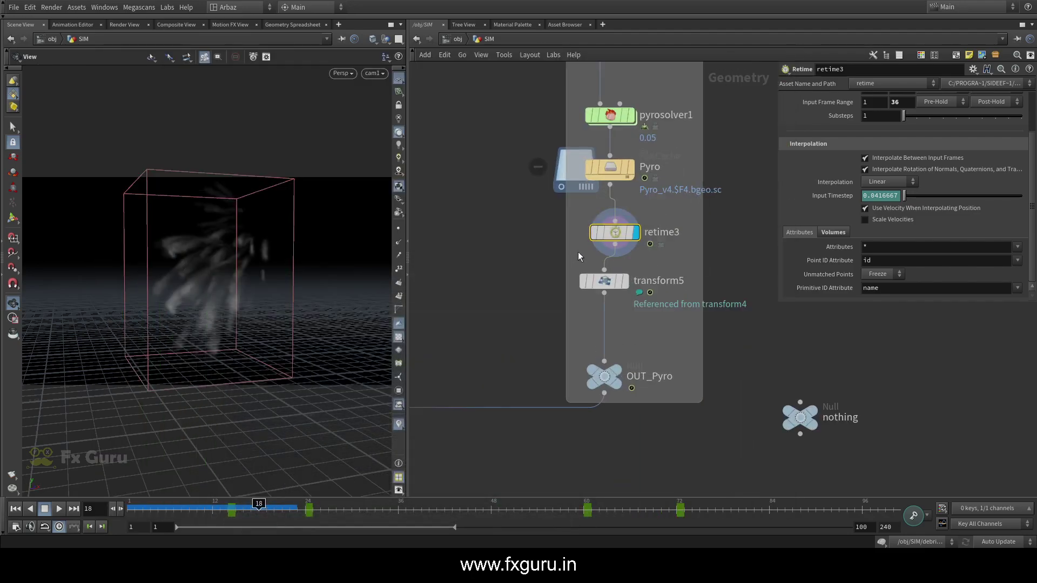
Leave the cam1 view and review the evaluation mode, speed and frame range settings of retime3
left_click_drag(291, 285, 270, 245)
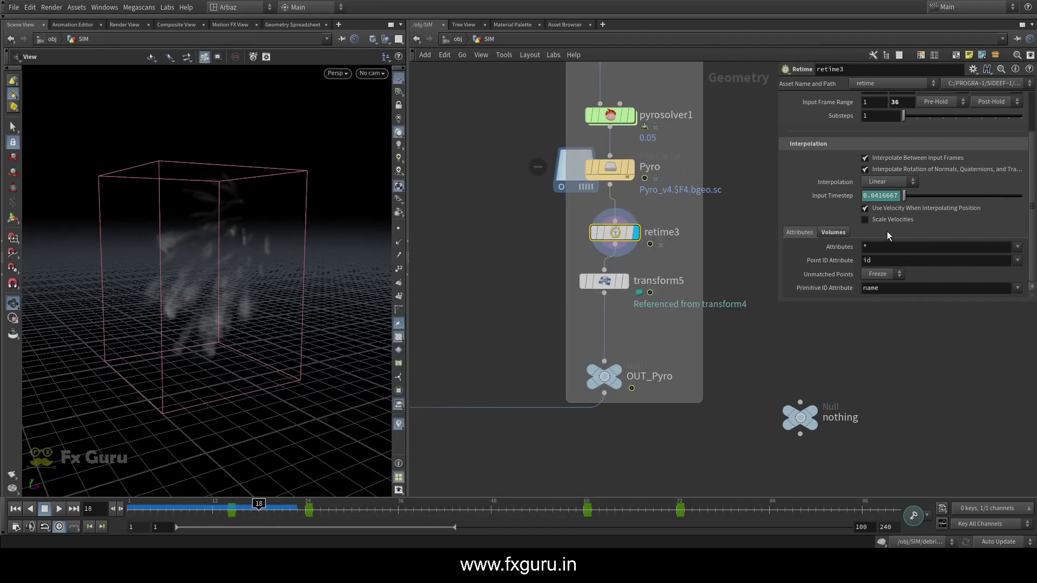
scroll(843, 170, "up", 3)
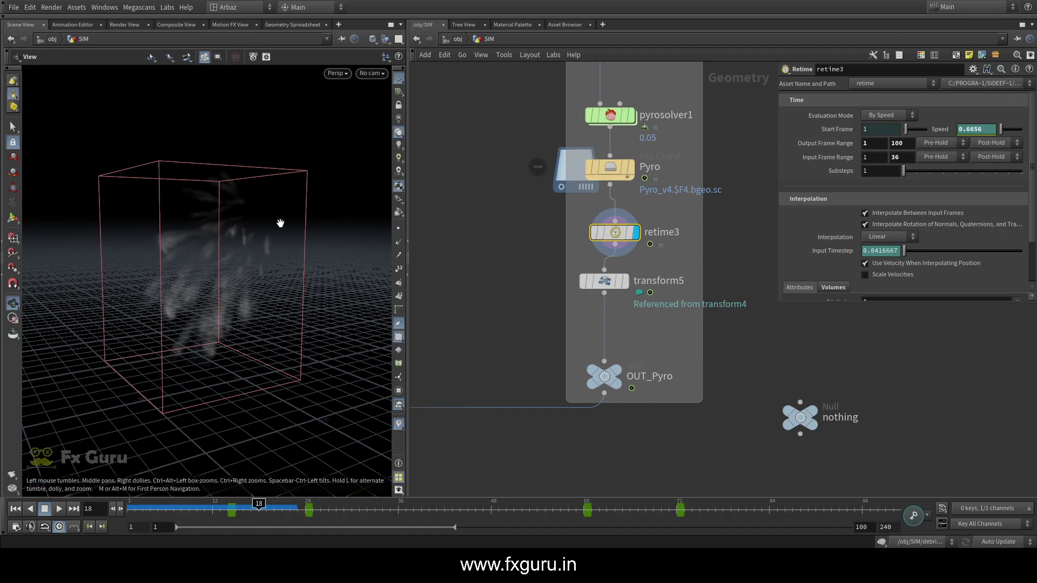
Review the Advected volume blend mode of retime3 and scrub the timeline to examine the interpolated smoke
scroll(826, 270, "down", 3)
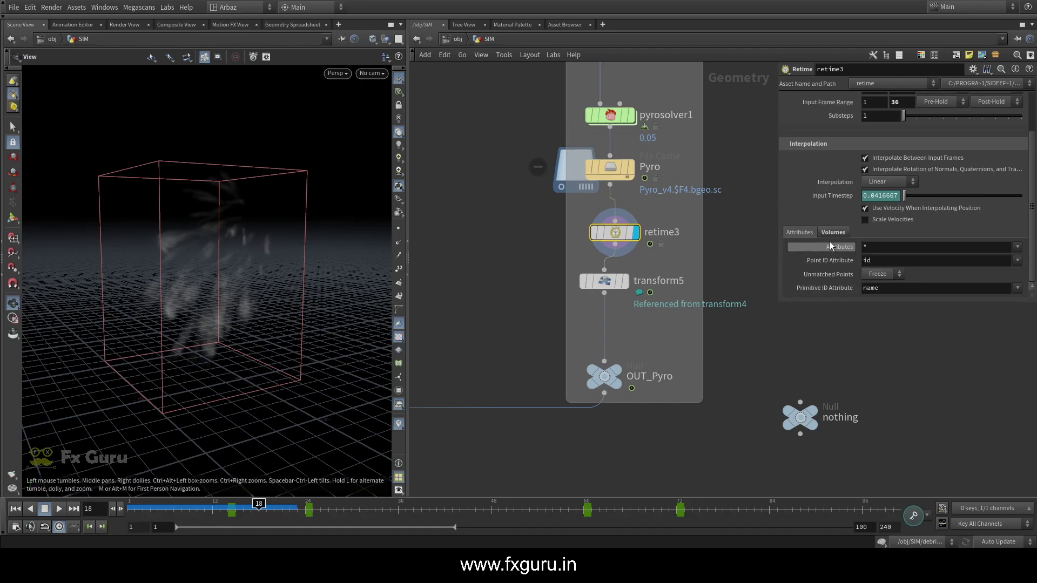
left_click(831, 235)
left_click(897, 247)
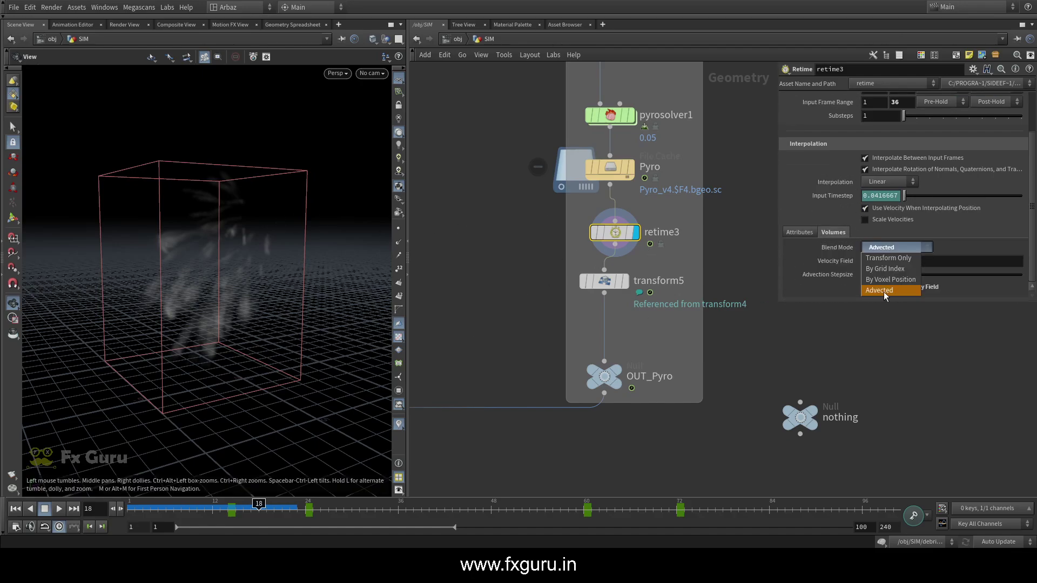
left_click(888, 291)
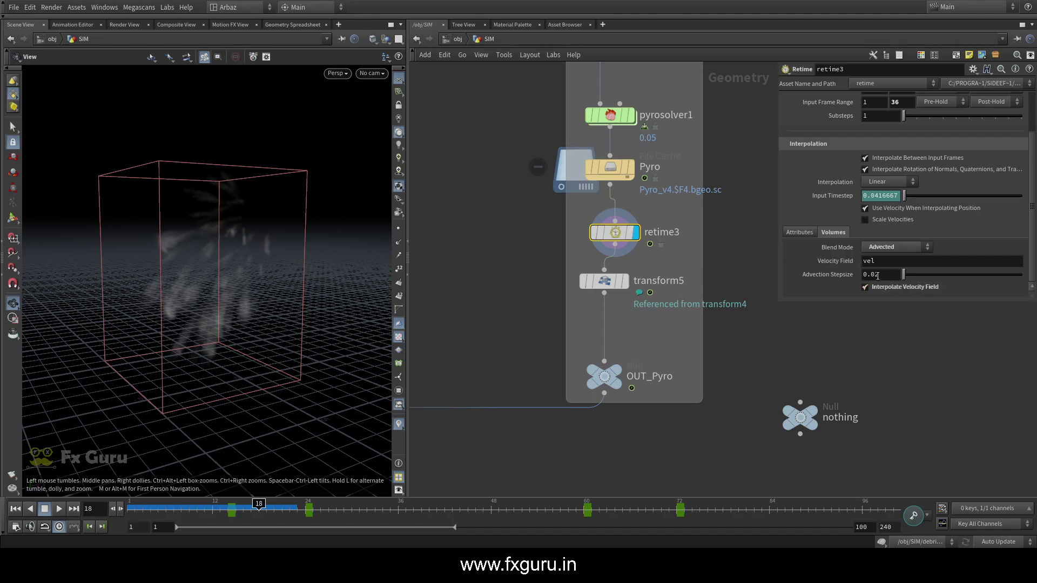
left_click(224, 506)
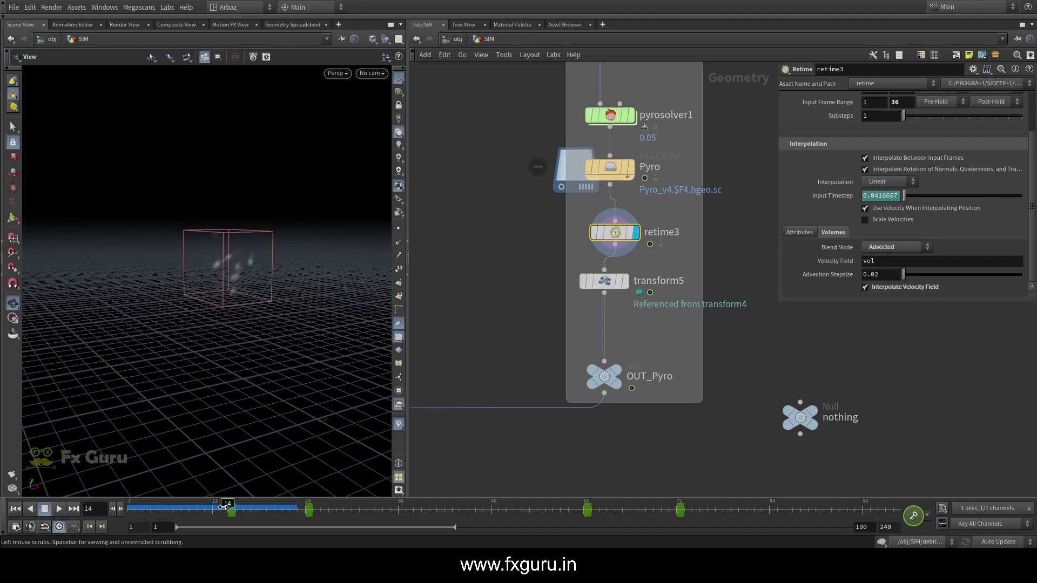
left_click_drag(223, 506, 460, 503)
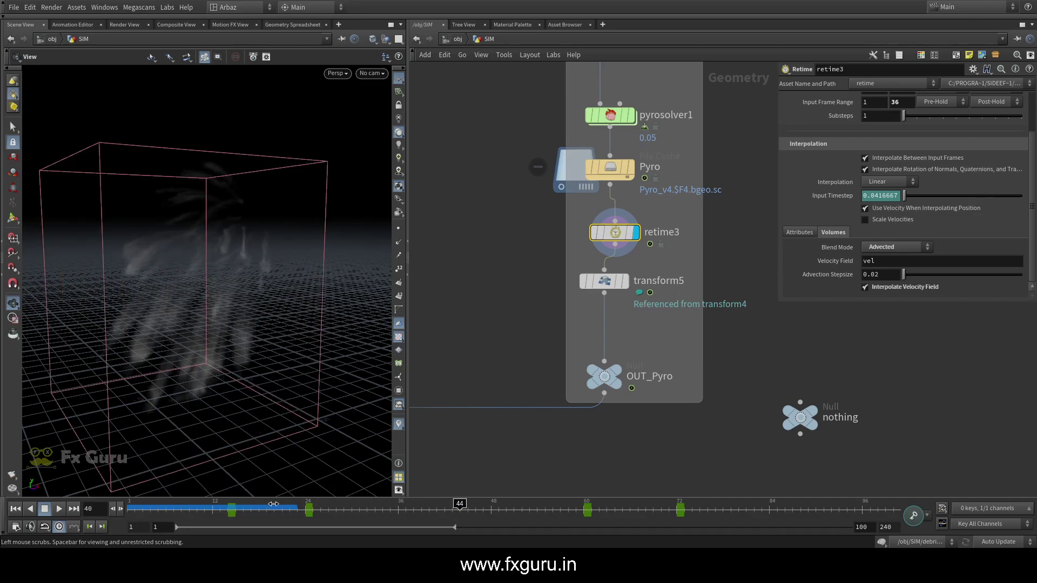
left_click_drag(273, 504, 220, 505)
Set retime3's volume blend mode to Transform Only and scrub through the smoke for comparison, stopping at frame 14
right_click(837, 249)
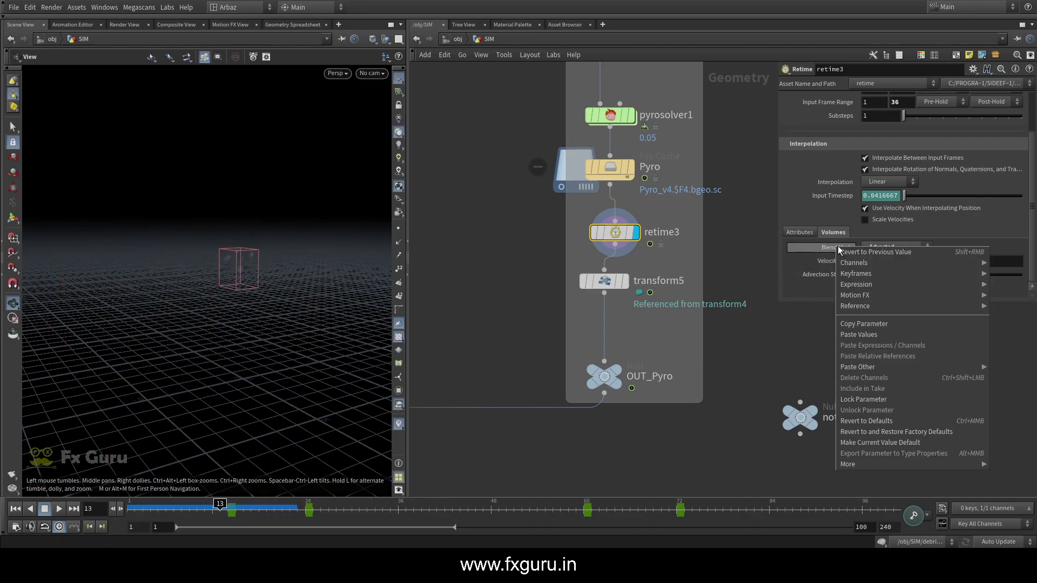
left_click(871, 367)
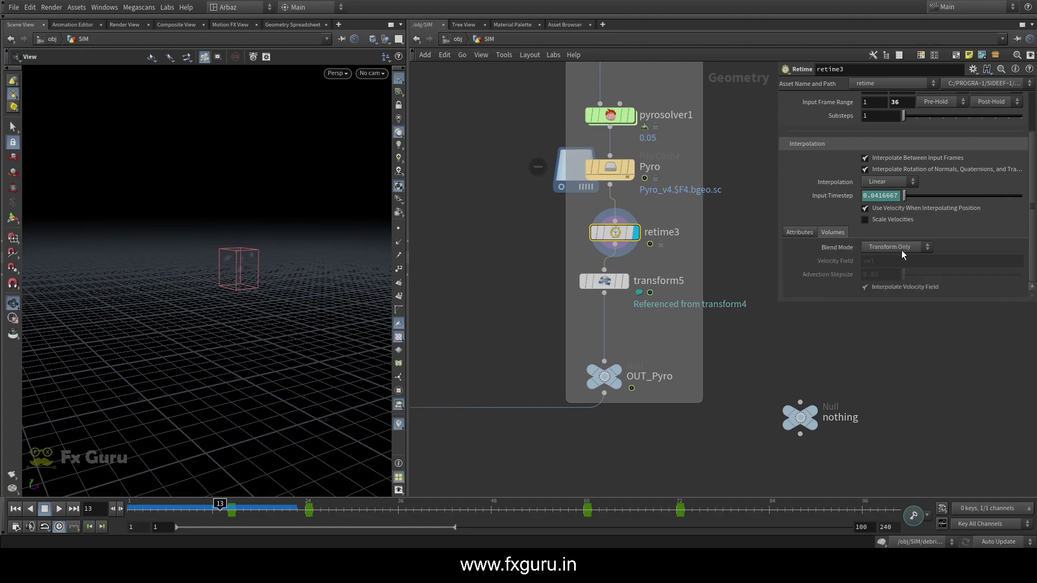
key("Up")
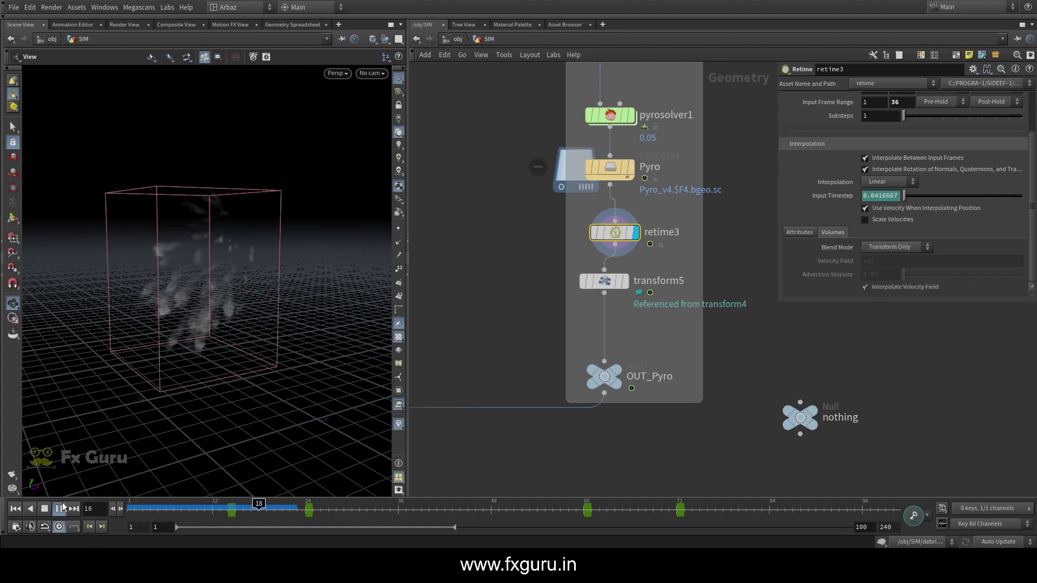
left_click_drag(268, 360, 205, 329)
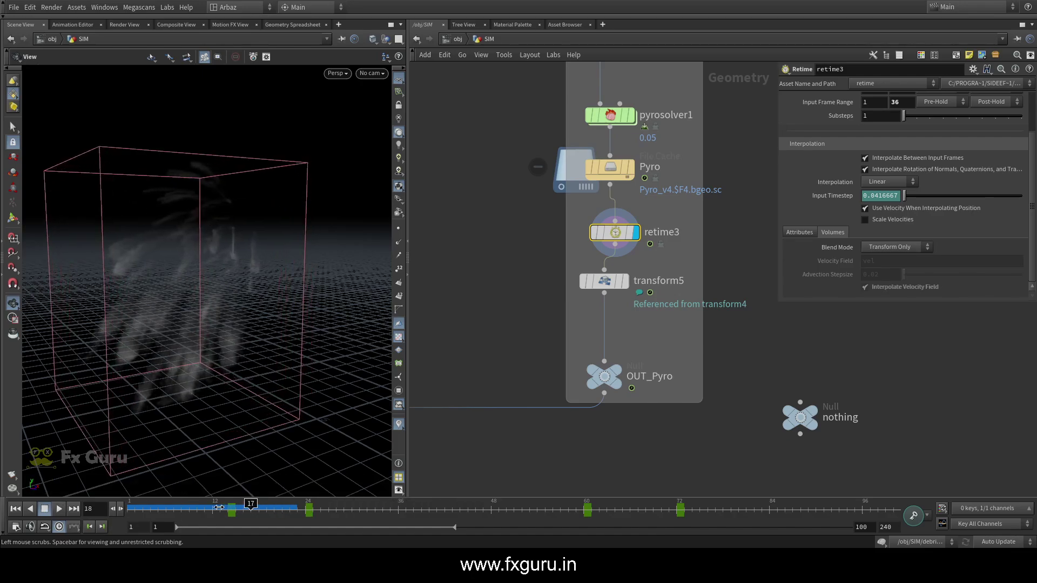
left_click(239, 509)
left_click_drag(242, 512, 431, 511)
left_click(229, 509)
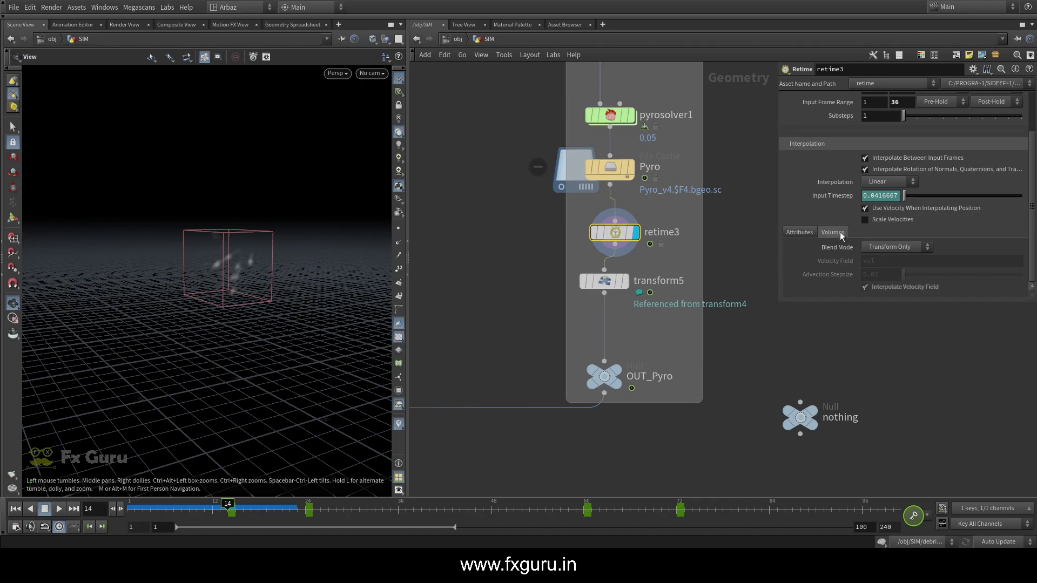
Set retime3's volume blend mode to Advected and return to frame 1
left_click(894, 248)
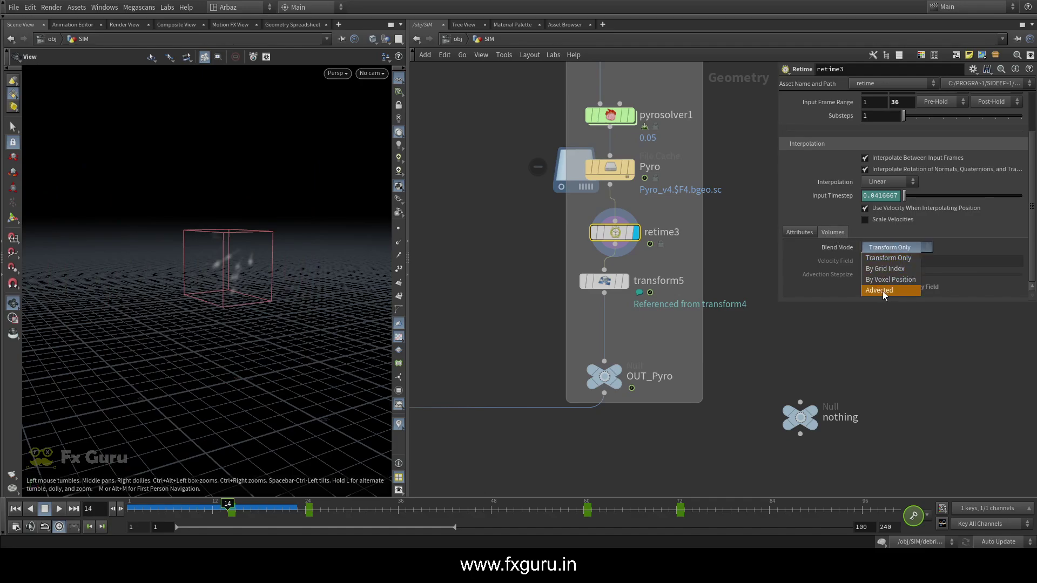
left_click(882, 290)
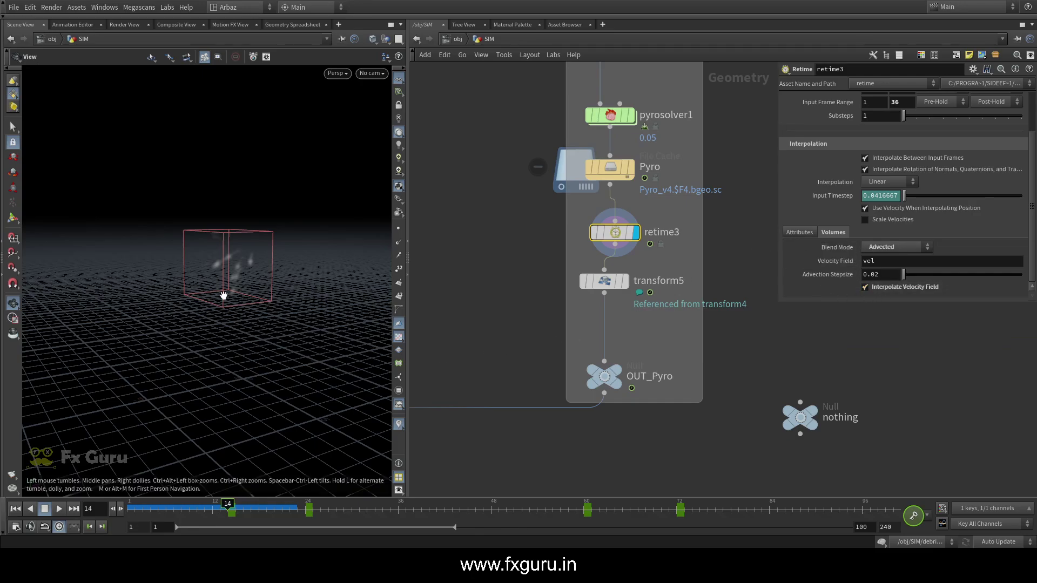
left_click_drag(222, 294, 278, 321)
left_click_drag(227, 512, 115, 507)
Look through cam1, play the smoke flipbook in MPlay, rewind it to frame 1 and minimize the player
left_click(372, 73)
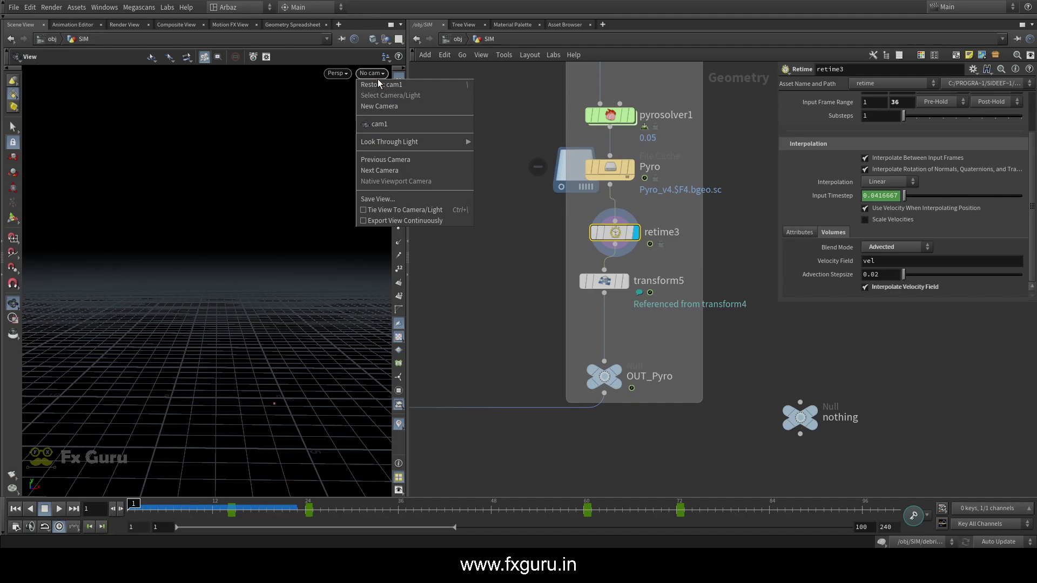
left_click(386, 126)
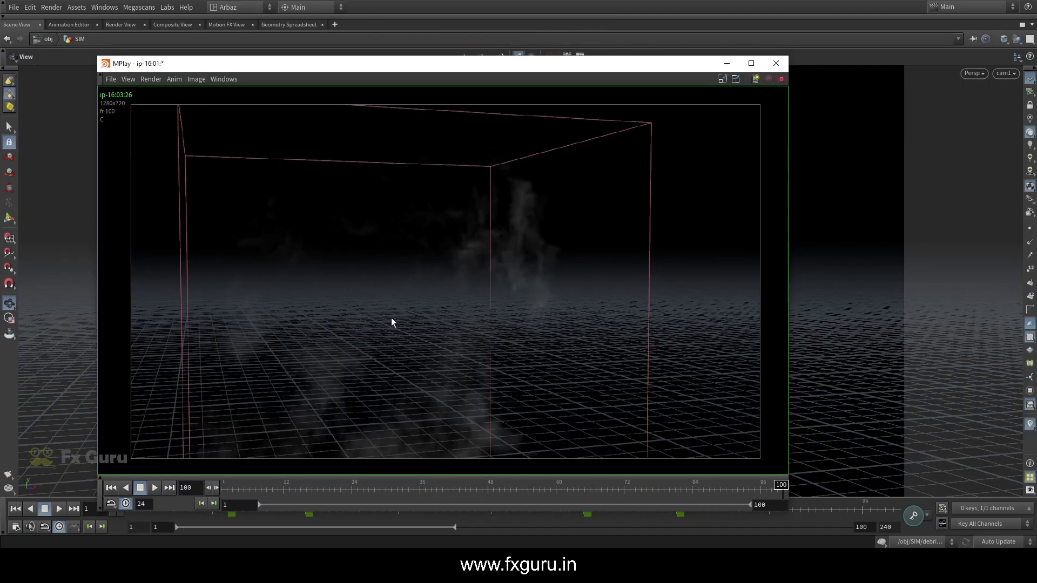
left_click(111, 489)
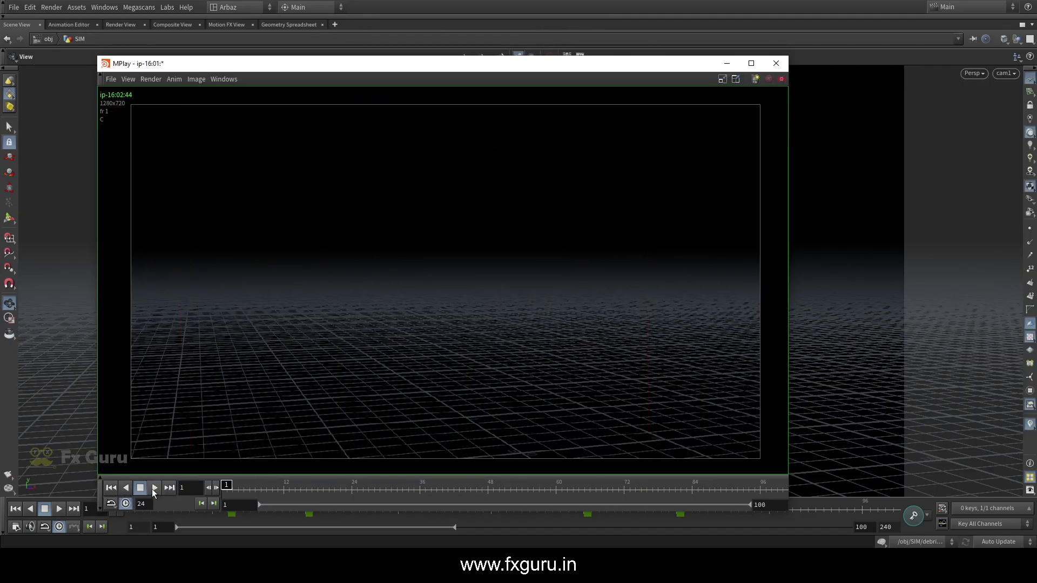
left_click(154, 488)
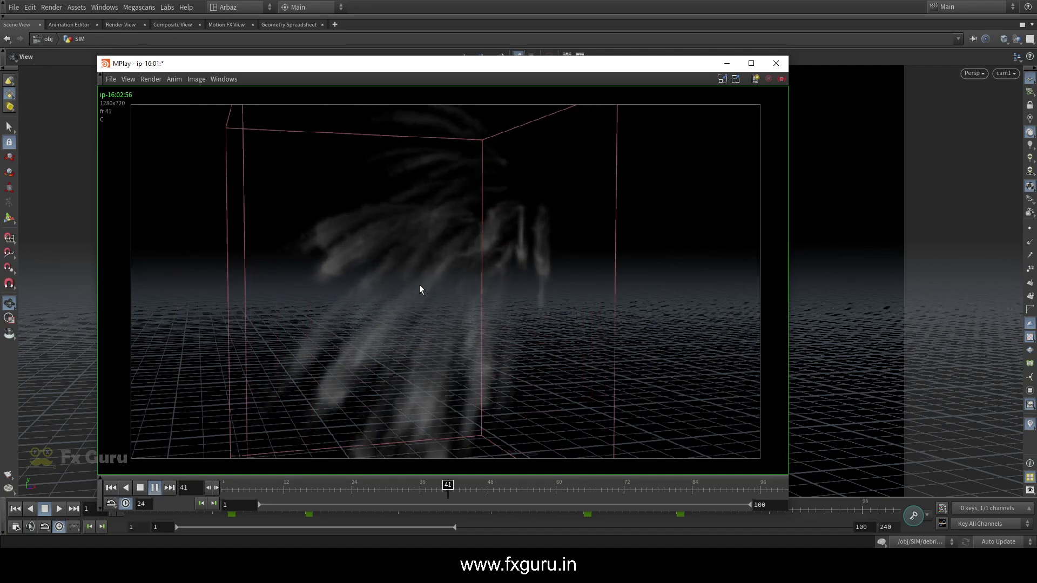
left_click(139, 488)
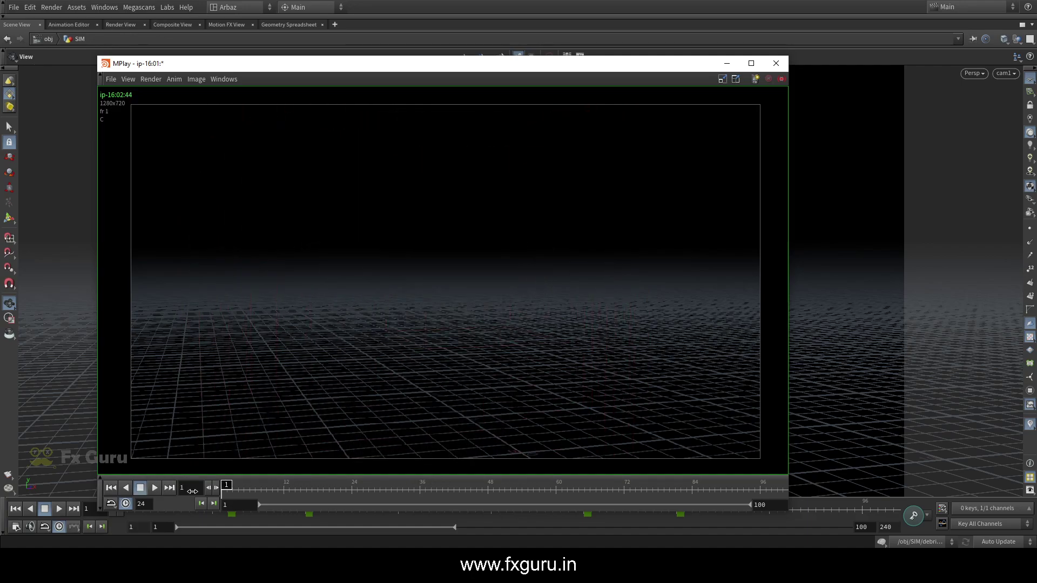
left_click(154, 488)
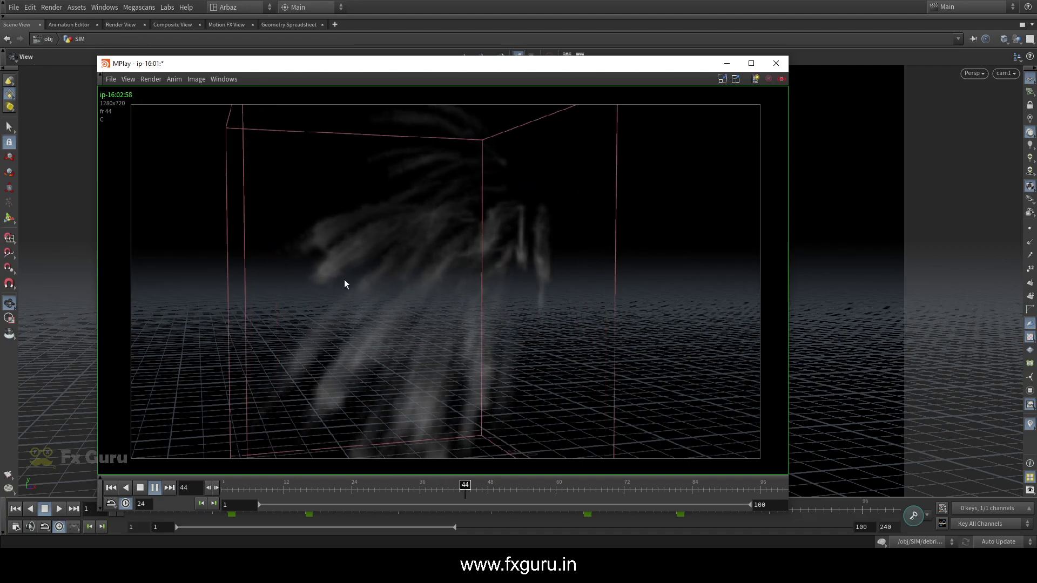
left_click(139, 487)
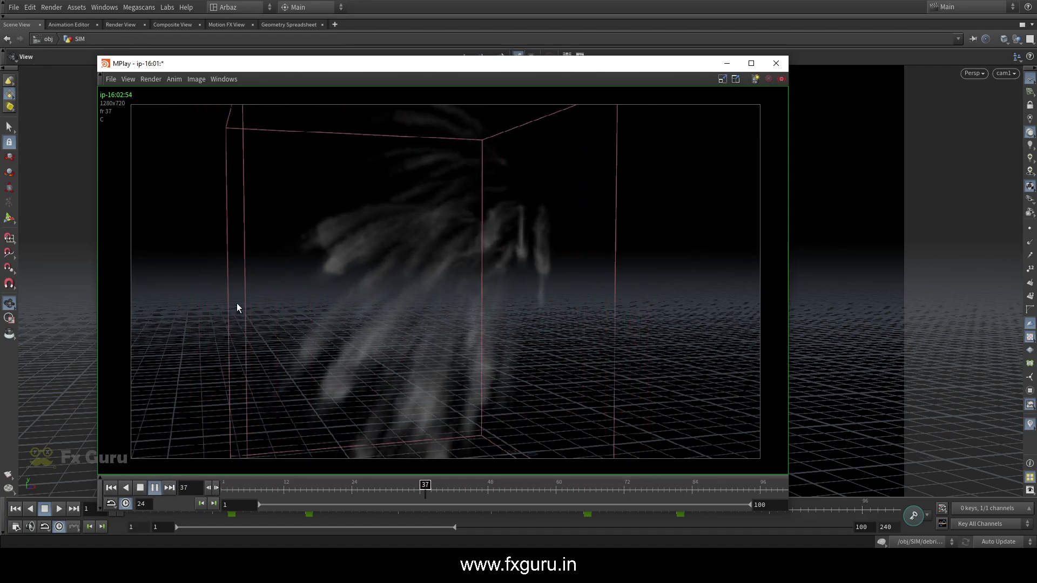
left_click_drag(462, 489, 186, 467)
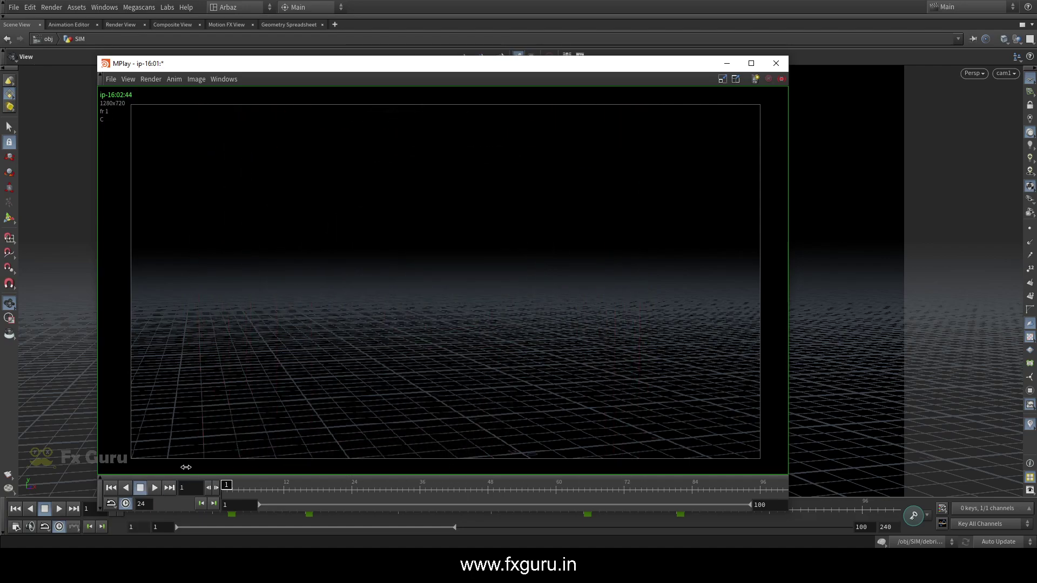
left_click(725, 64)
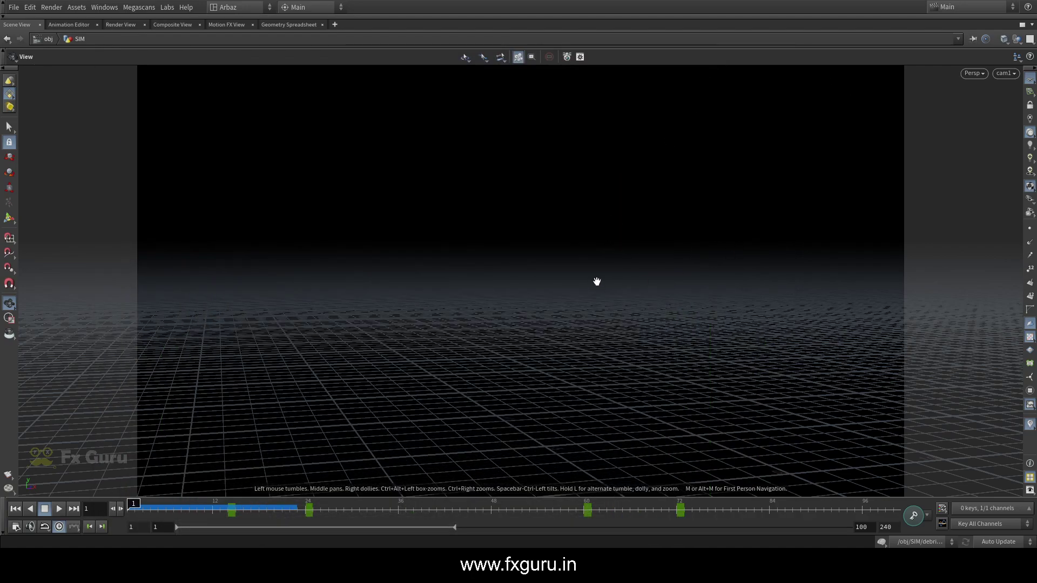
Restore the split pane layout, display transform5 with its settings and leave the cam1 view
key("ctrl+b")
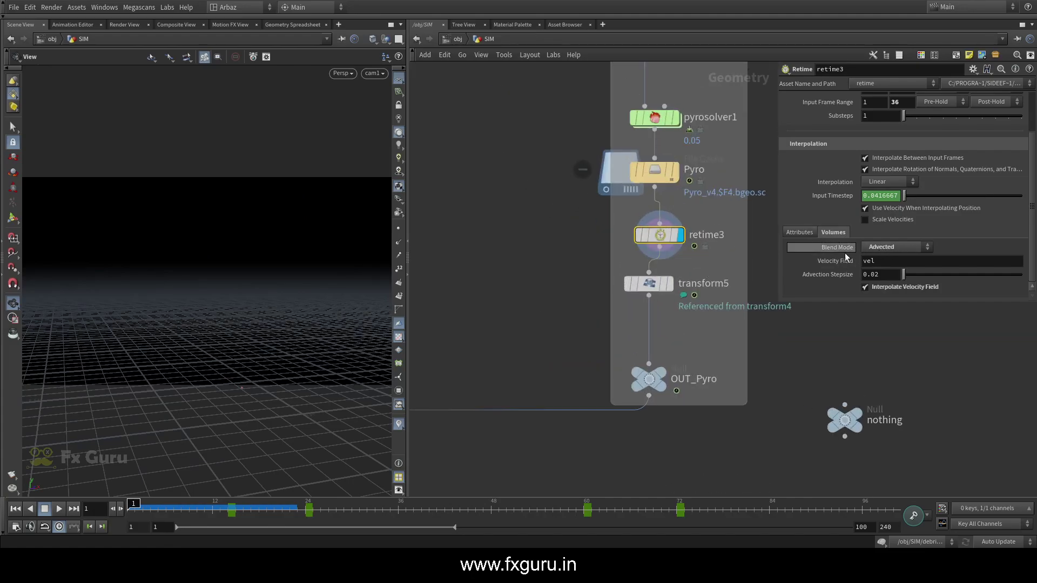
left_click(670, 284)
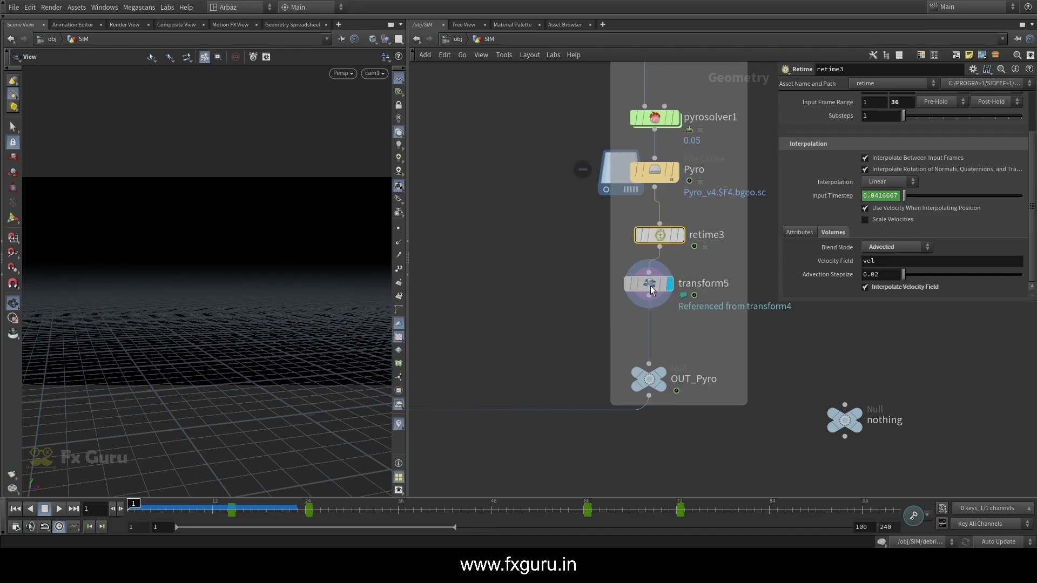
left_click(652, 290)
left_click(373, 74)
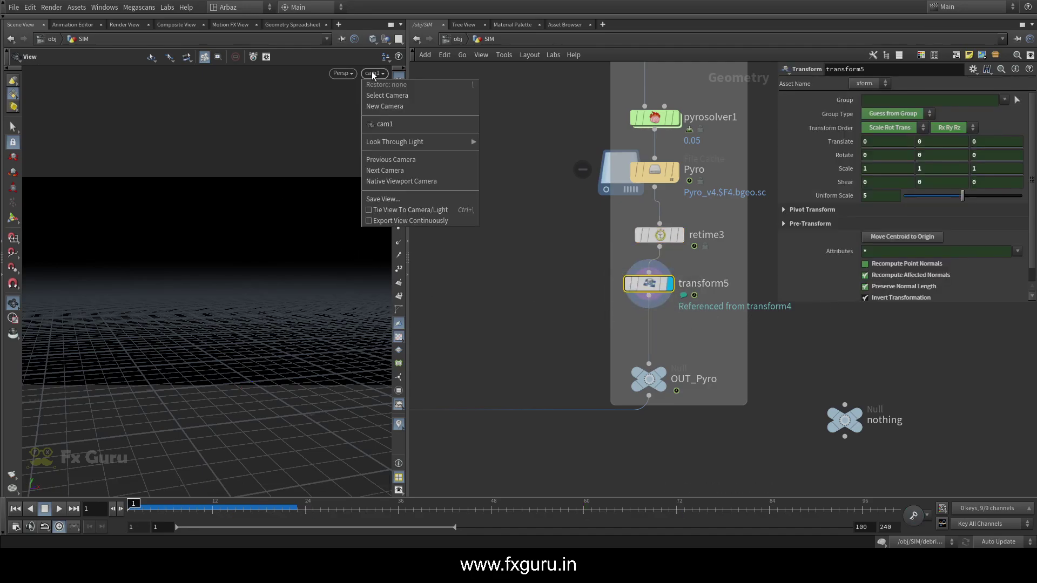
left_click(517, 130)
Scrub the transform5 smoke to frame 25 and examine it from a wider angle
scroll(280, 270, "down", 3)
scroll(279, 270, "down", 3)
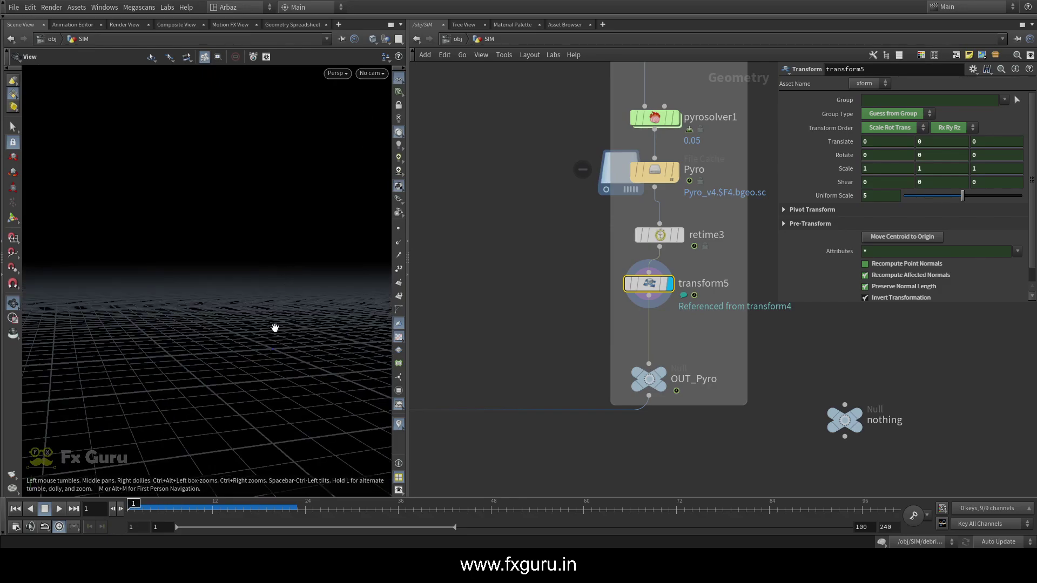
scroll(272, 332, "down", 4)
key("Up")
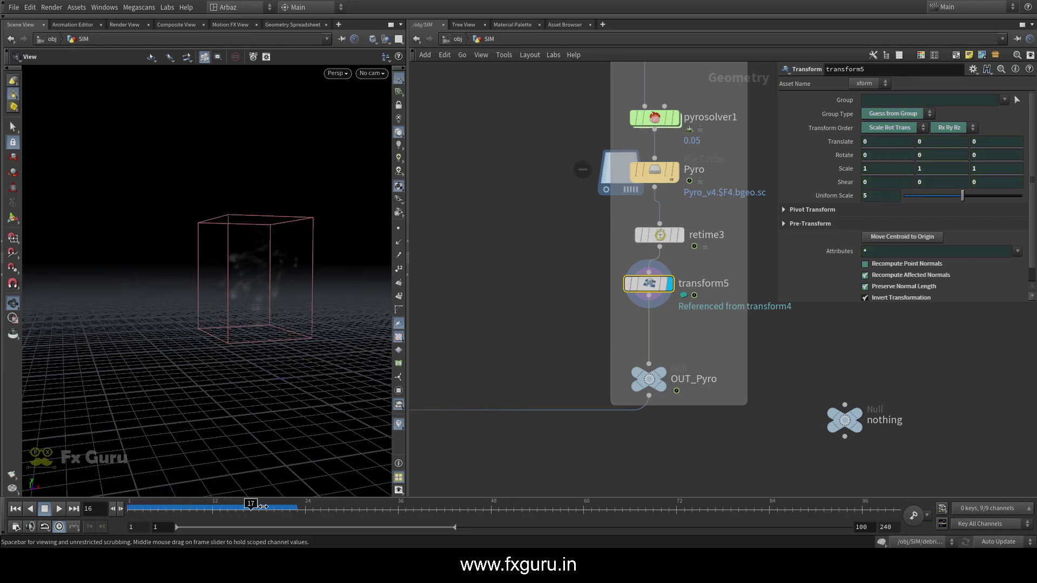
left_click_drag(237, 290, 282, 334)
left_click_drag(285, 504, 312, 503)
left_click_drag(215, 377, 190, 269)
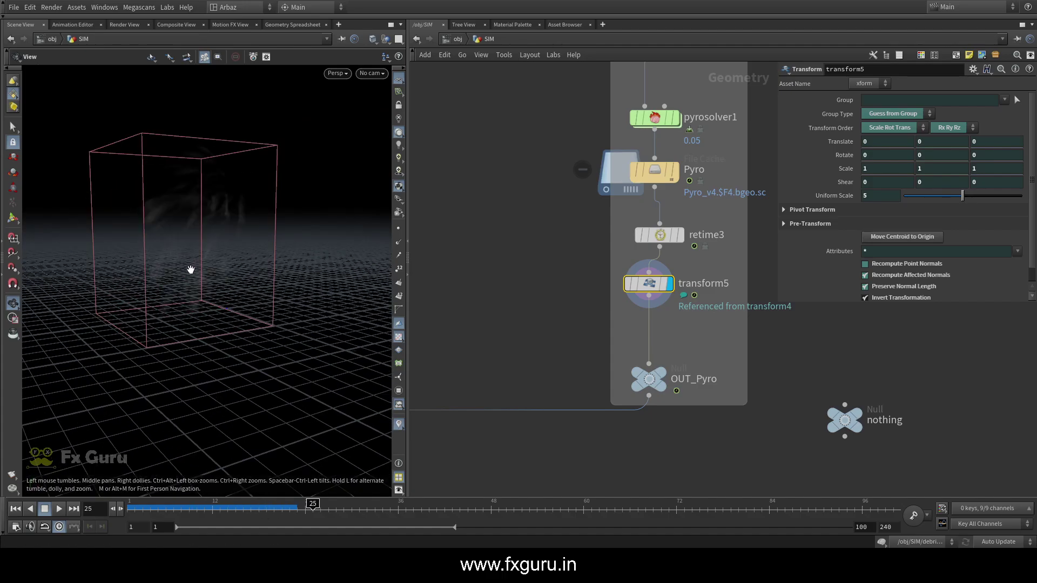
left_click_drag(209, 211, 205, 216)
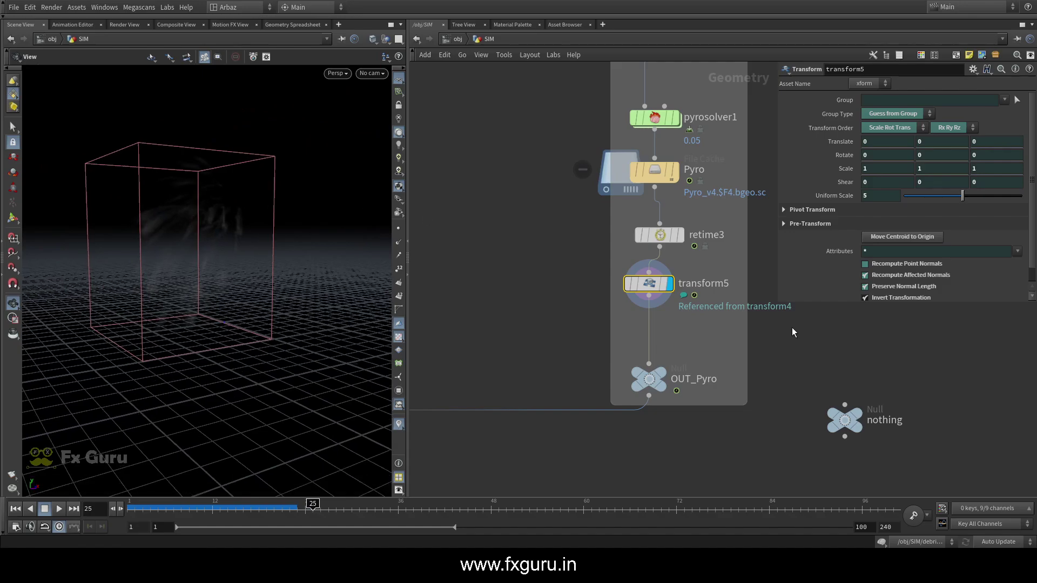
Select OUT_Pyro and trace how the pyro, debris, RBD and shoe outputs connect across the SIM network
middle_click_drag(695, 348, 703, 333)
scroll(723, 319, "down", 3)
scroll(663, 332, "up", 3)
left_click(664, 335)
scroll(528, 270, "down", 3)
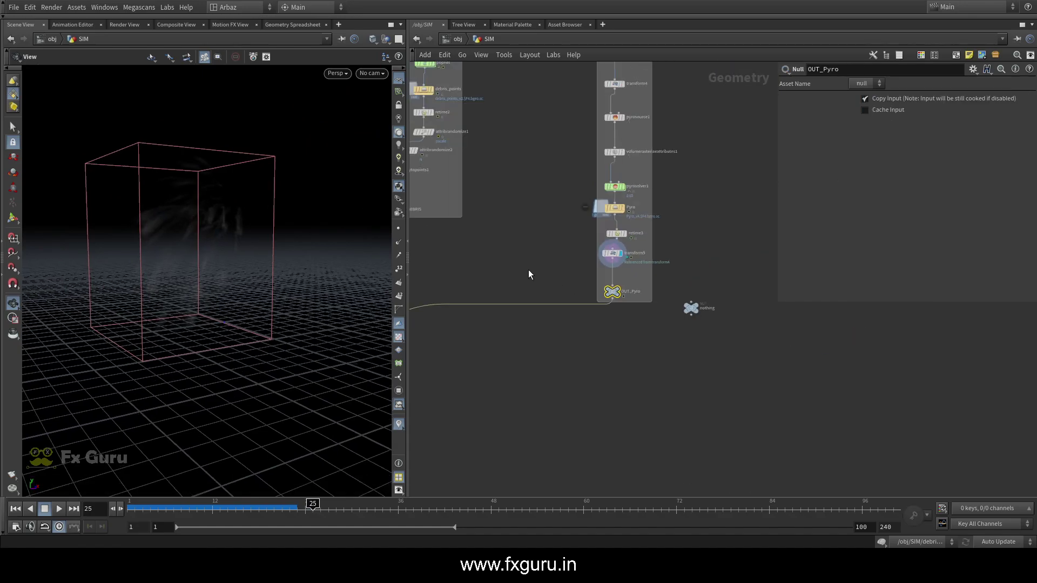
scroll(558, 309, "up", 3)
middle_click_drag(583, 297, 711, 294)
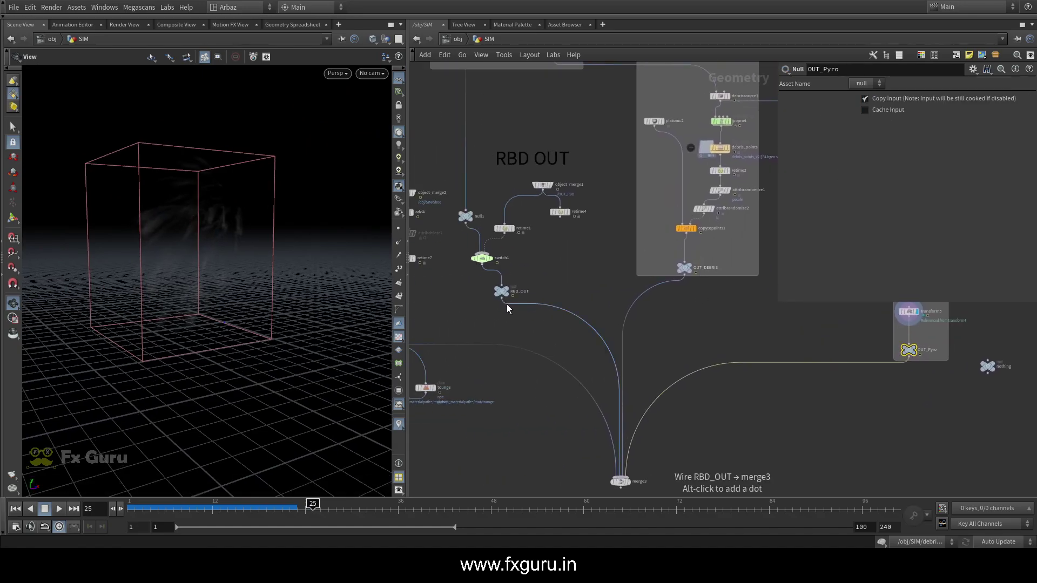
scroll(510, 276, "up", 3)
scroll(558, 278, "down", 3)
middle_click_drag(558, 279, 508, 282)
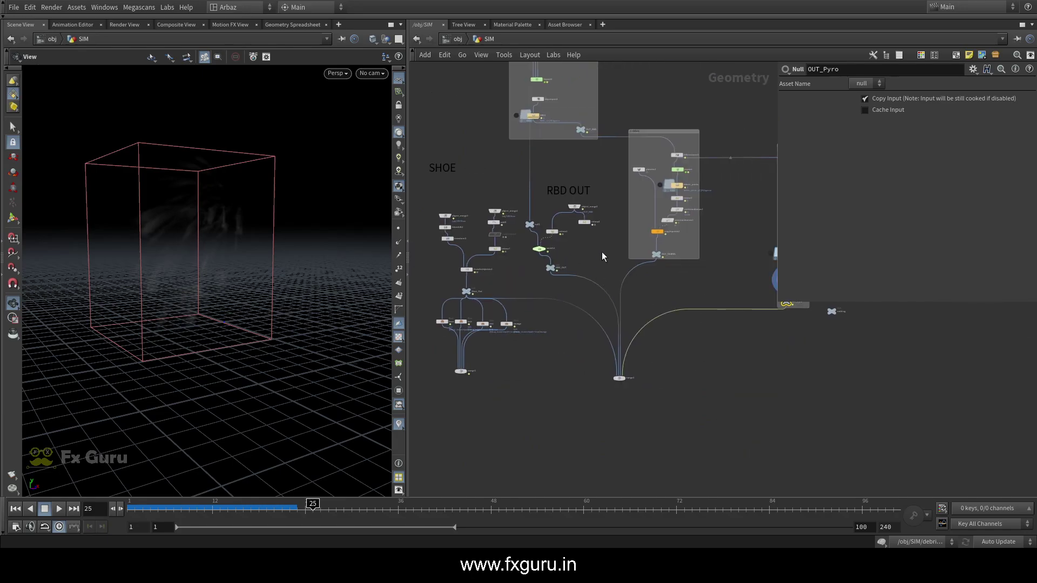
scroll(621, 260, "down", 2)
middle_click_drag(622, 262, 559, 320)
scroll(605, 164, "down", 3)
middle_click_drag(605, 164, 587, 228)
scroll(563, 173, "up", 5)
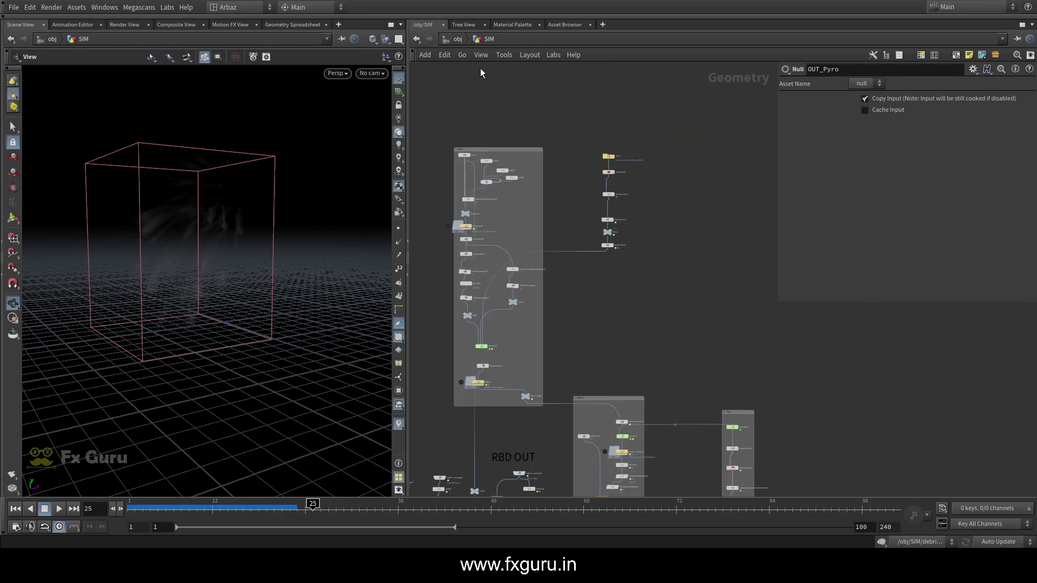
Switch from the SIM network to the Solaris stage and survey its SOP imports, camera, material library and dome light
left_click(457, 39)
left_click(455, 43)
left_click(497, 120)
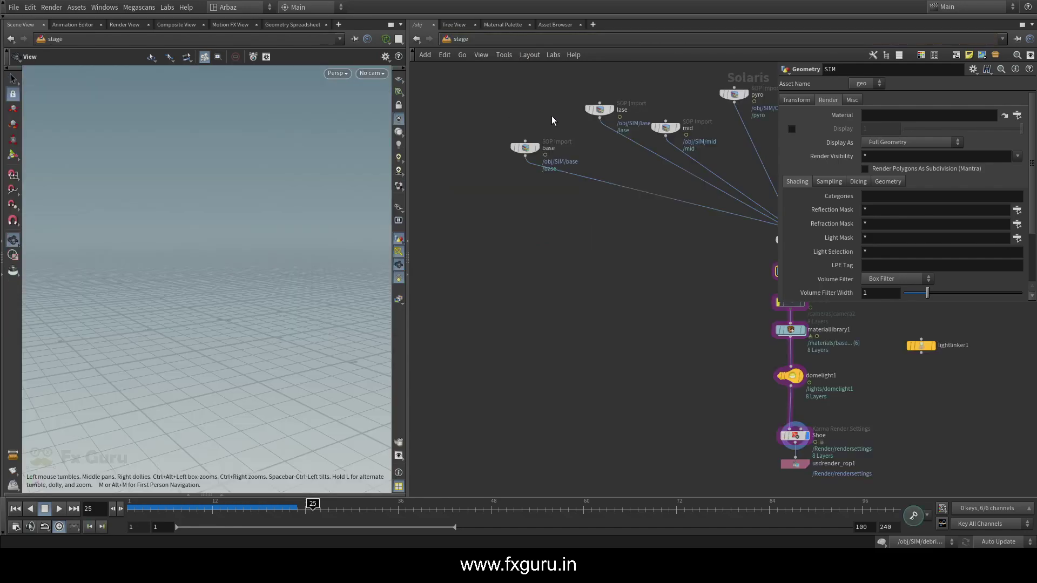
scroll(536, 231, "down", 3)
scroll(511, 229, "up", 2)
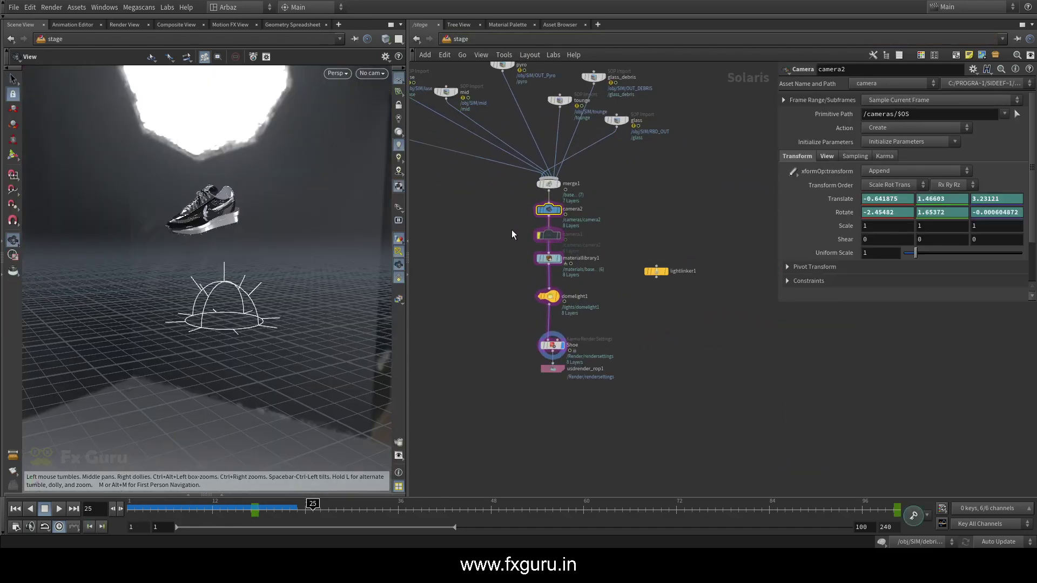
middle_click_drag(511, 229, 584, 236)
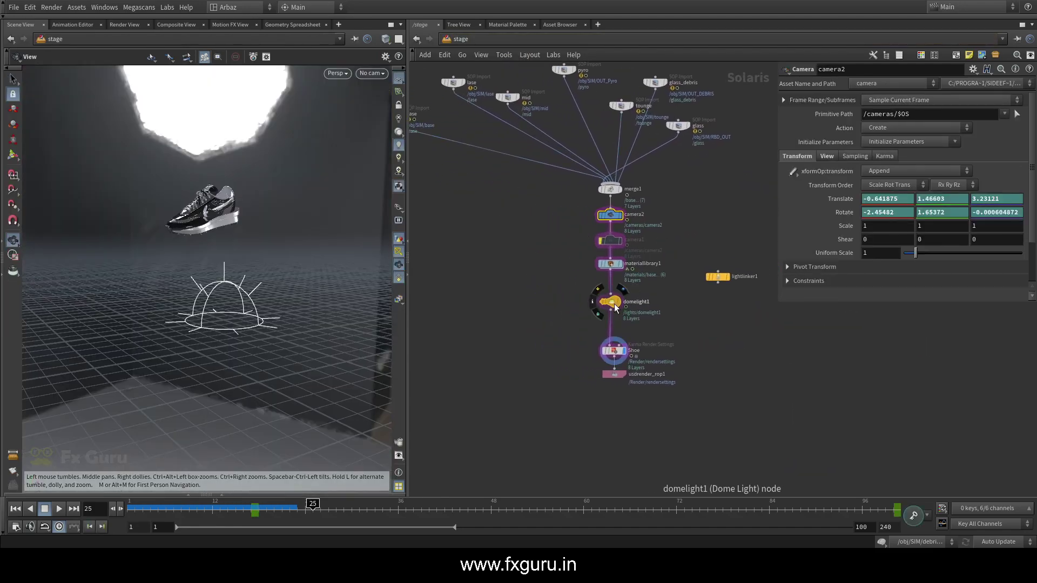
Bypass the dome light and display the base, lase, mid, pyro and tounge SOP imports one by one
left_click(598, 288)
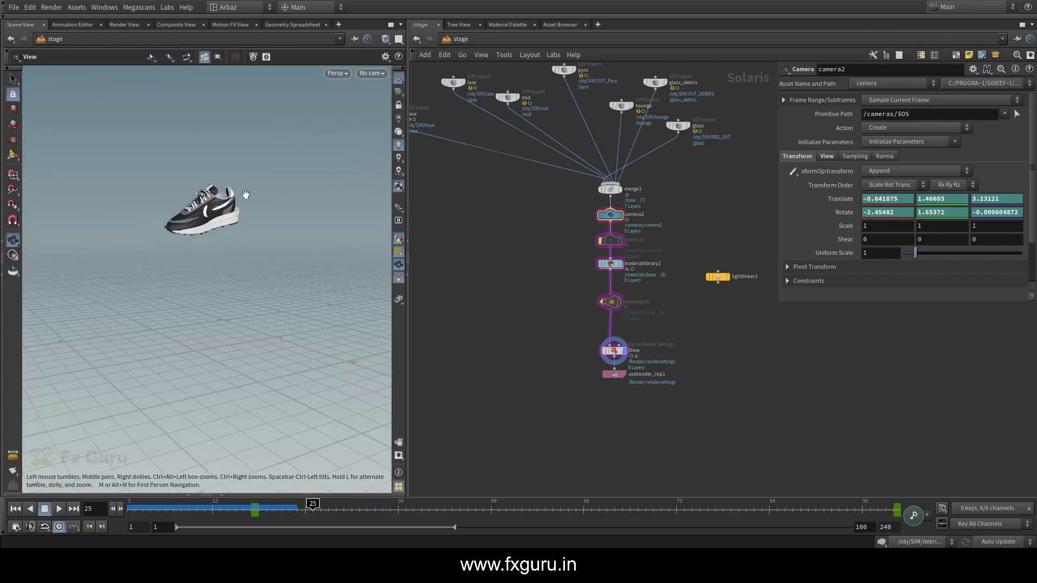
scroll(614, 322, "up", 2)
left_click(510, 197)
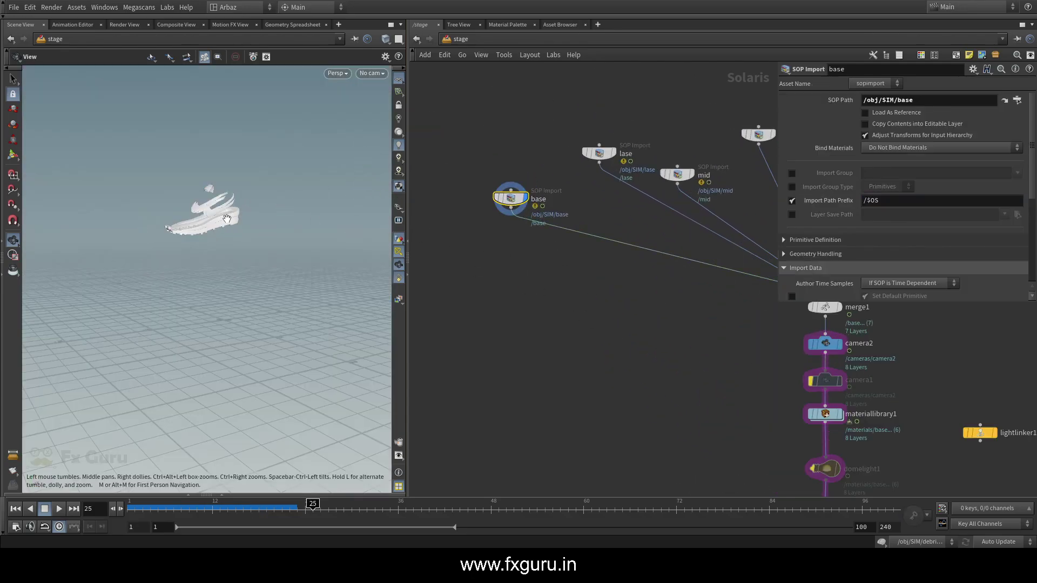
middle_click_drag(600, 151, 457, 174)
left_click(514, 146)
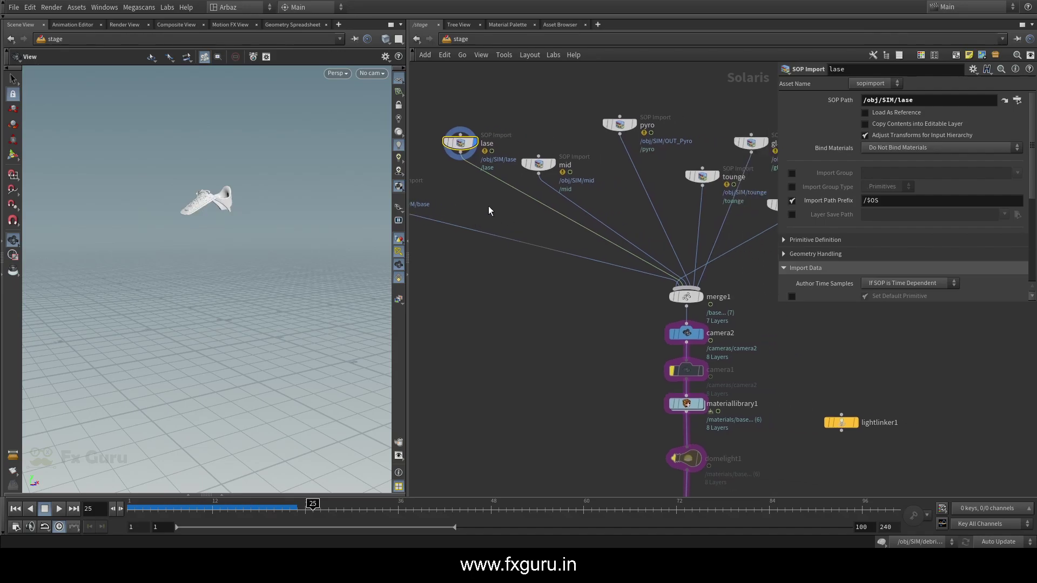
left_click(538, 163)
left_click(620, 124)
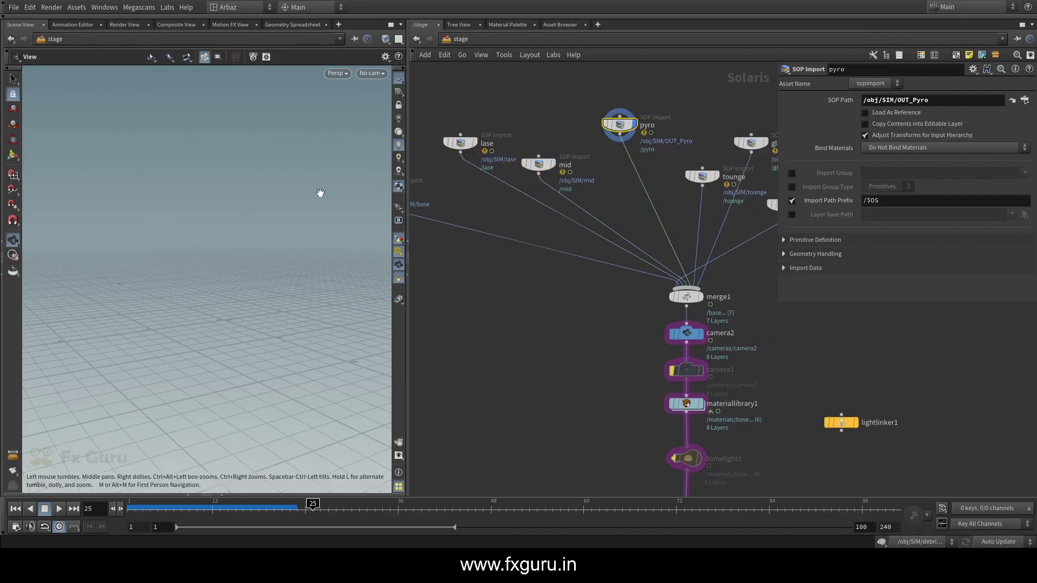
middle_click_drag(604, 183, 555, 172)
left_click_drag(671, 169, 651, 173)
middle_click_drag(695, 338, 658, 333)
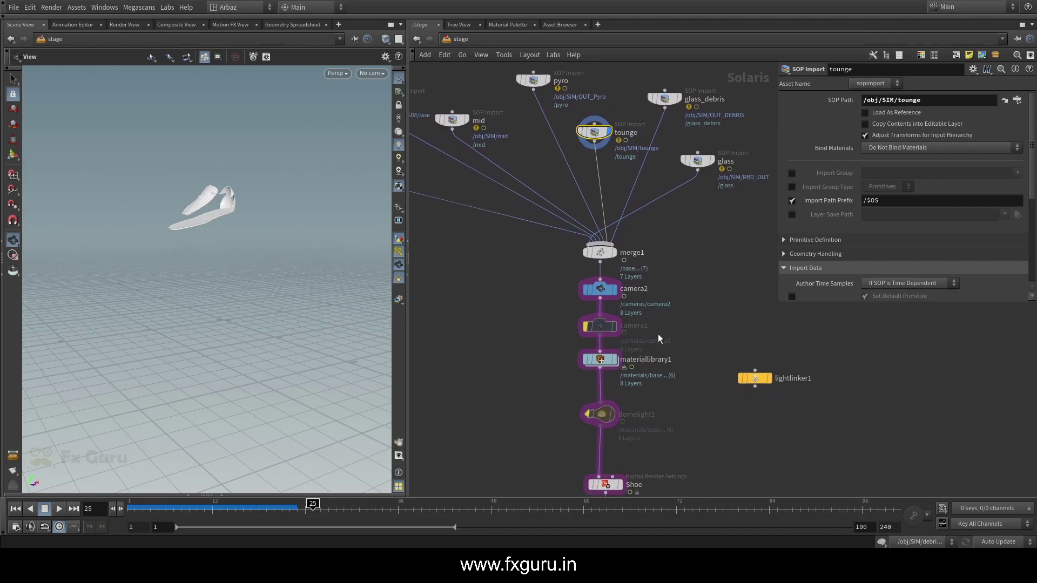
Display the glass_debris and glass imports, the combined result at merge1 and the camera2 node's settings
left_click(664, 98)
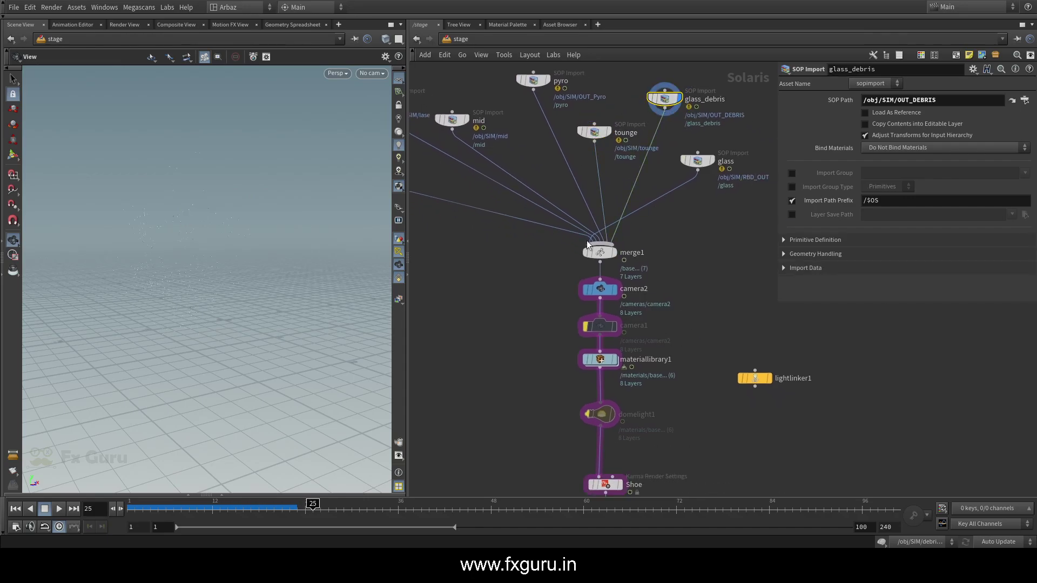
left_click(189, 494)
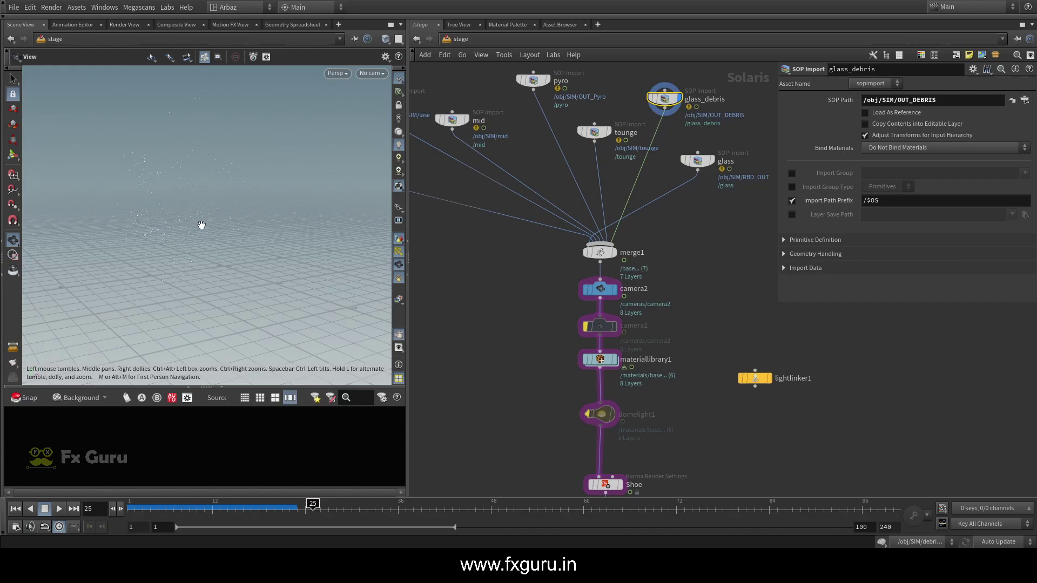
left_click(711, 160)
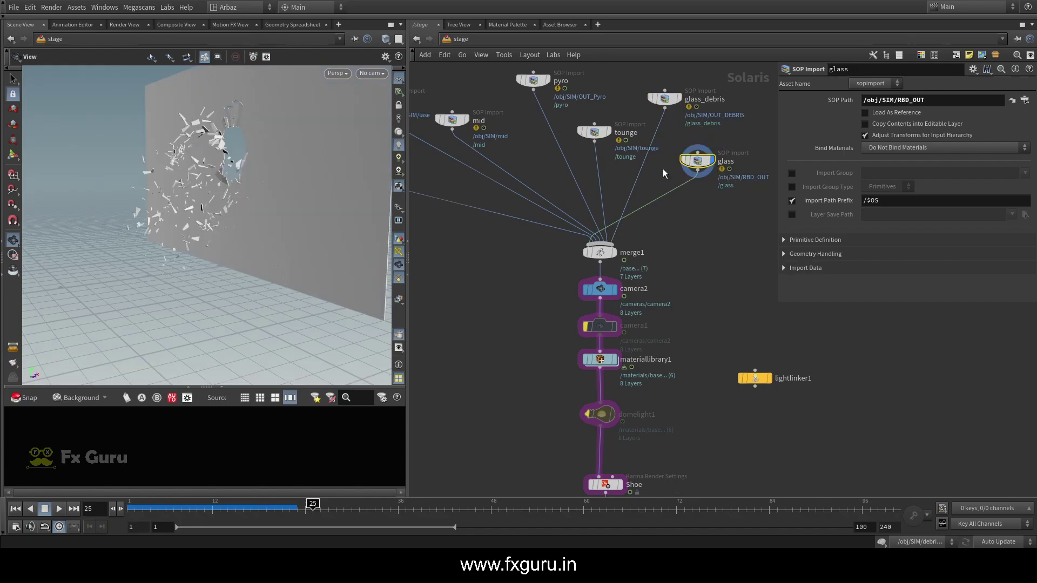
left_click_drag(167, 173, 215, 207)
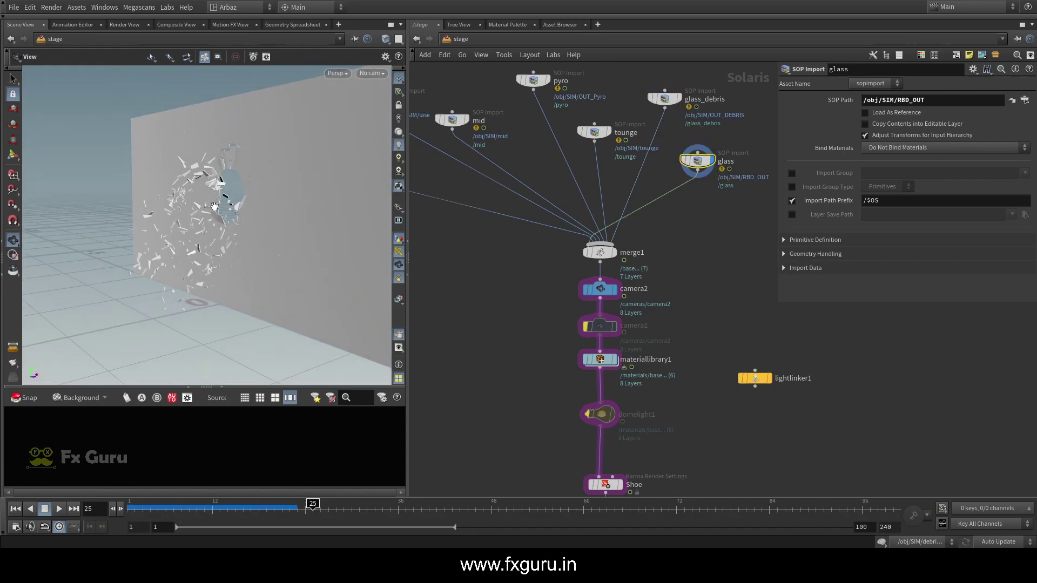
left_click(602, 252)
left_click(603, 290)
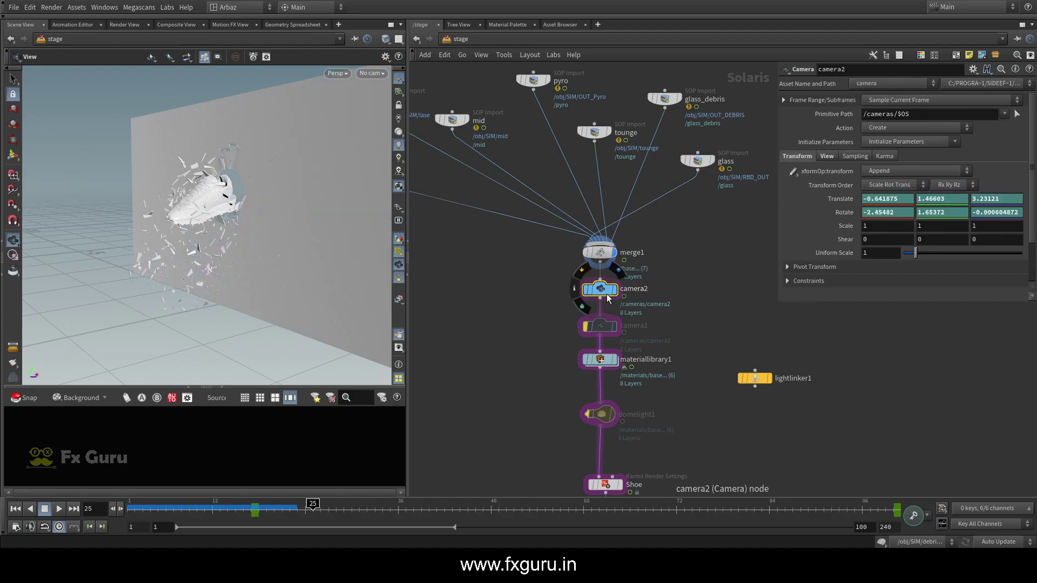
Open the contents of materiallibrary1 and inspect the smoke settings of the pyro shader
middle_click_drag(604, 294, 585, 234)
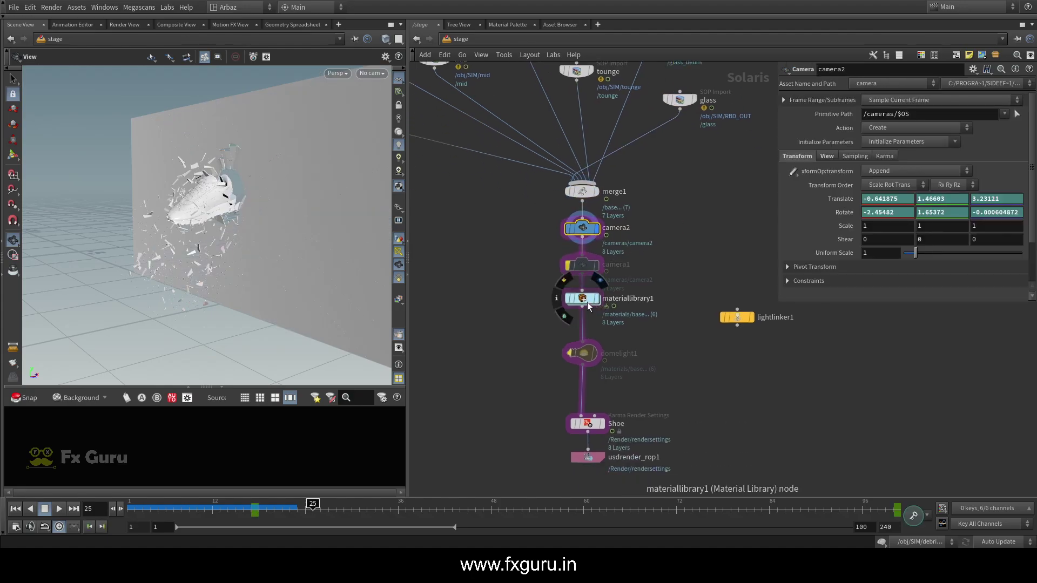
double_click(597, 305)
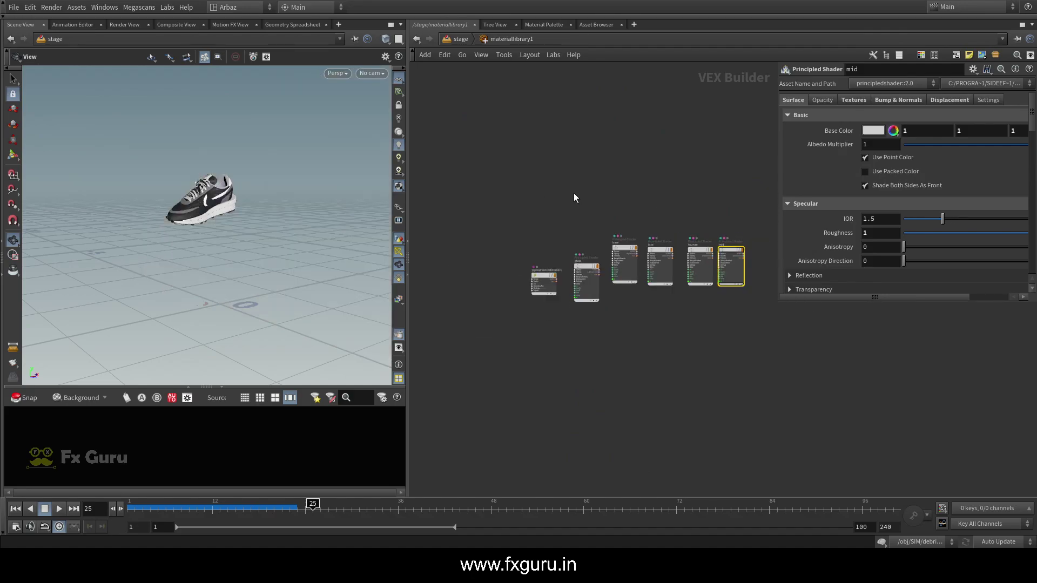
scroll(550, 199, "up", 4)
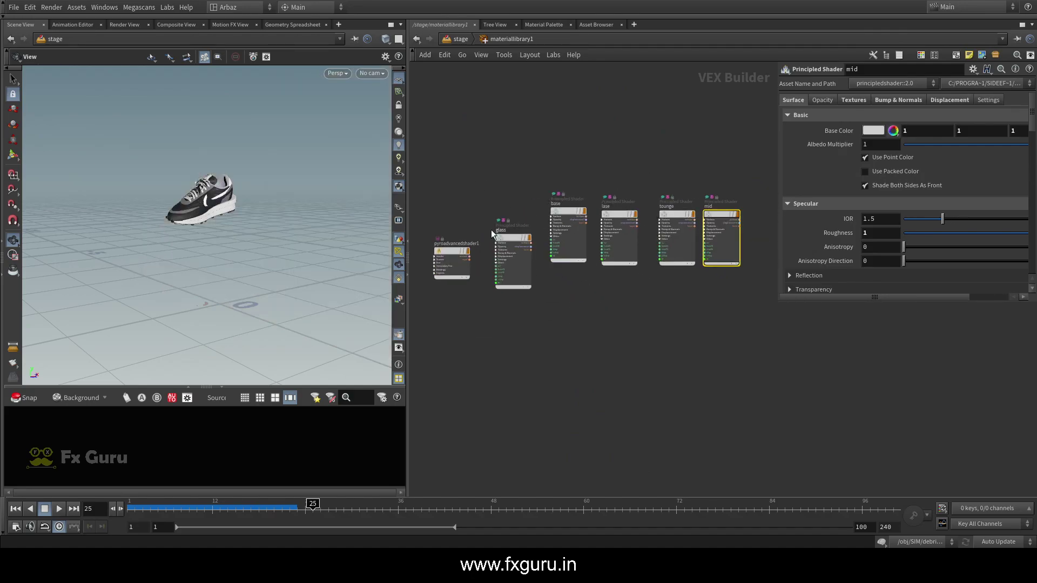
scroll(446, 256, "up", 3)
left_click(448, 254)
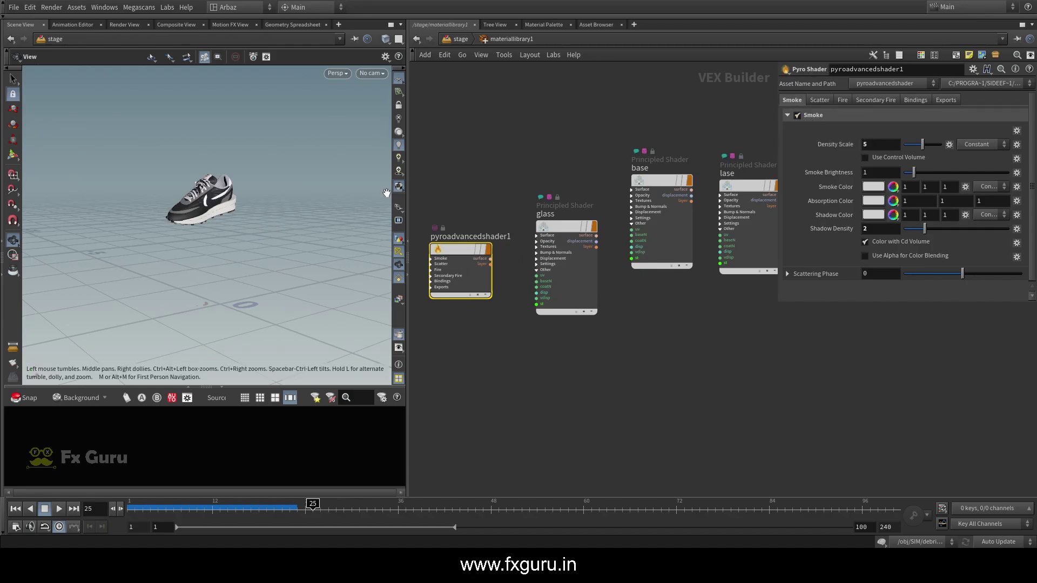
scroll(459, 173, "down", 3)
scroll(513, 162, "up", 3)
Inspect the glass shader's specular and transparency settings, plus the base, lase and tounge shaders
left_click(545, 205)
middle_click_drag(595, 299, 495, 312)
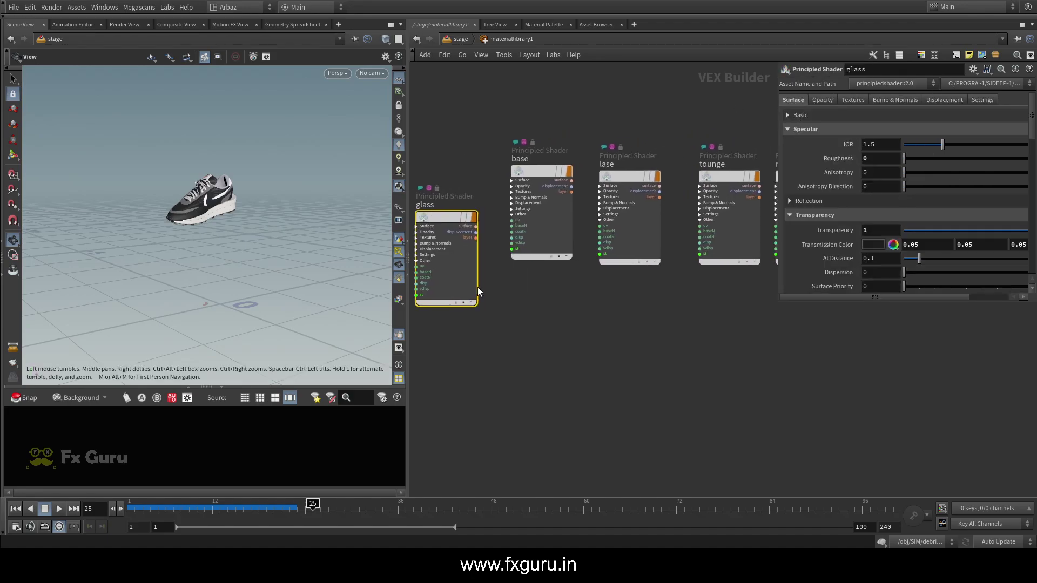
scroll(879, 206, "down", 2)
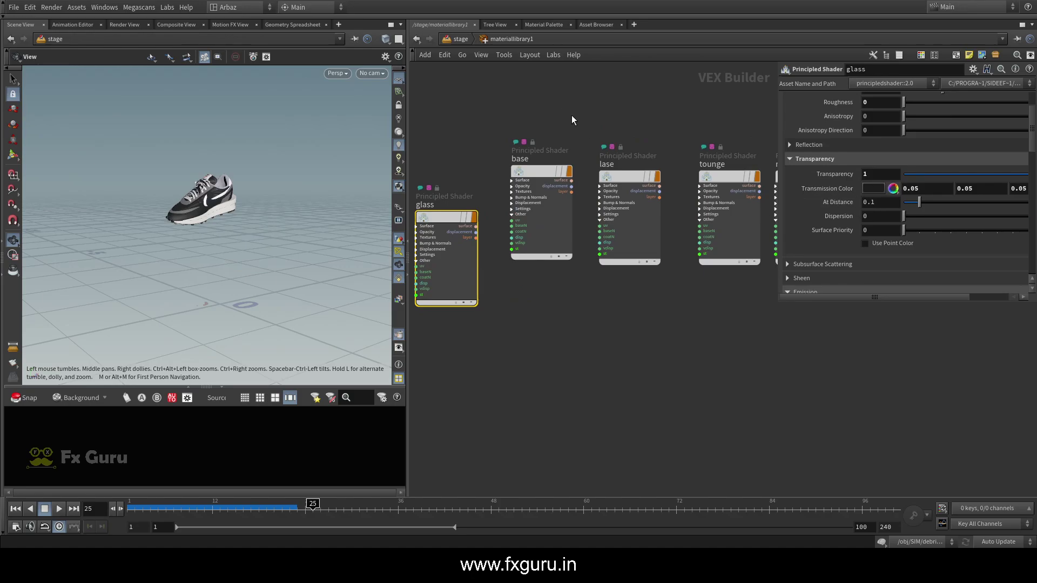
left_click(540, 179)
left_click(629, 184)
middle_click_drag(710, 354, 618, 333)
left_click(637, 169)
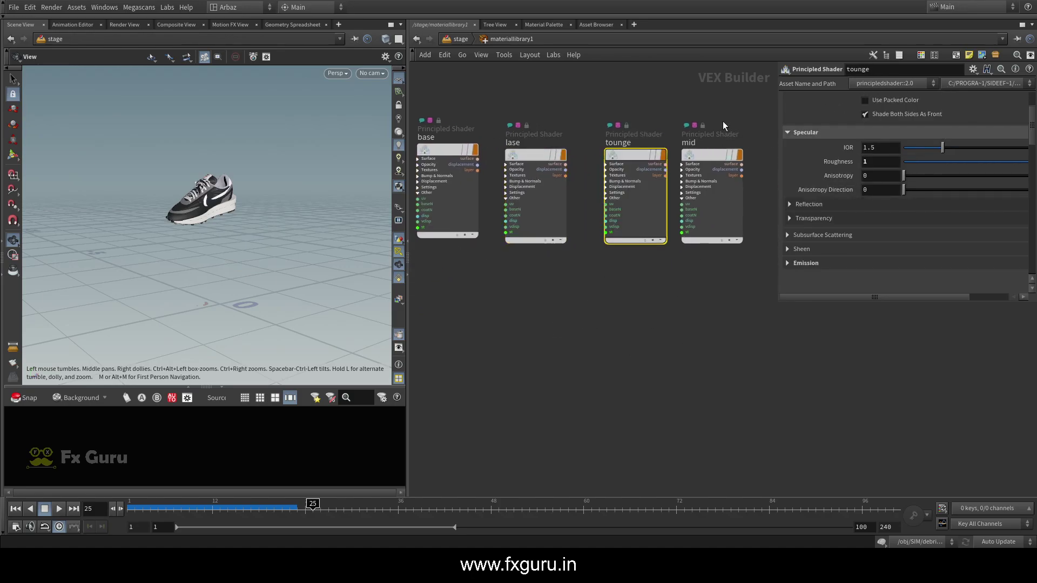
Return to the stage network and review which geometry path each material in materiallibrary1 is assigned to
left_click(459, 39)
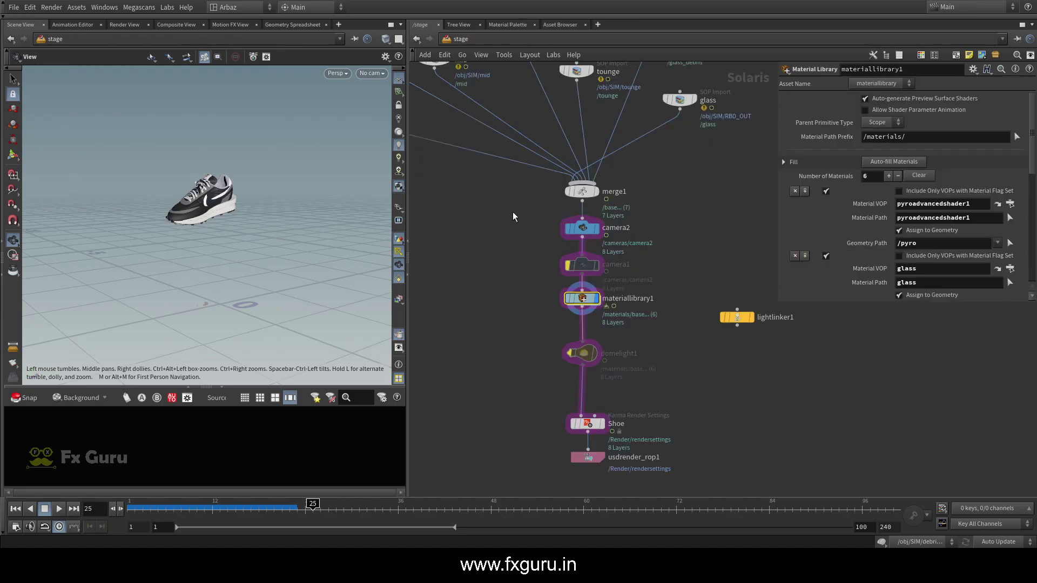
scroll(845, 205, "down", 10)
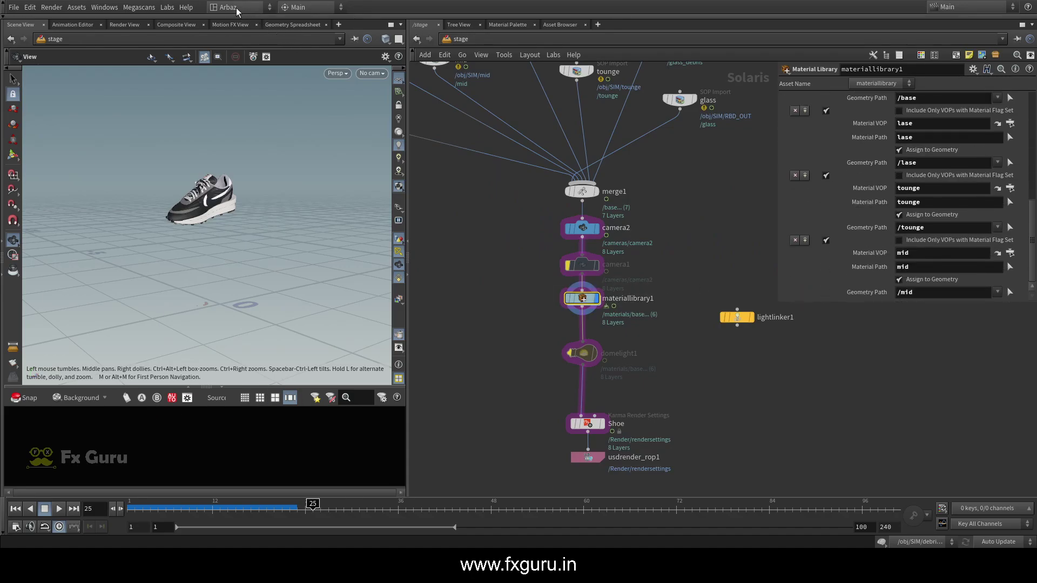
middle_click_drag(532, 209, 552, 284)
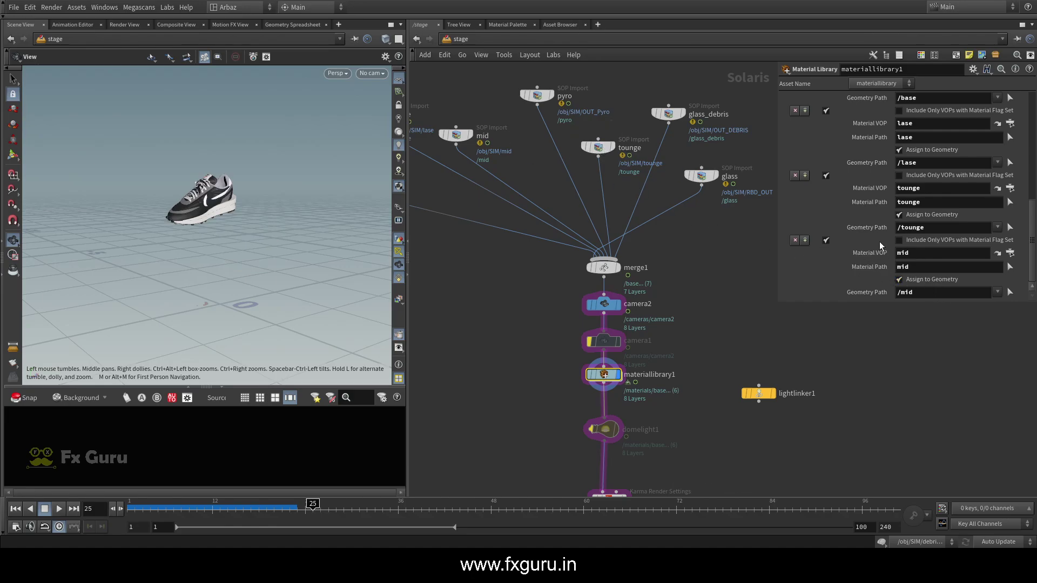
scroll(722, 232, "down", 5)
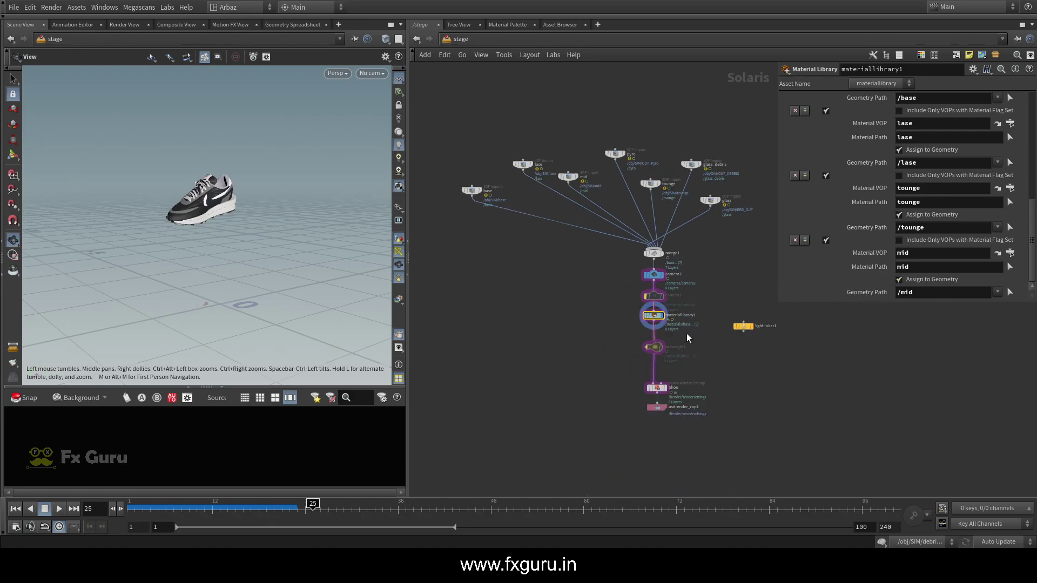
scroll(687, 338, "up", 4)
scroll(727, 323, "down", 1)
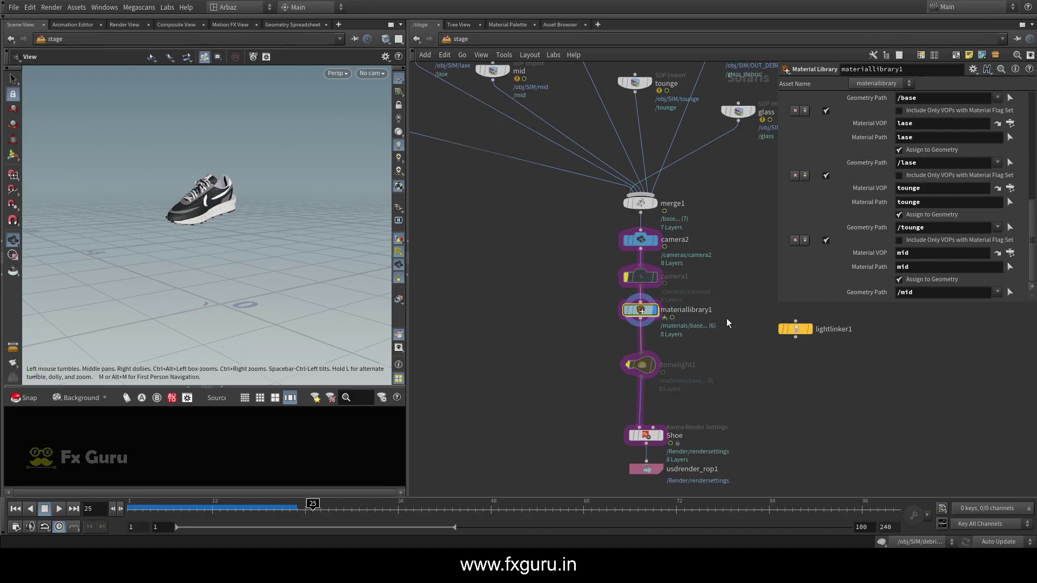
Re-enable domelight1, display it with its settings and look through camera2
middle_click_drag(726, 322, 665, 208)
mouse_move(578, 250)
left_click(560, 233)
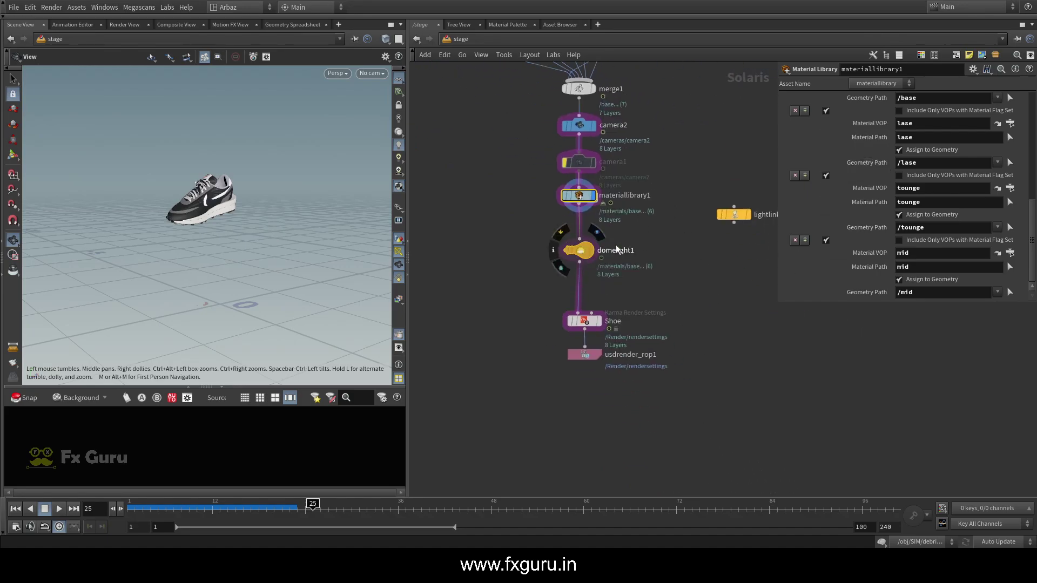
left_click(588, 251)
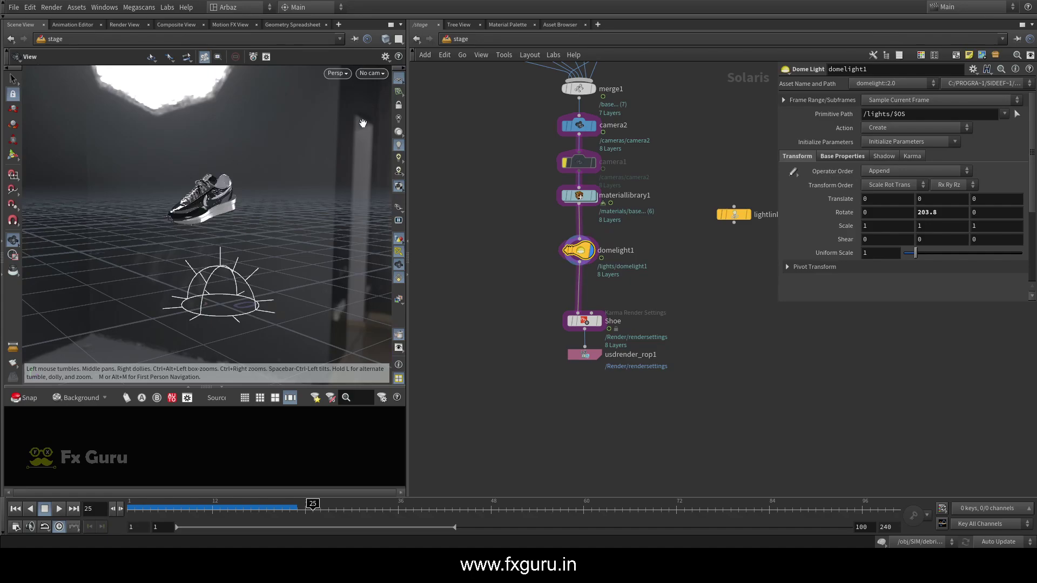
left_click(378, 73)
left_click(382, 88)
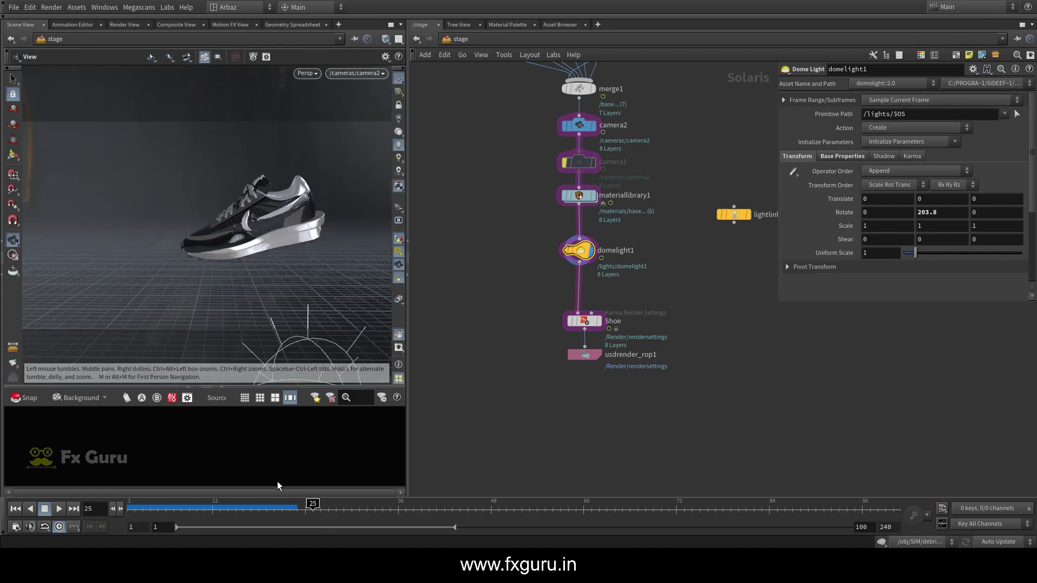
Display merge1 to check the merged inputs, and display the Shoe Karma Render Settings node with its parameters
scroll(509, 261, "down", 1)
middle_click_drag(487, 174, 579, 293)
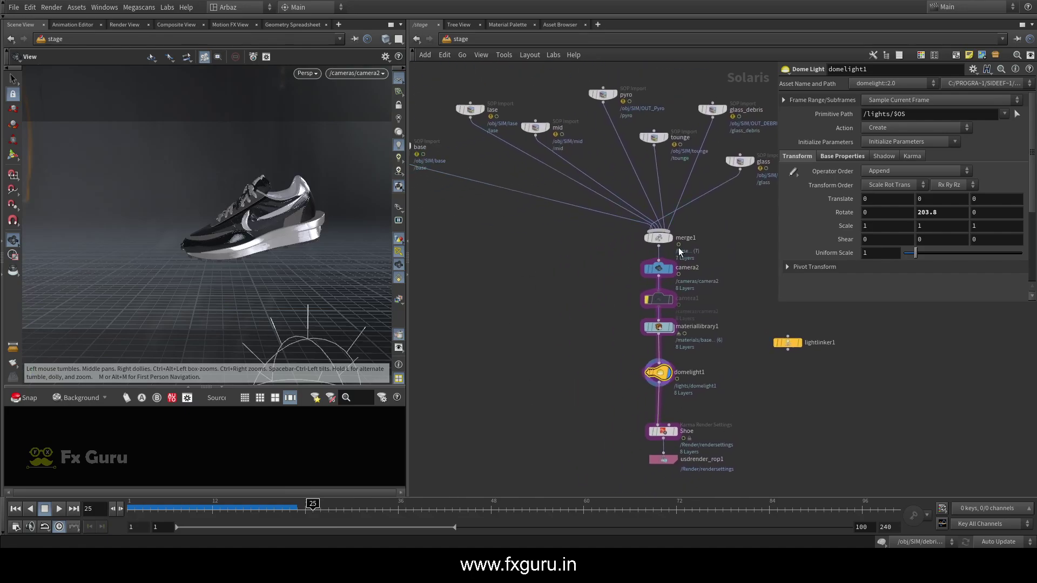
left_click(671, 242)
middle_click_drag(629, 432, 584, 280)
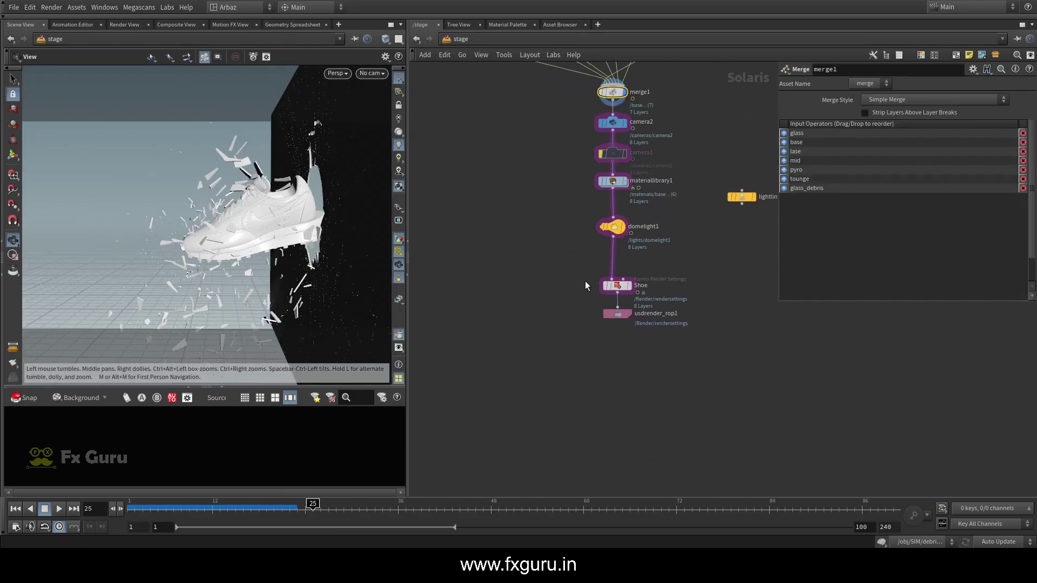
scroll(604, 277, "up", 3)
left_click(613, 293)
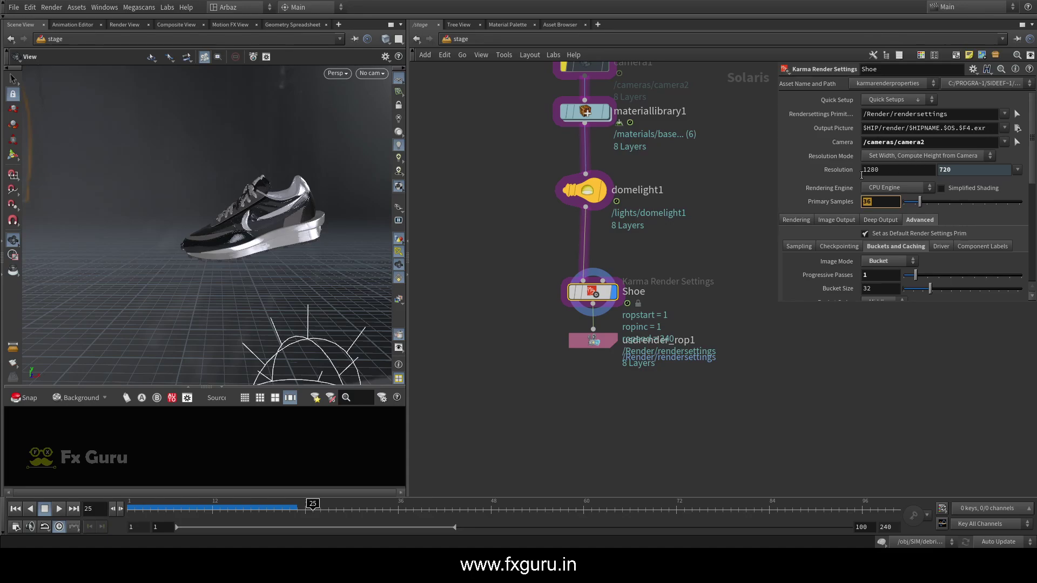
Preview the shattering shoe with the Karma renderer and switch the viewport back to Houdini GL
left_click(337, 73)
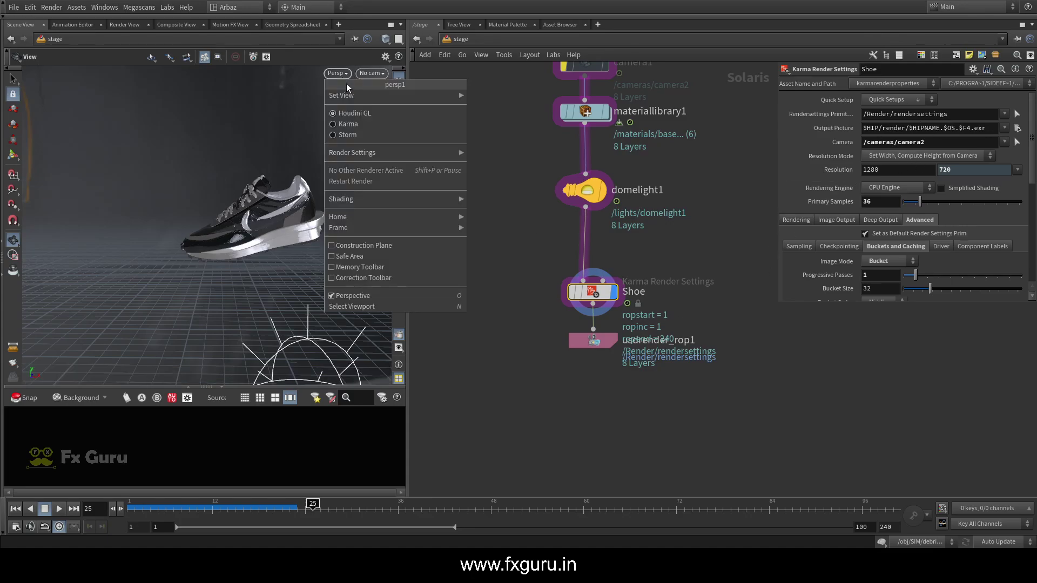
left_click(351, 126)
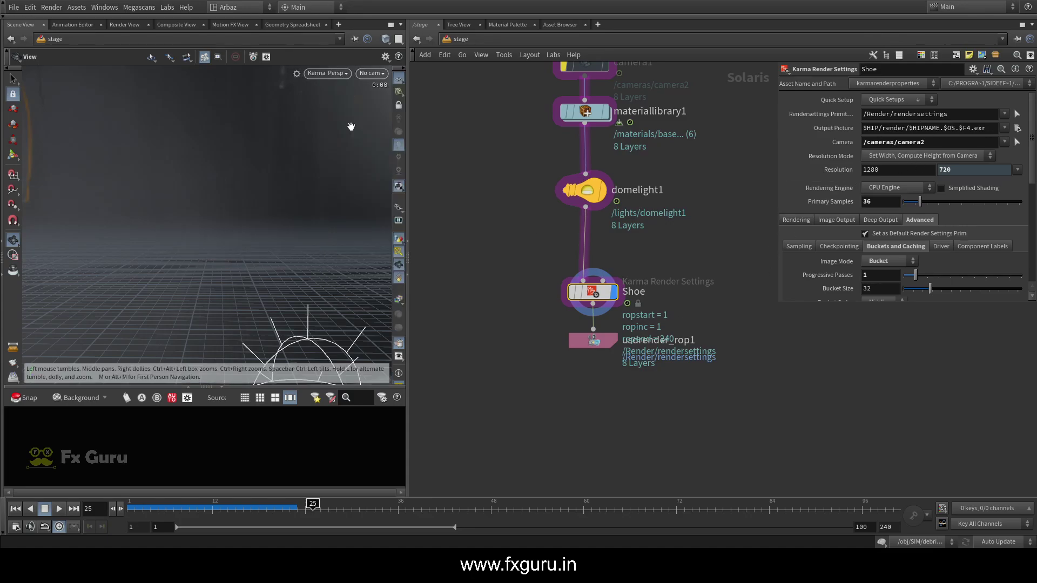
left_click(398, 252)
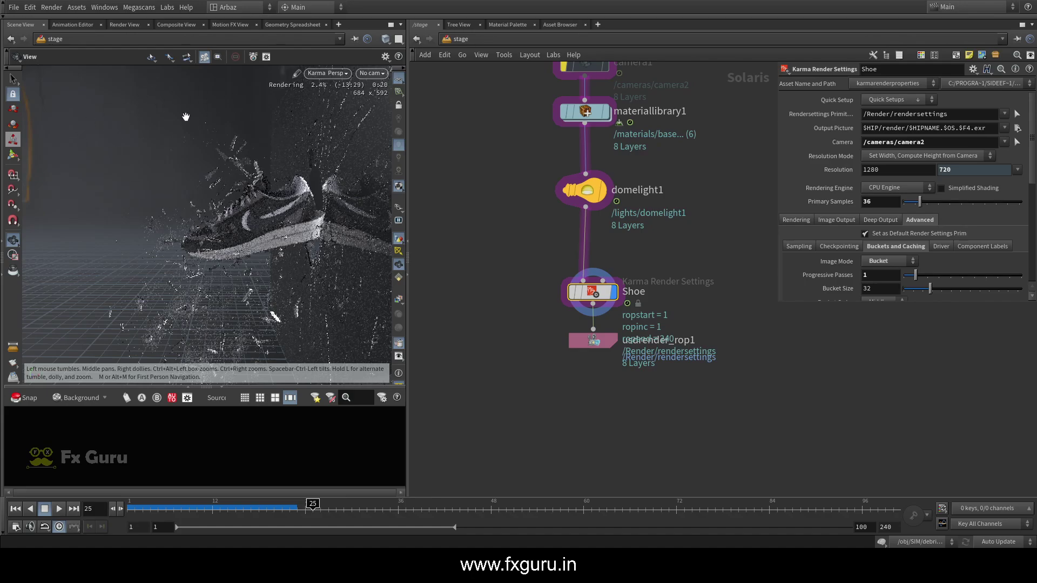
left_click(325, 73)
left_click(324, 115)
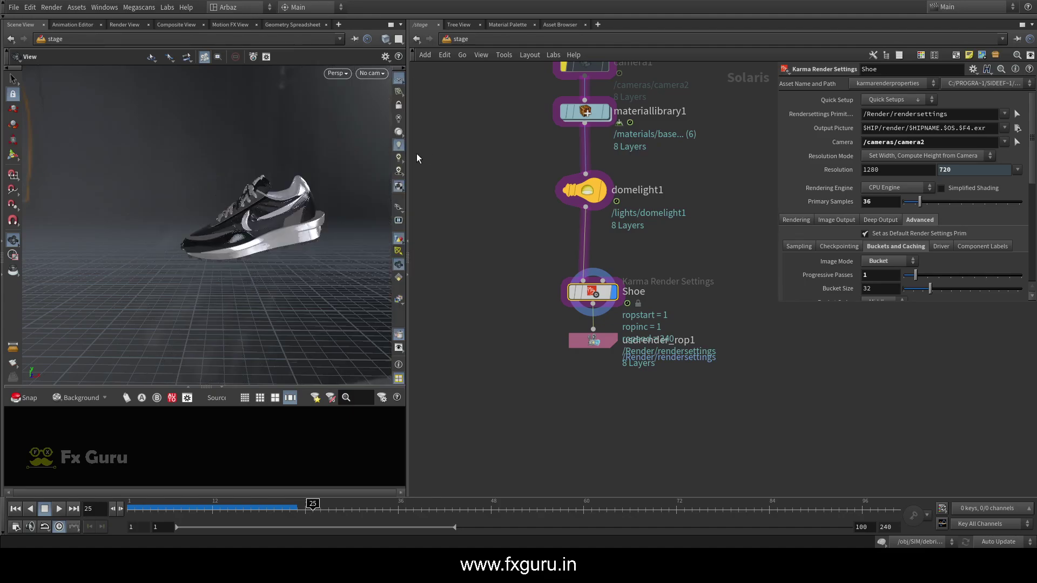
Switch the viewport to headlight-only lighting and give its background the dark color scheme
left_click(398, 134)
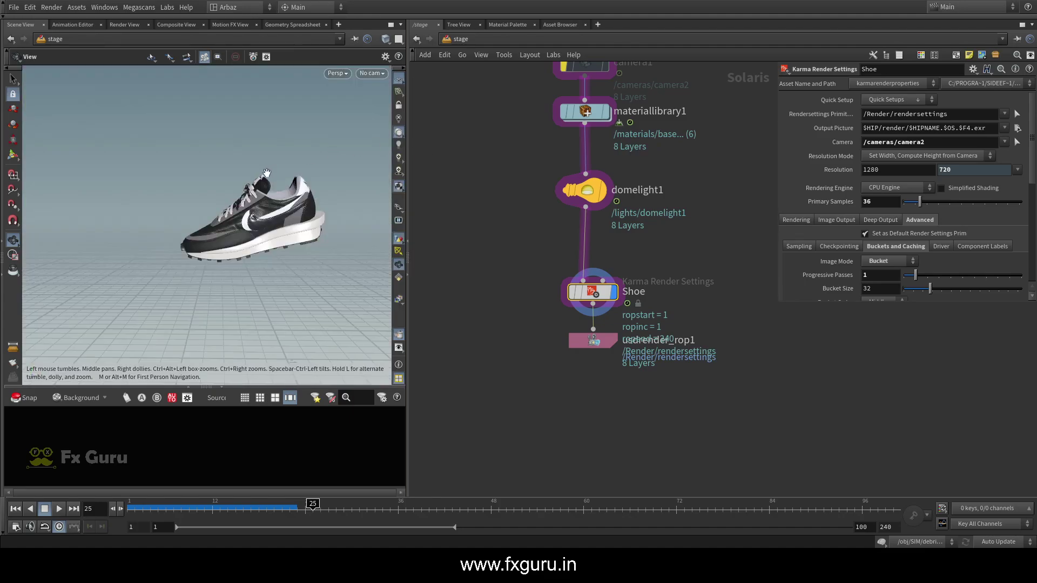
key("d")
left_click(284, 68)
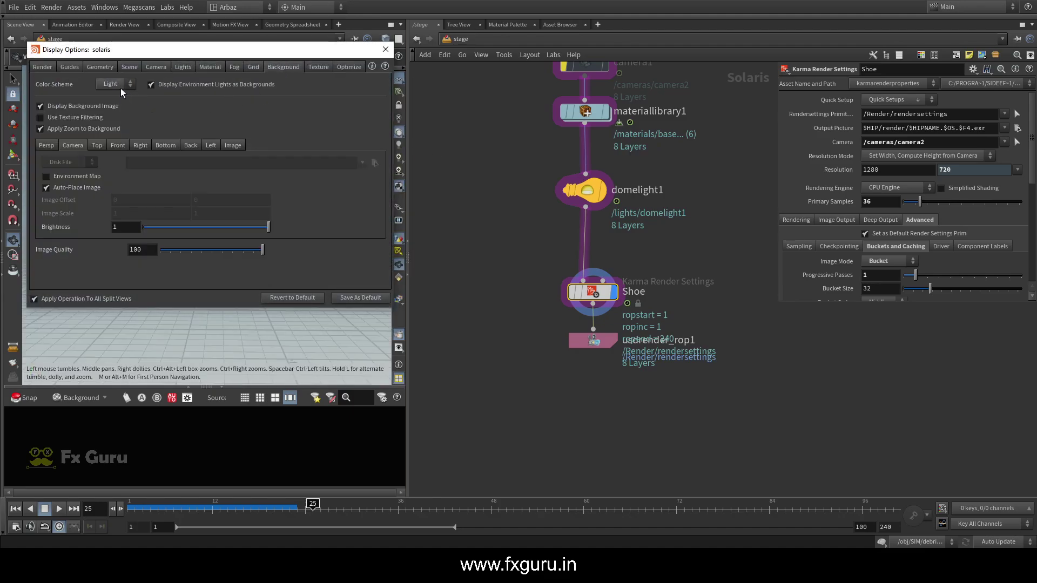
left_click(112, 83)
left_click(108, 102)
left_click(385, 50)
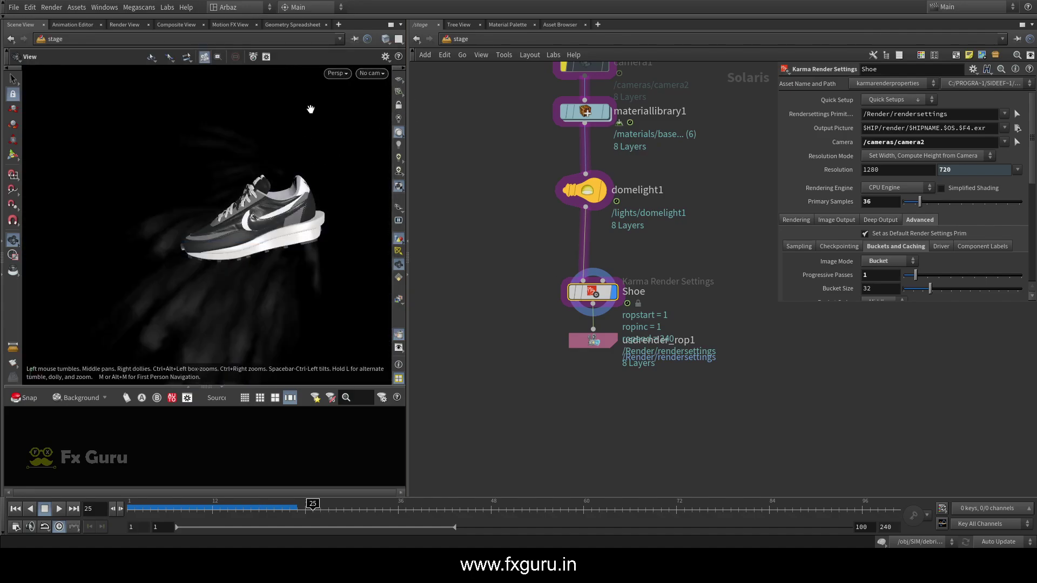
Preview the stage with the Karma renderer and review the Shoe node's Buckets and Caching settings and the usdrender_rop1 parameters
left_click(336, 73)
left_click(348, 123)
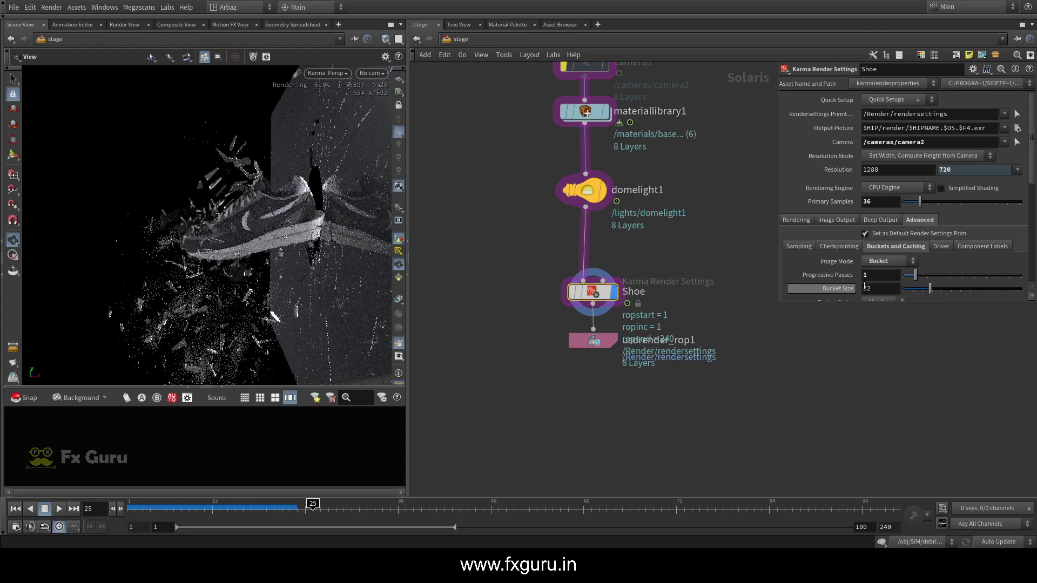
scroll(864, 237, "down", 3)
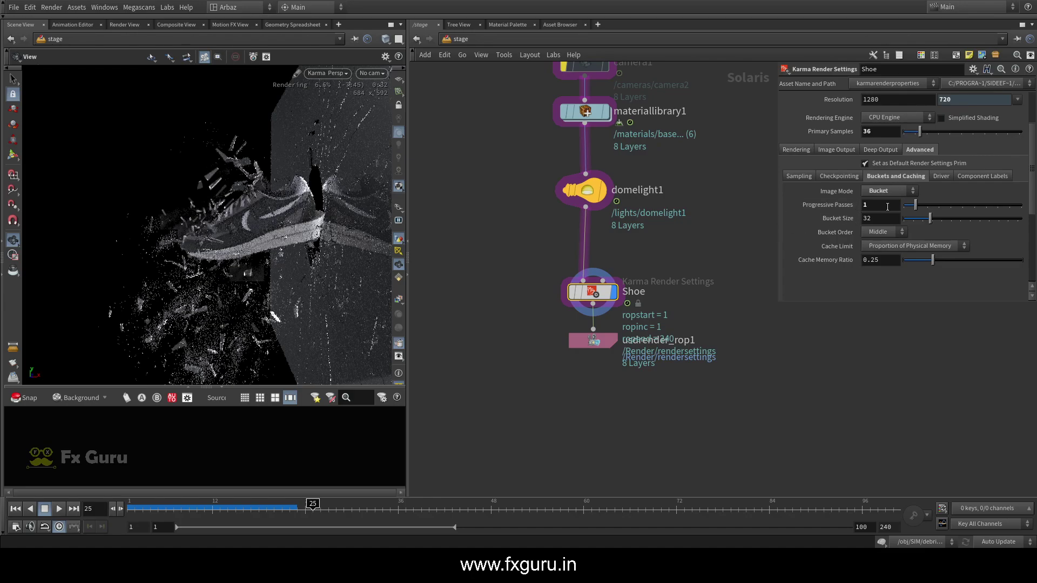
scroll(834, 210, "up", 3)
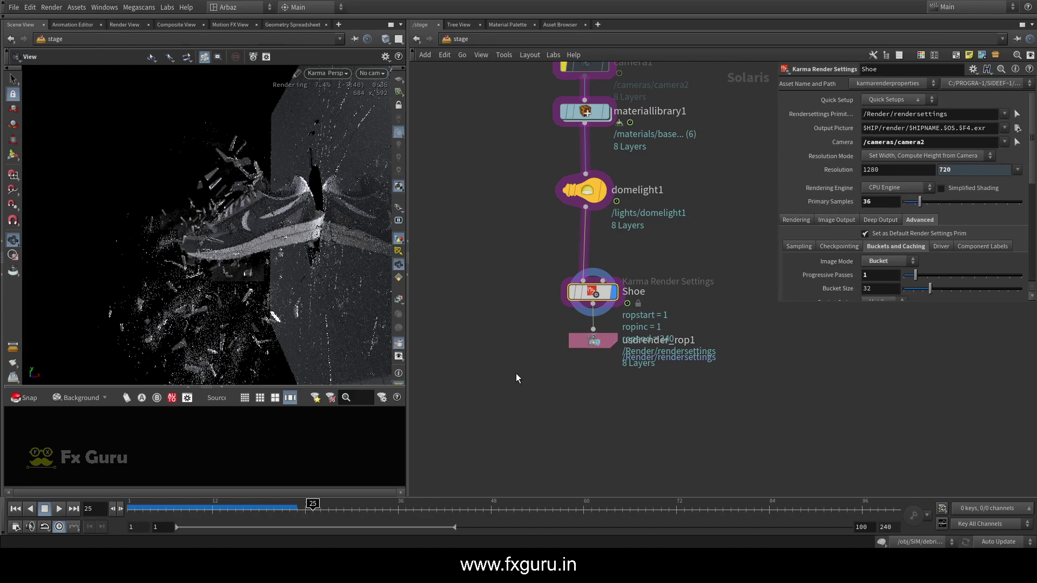
left_click(593, 341)
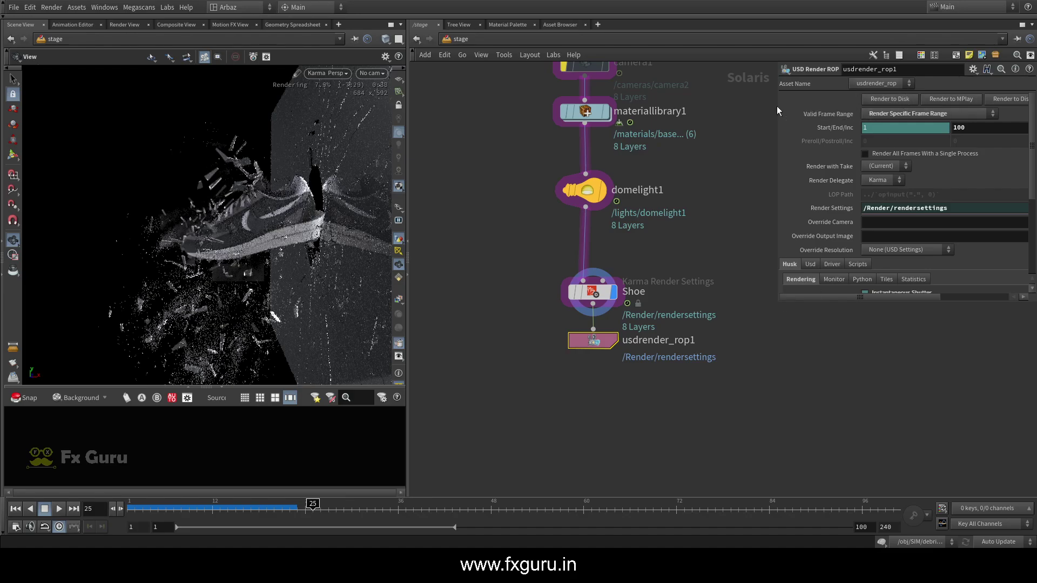
Switch from the stage to the obj network and go inside the SIM geometry node
scroll(688, 198, "down", 5)
left_click(463, 39)
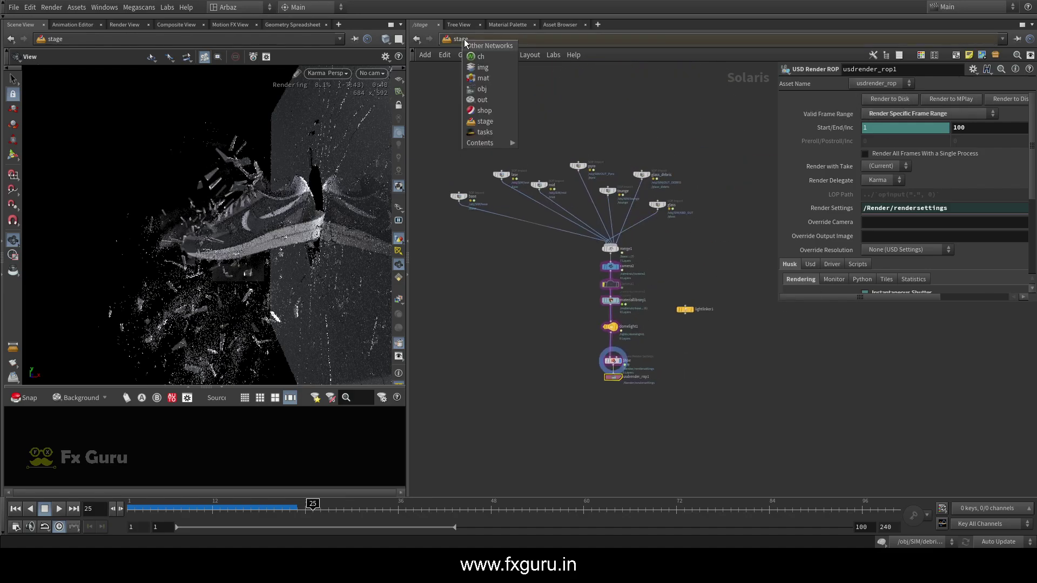
left_click(497, 90)
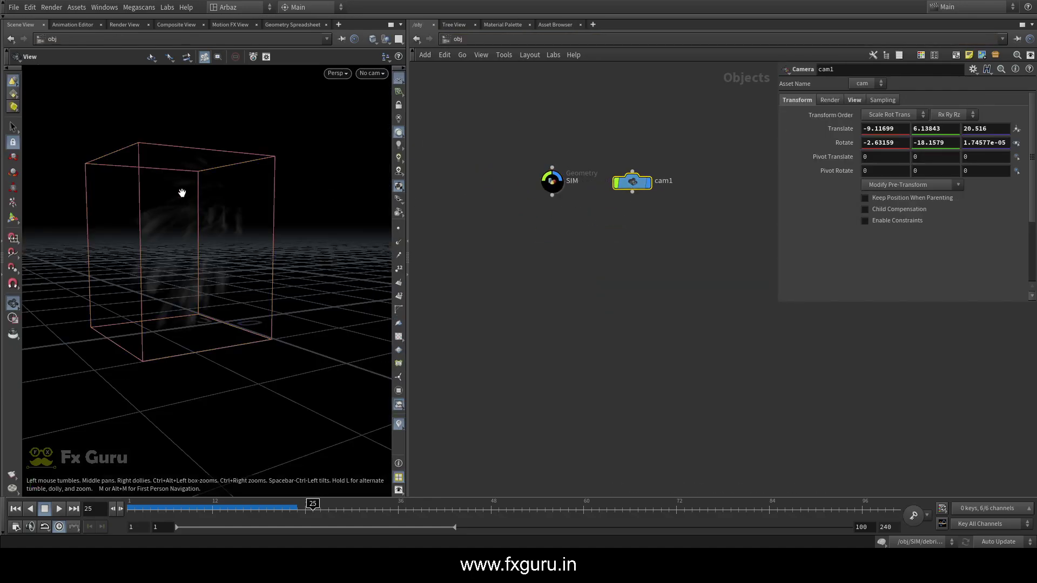
left_click(622, 226)
scroll(622, 225, "up", 1)
middle_click_drag(462, 231, 479, 263)
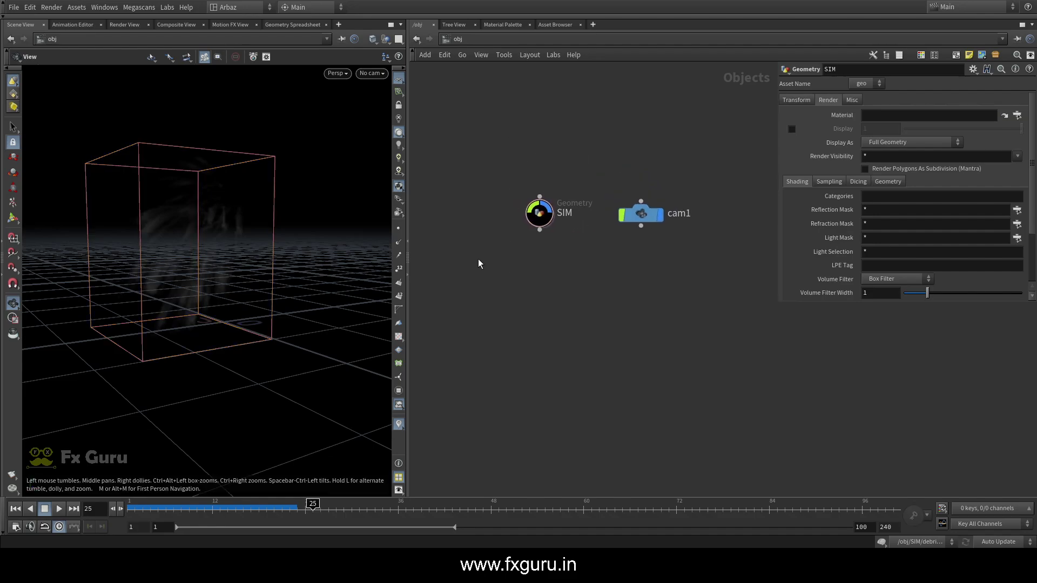
key("space+h")
double_click(538, 212)
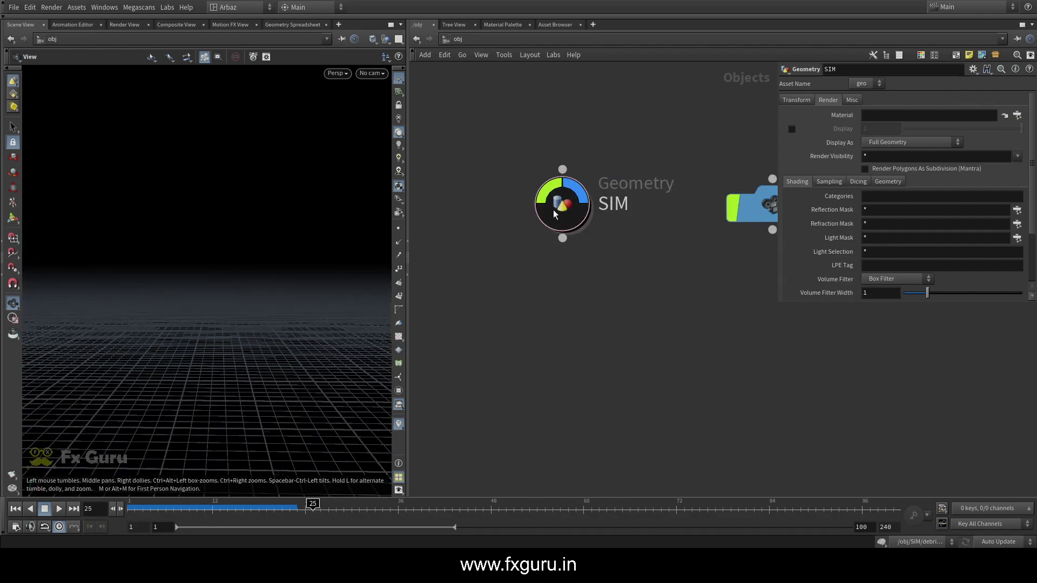
Show the retime1 parameters under RBD OUT, and display retime4 to inspect the shattered glass in the viewport
middle_click_drag(638, 168, 644, 154)
scroll(593, 289, "up", 6)
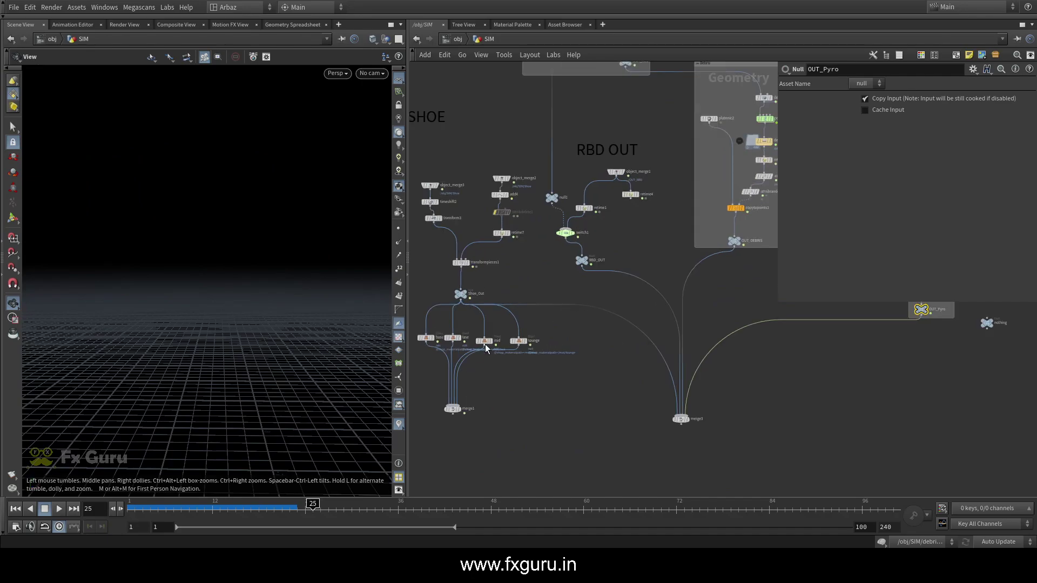
scroll(602, 184, "up", 5)
left_click(560, 241)
left_click(686, 208)
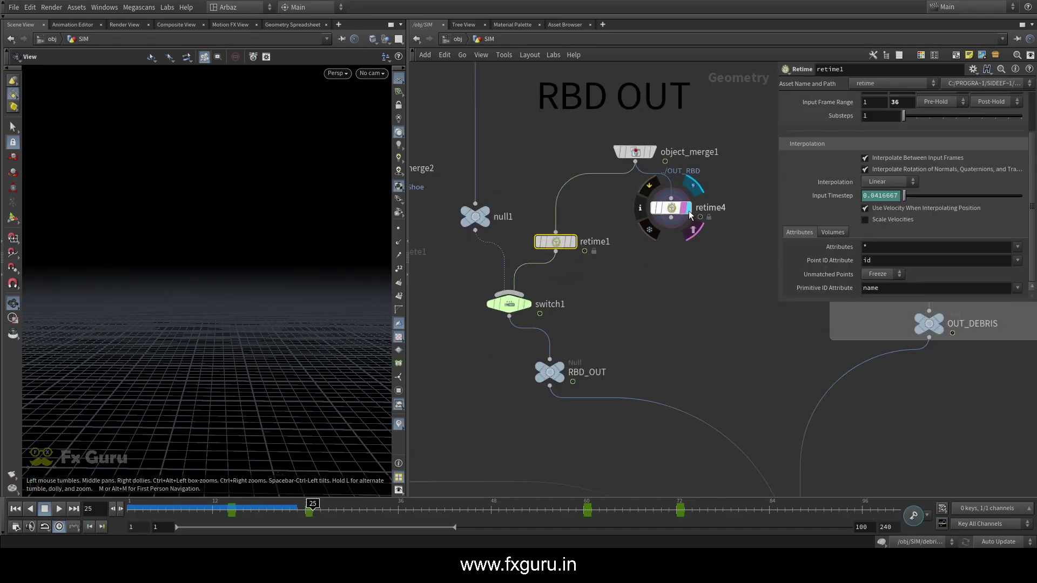
left_click_drag(245, 372, 234, 373)
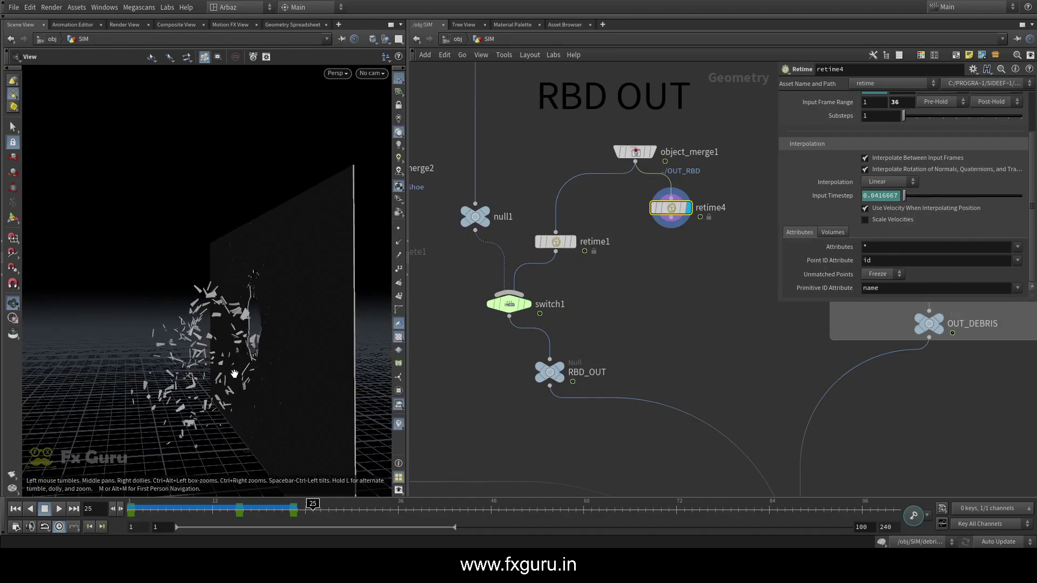